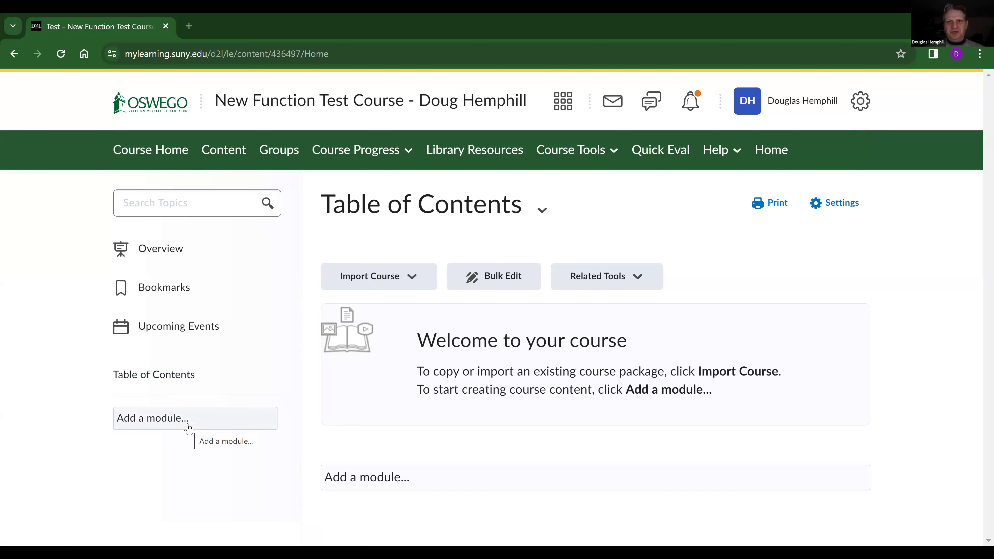
Open the Import / Export / Copy Components page from the course's administration tools.
{"action": "left_click", "coordinate": [571, 152]}
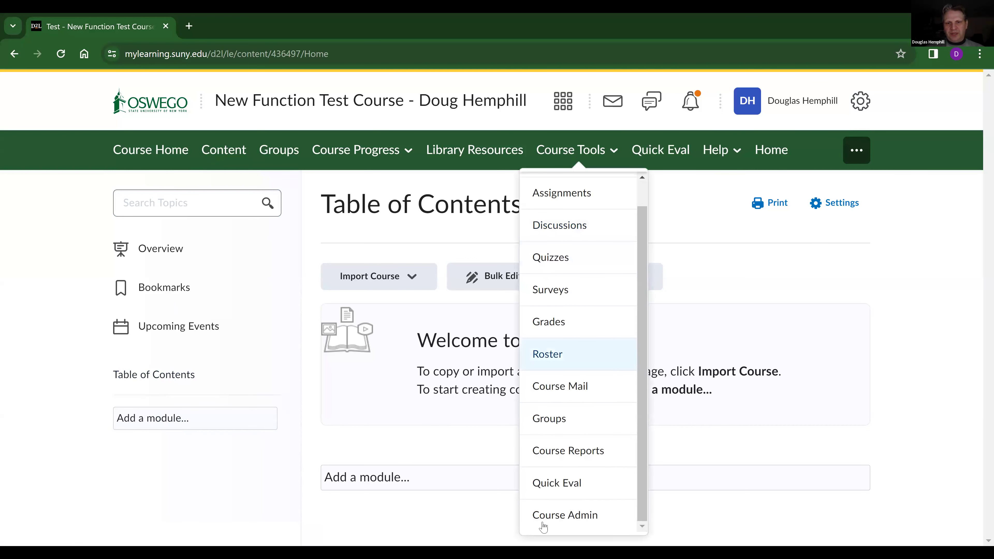
{"action": "left_click", "coordinate": [546, 524]}
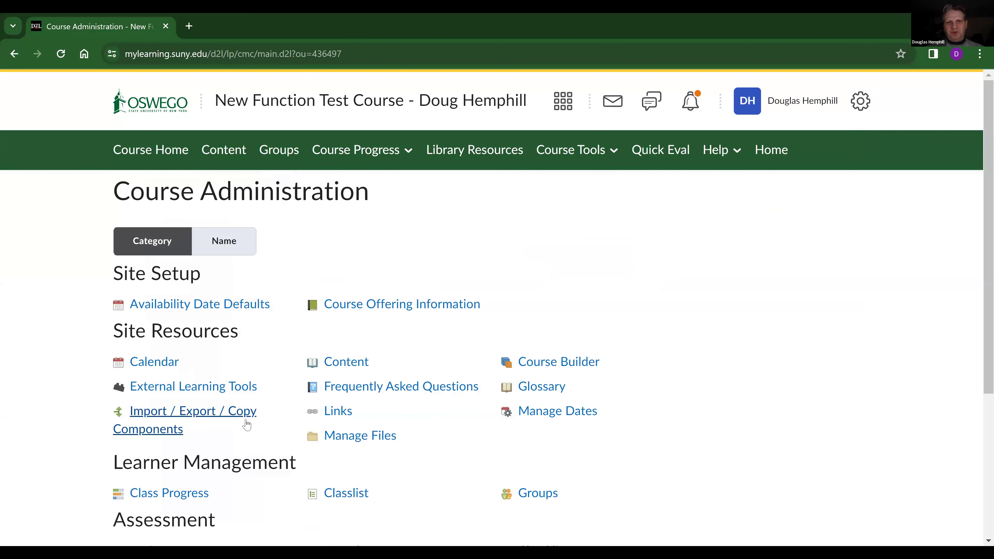
{"action": "left_click", "coordinate": [246, 425]}
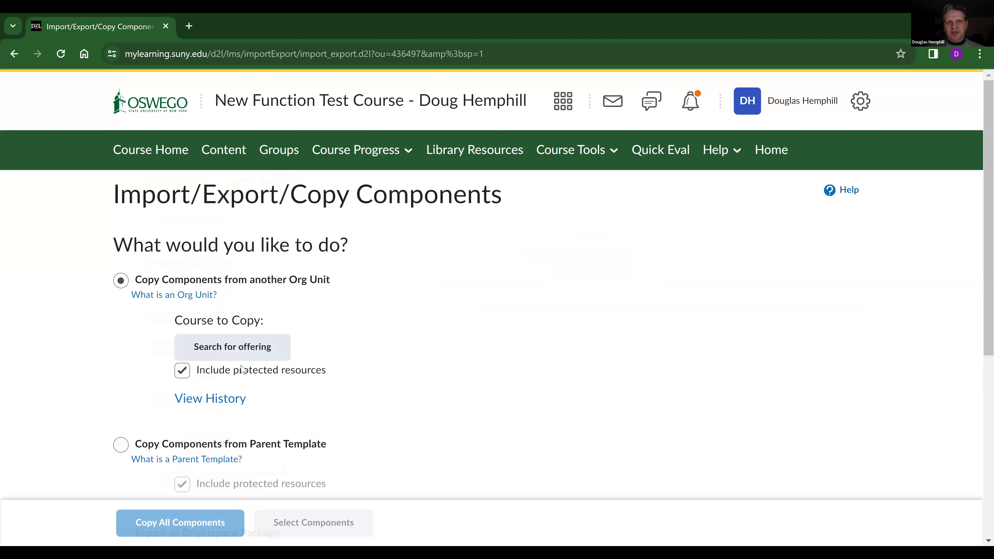
Look for a course offering to copy, first with an empty search, then by the colleague's first name.
{"action": "left_click", "coordinate": [239, 350]}
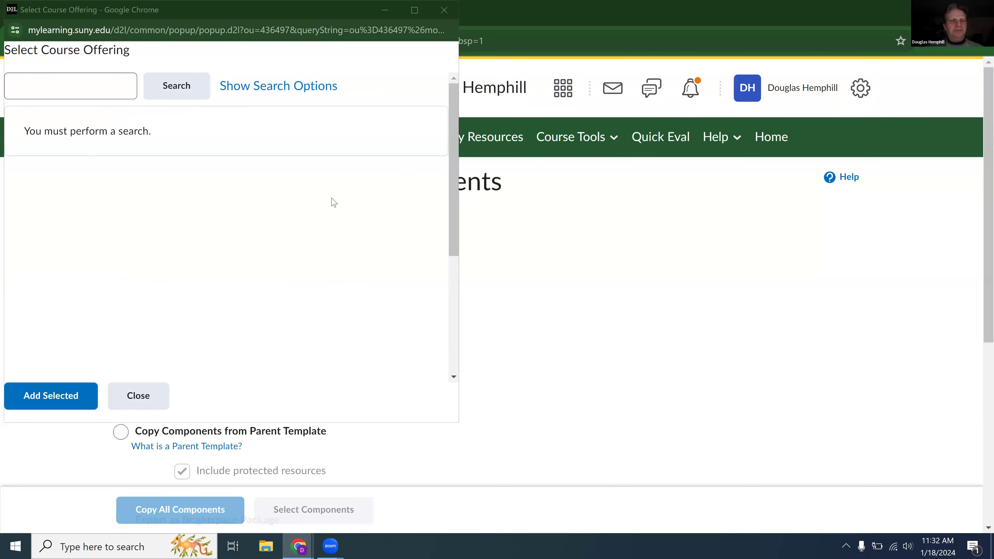
{"action": "left_click", "coordinate": [72, 83]}
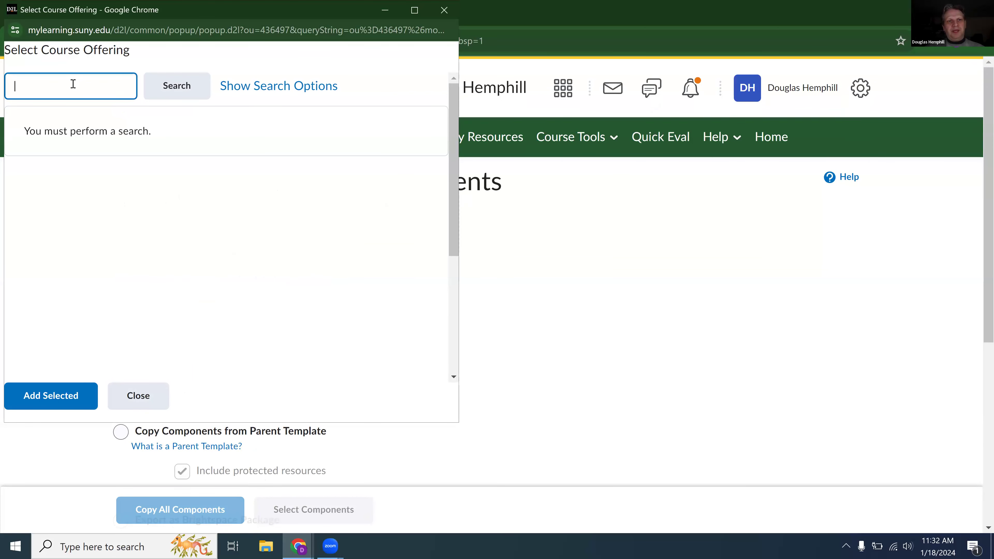
{"action": "left_click", "coordinate": [184, 93]}
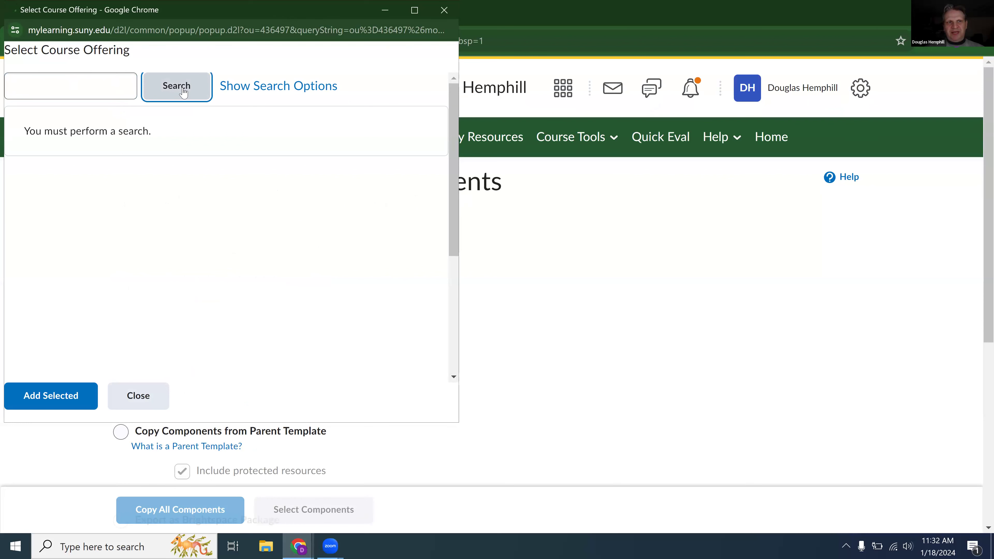
{"action": "left_click", "coordinate": [100, 90]}
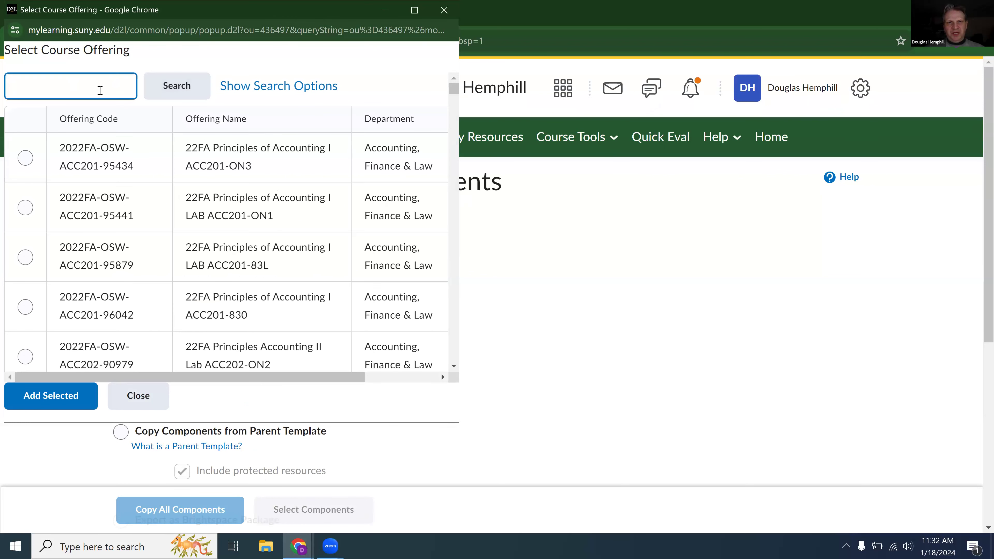
{"action": "type", "text": "carrie"}
{"action": "key", "text": "Return"}
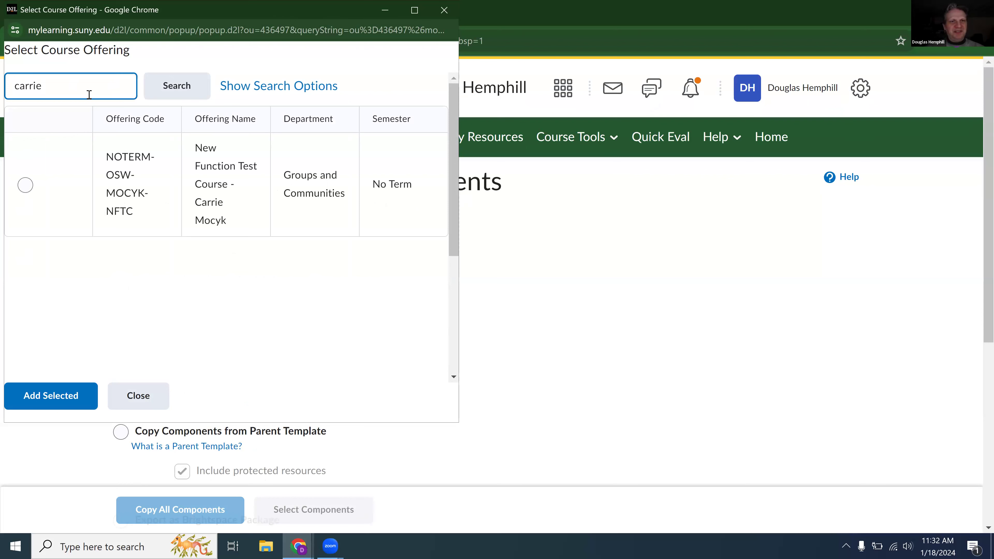
Add the colleague's New Function Test Course as the course to copy and copy all its components.
{"action": "left_click", "coordinate": [25, 186]}
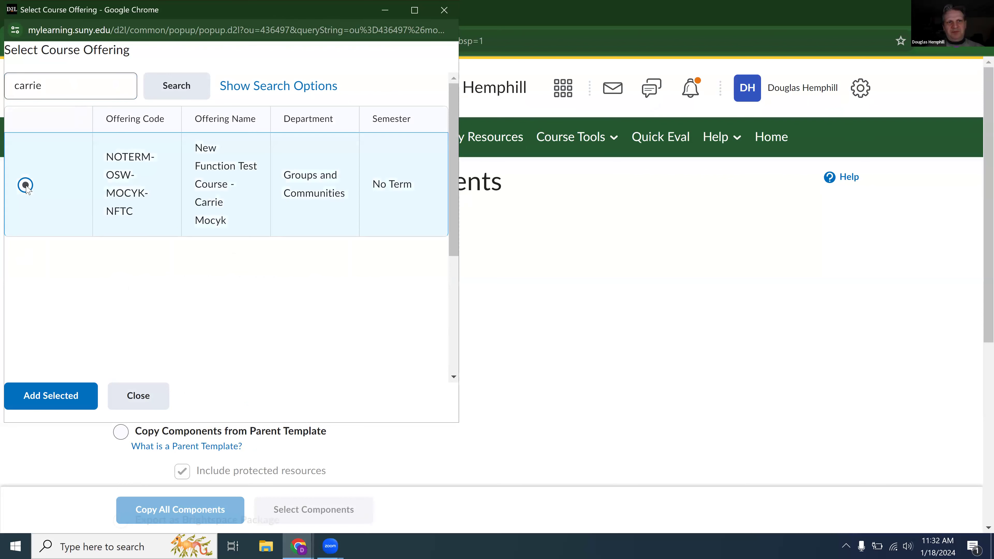
{"action": "left_click", "coordinate": [66, 400]}
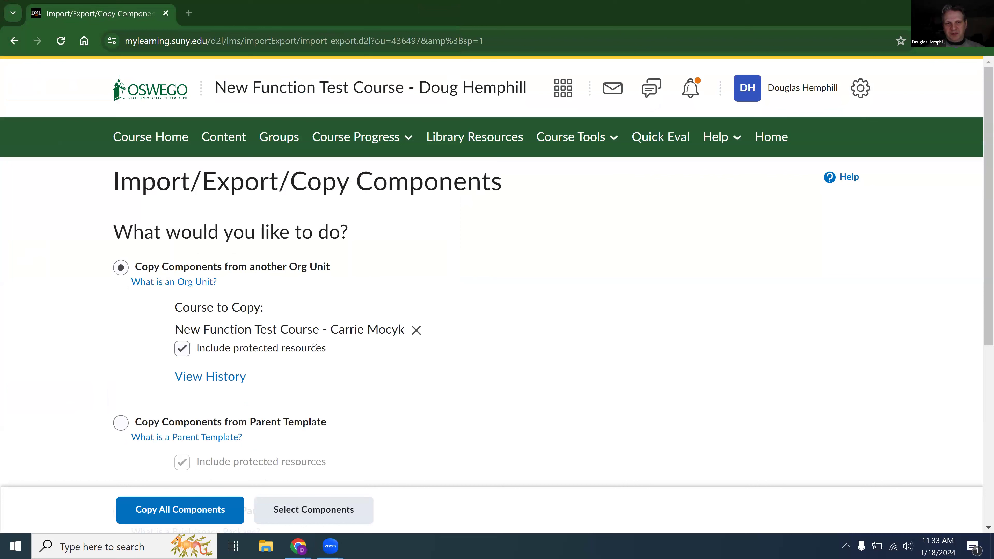
{"action": "left_click", "coordinate": [192, 506]}
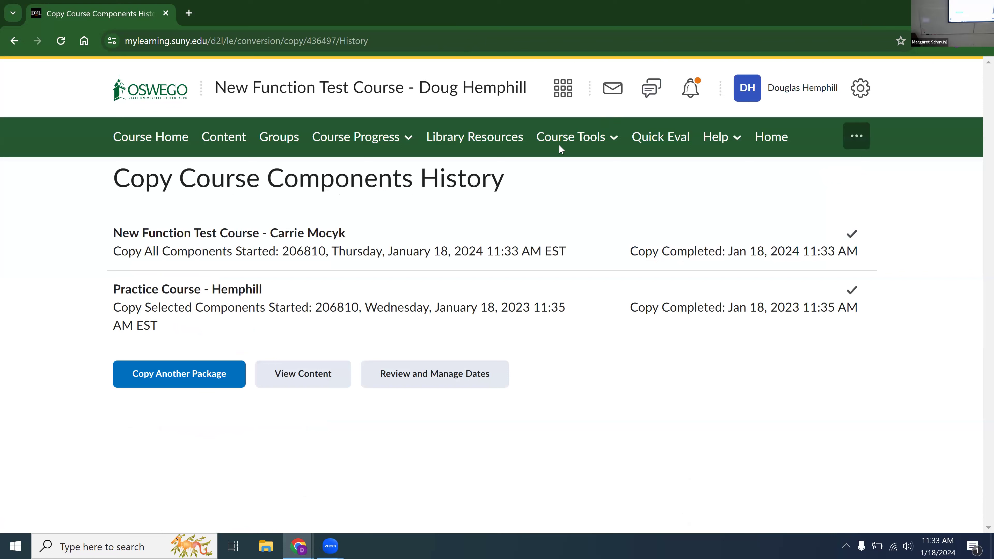
Return from the copy history to Import / Export / Copy Components through Course Admin.
{"action": "left_click", "coordinate": [566, 138]}
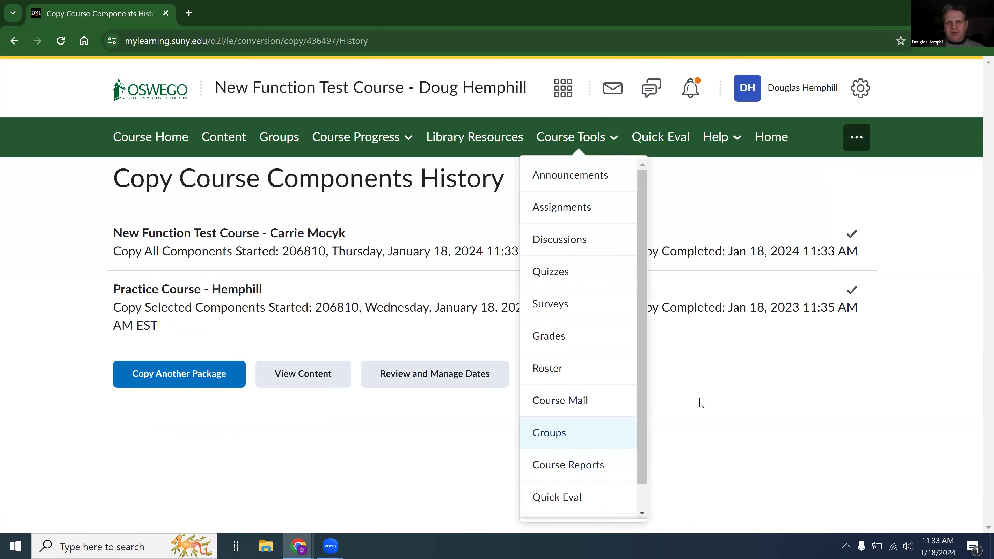
{"action": "scroll", "coordinate": [644, 407], "scroll_direction": "down", "scroll_amount": 1}
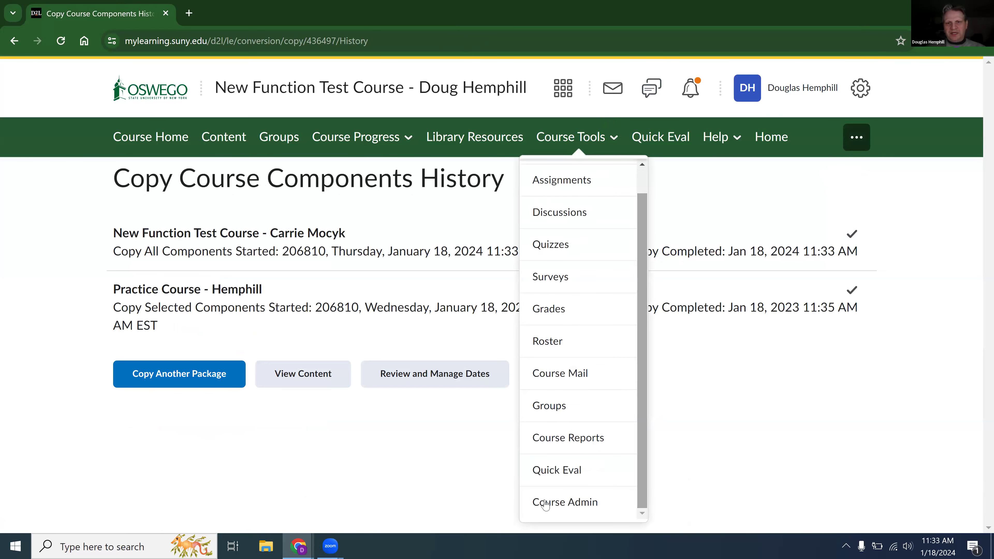
{"action": "left_click", "coordinate": [549, 504]}
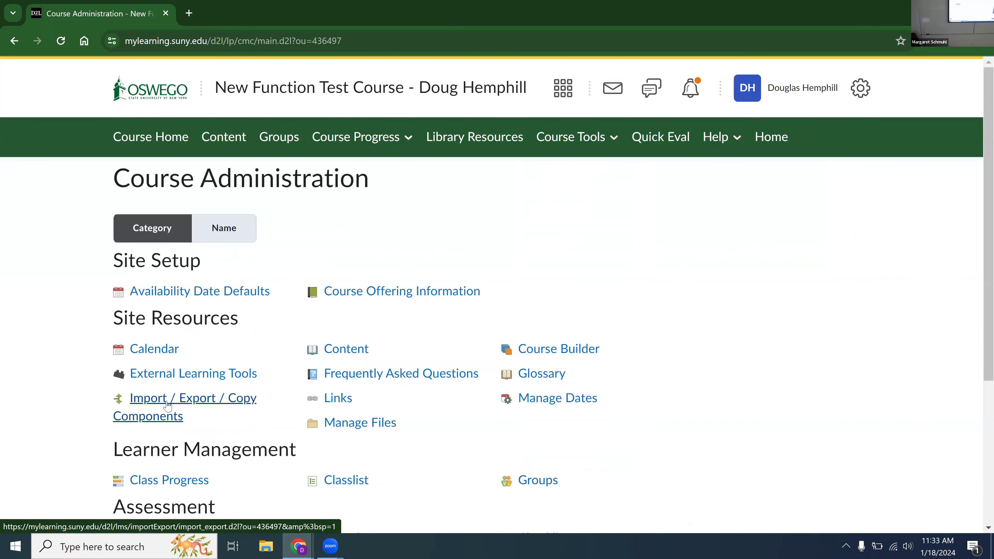
{"action": "left_click", "coordinate": [168, 406]}
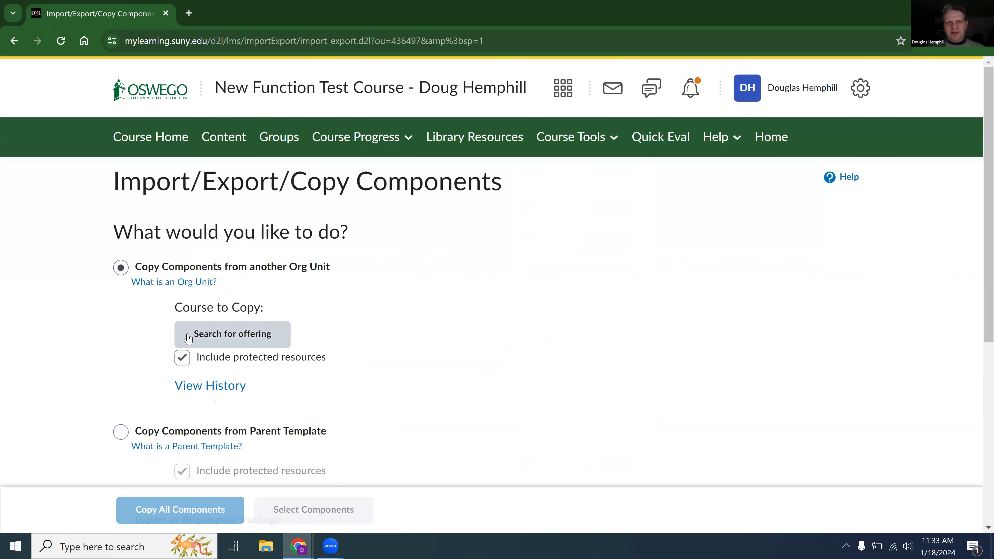
Search the course offerings for csc and add 22FA T: Computer Game Design CSC430/HCI530-DQ as the course to copy.
{"action": "left_click", "coordinate": [213, 337]}
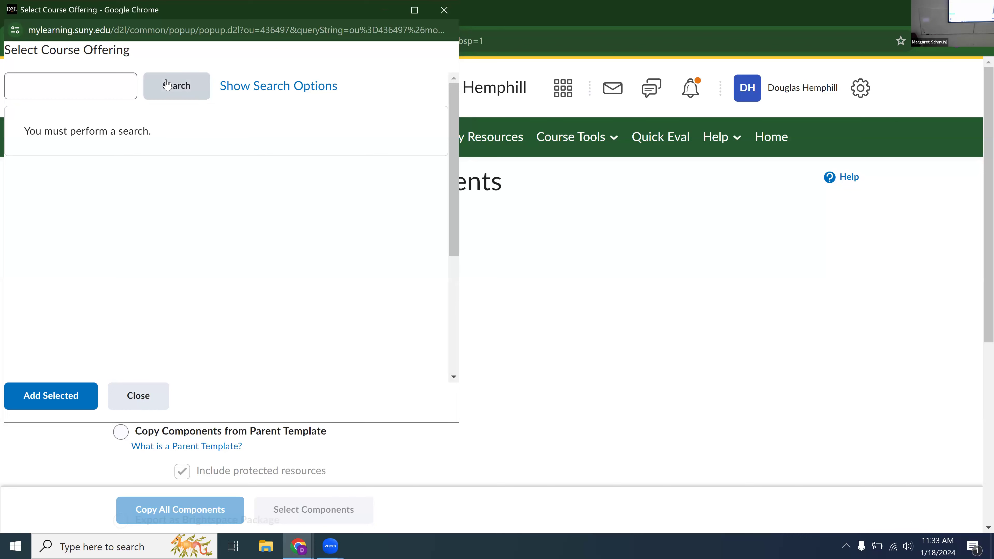
{"action": "left_click", "coordinate": [74, 93]}
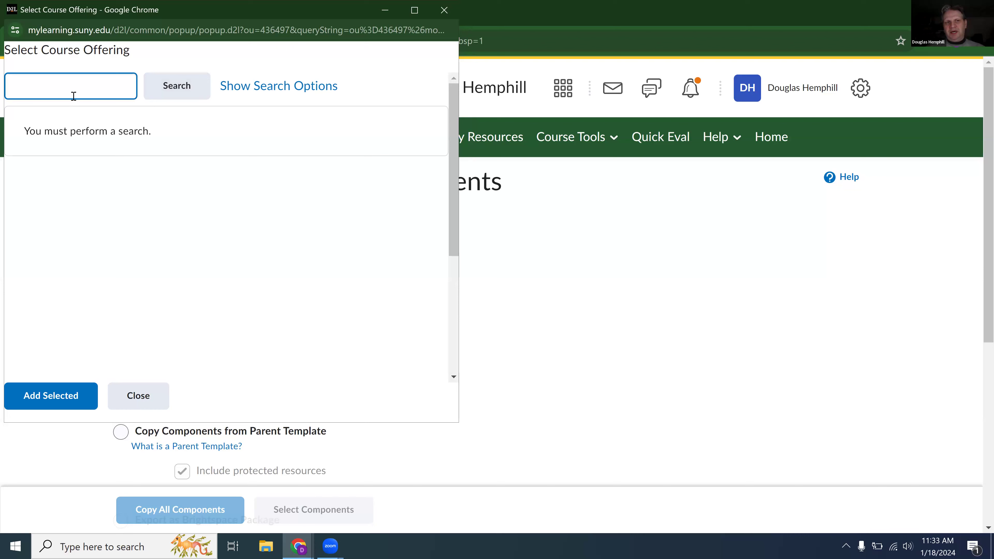
{"action": "type", "text": "csc"}
{"action": "left_click", "coordinate": [168, 98]}
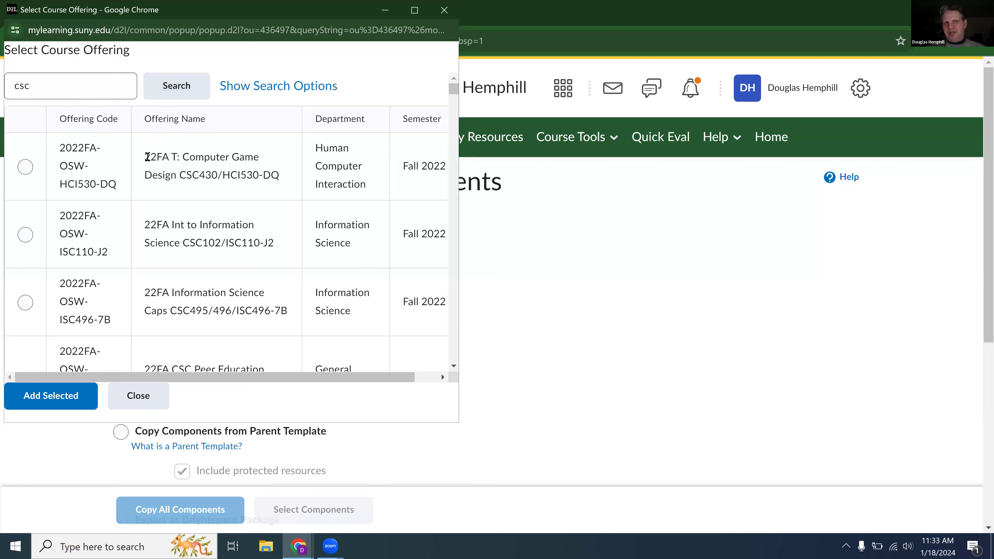
{"action": "left_click_drag", "start_coordinate": [145, 158], "coordinate": [171, 161]}
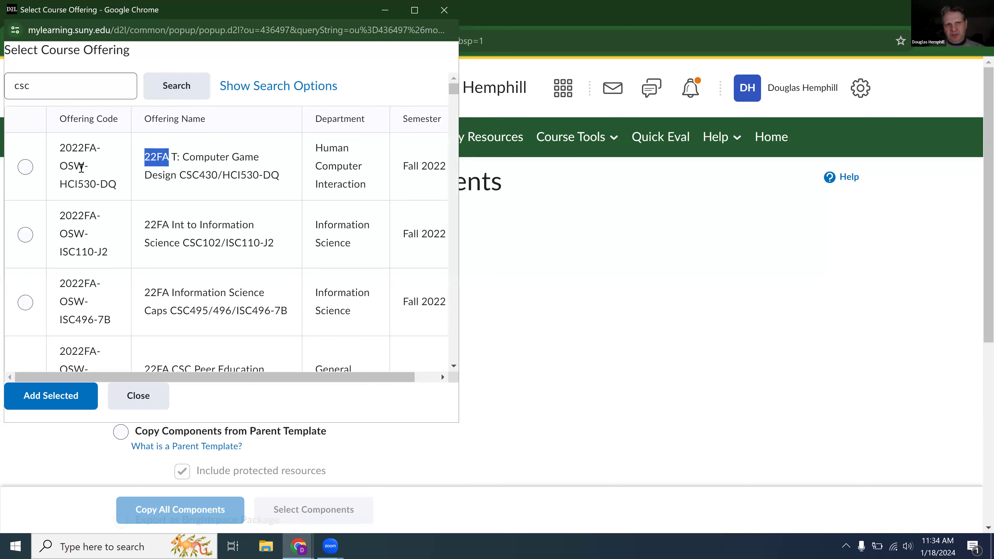
{"action": "left_click", "coordinate": [25, 167]}
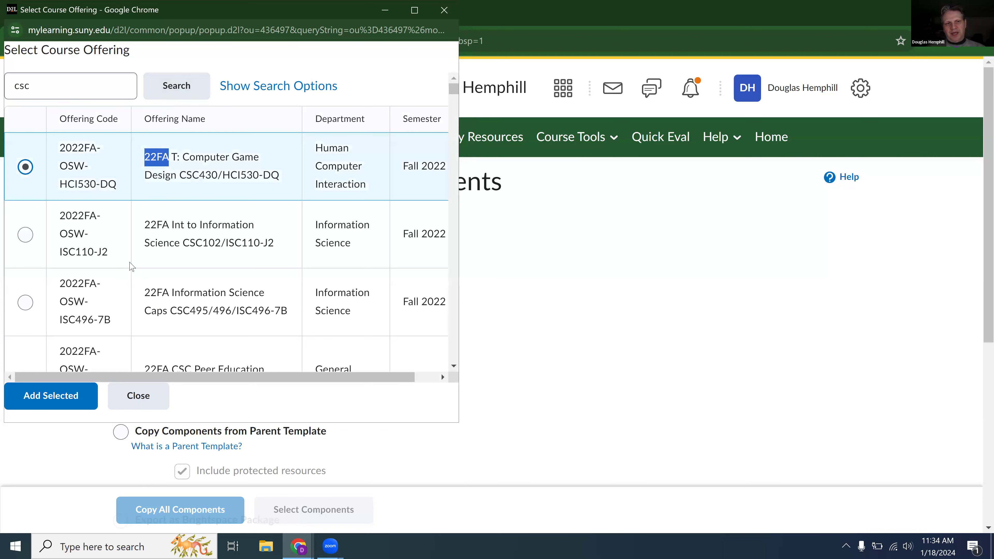
{"action": "left_click", "coordinate": [65, 396]}
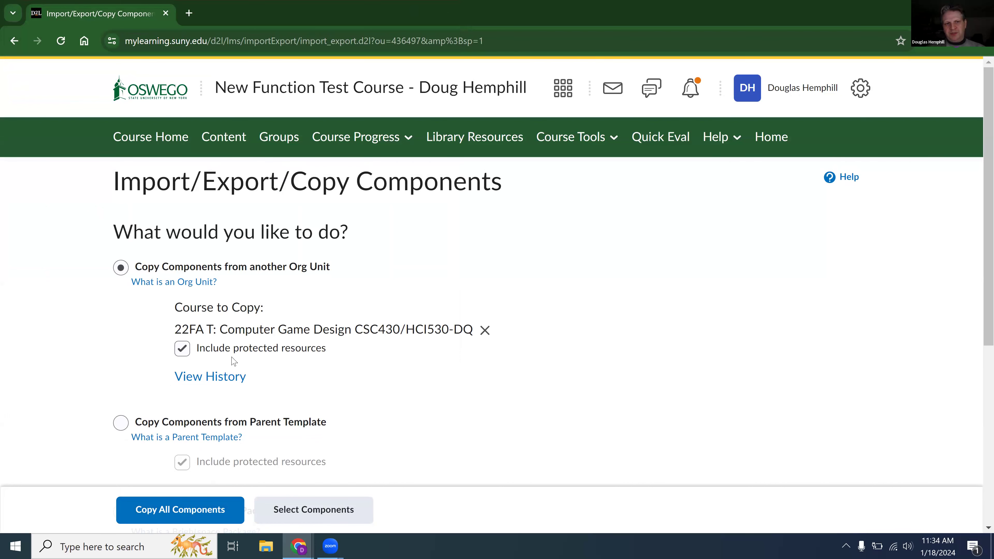
View the component copy history, then check the course content's Table of Contents and reload it.
{"action": "left_click", "coordinate": [221, 385]}
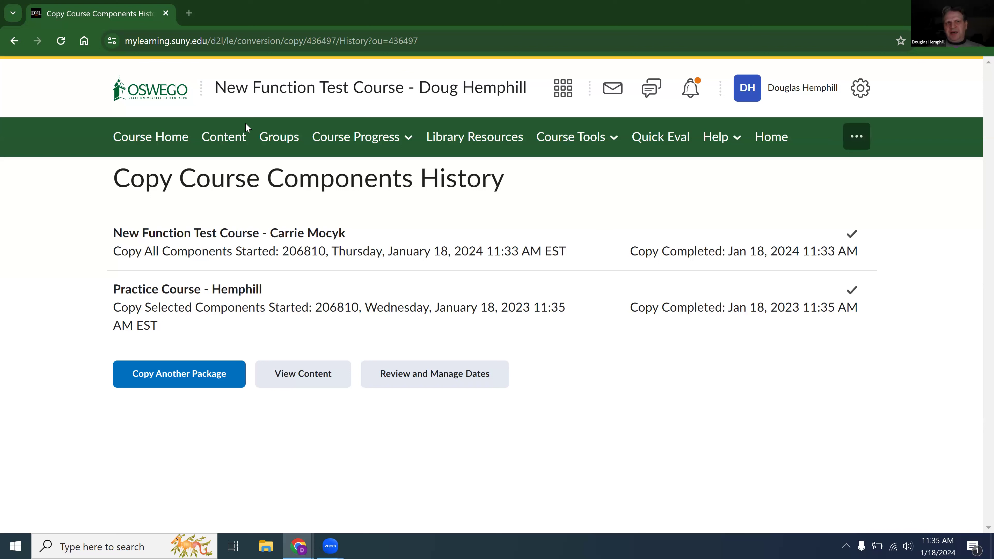
{"action": "left_click", "coordinate": [238, 144]}
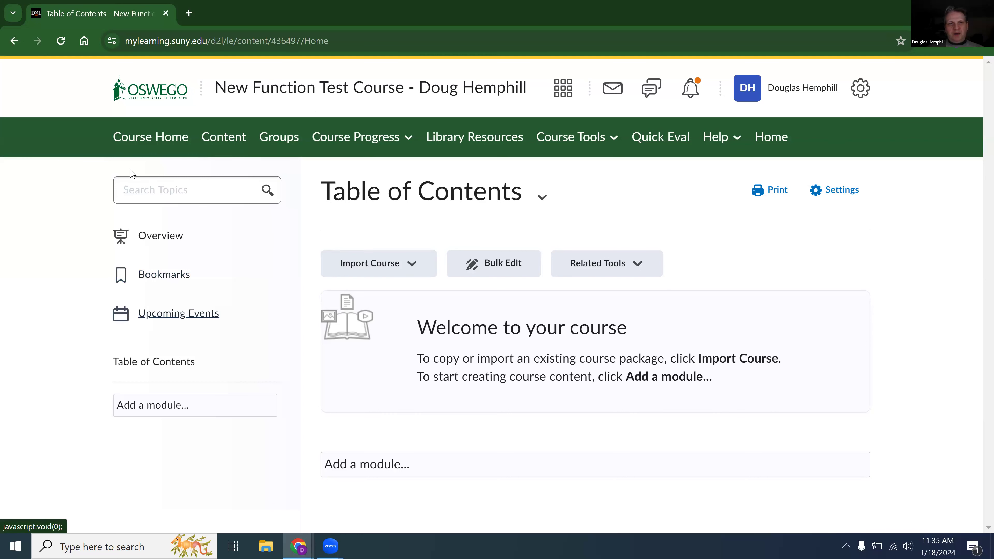
{"action": "left_click", "coordinate": [60, 40]}
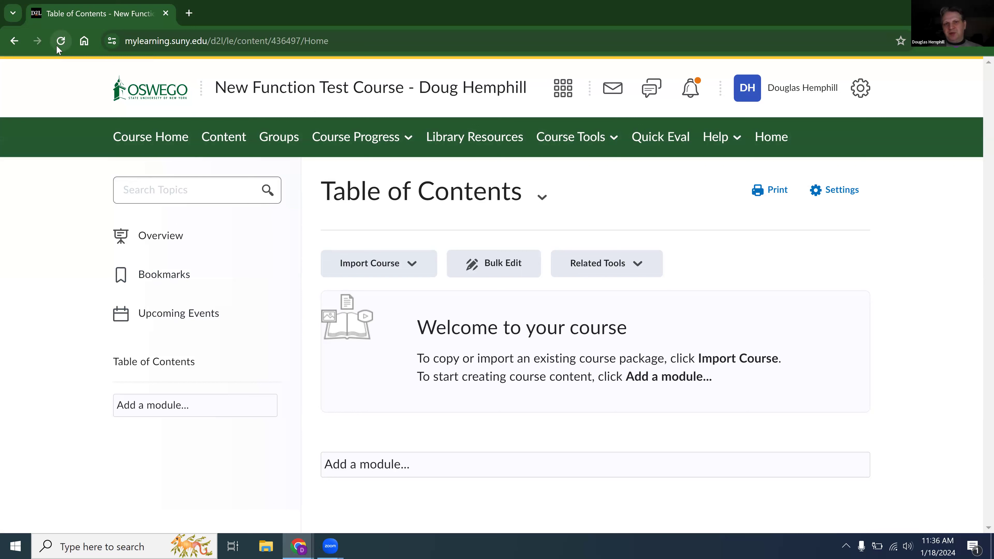
Leave the course content and reopen Import / Export / Copy Components through Course Admin.
{"action": "left_click", "coordinate": [592, 142]}
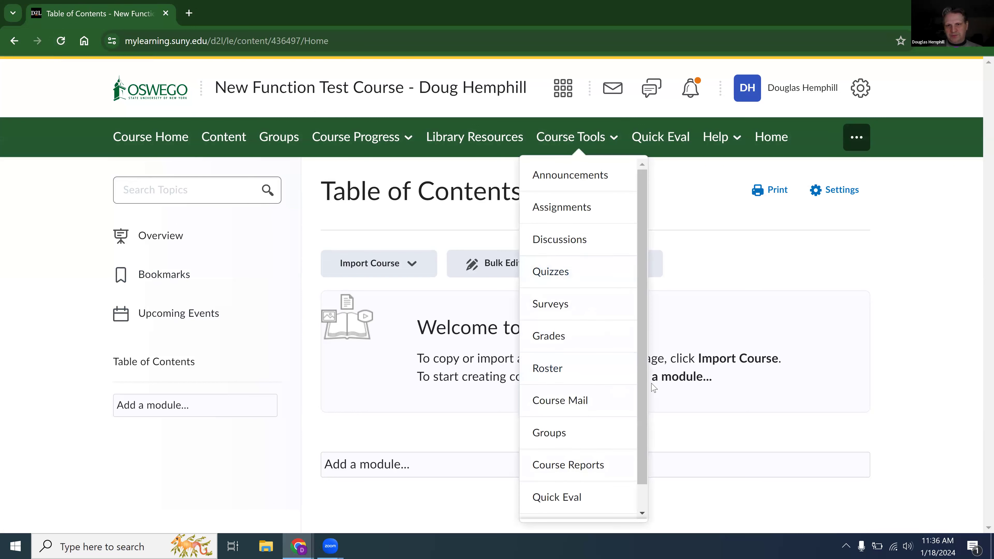
{"action": "left_click_drag", "start_coordinate": [642, 380], "coordinate": [639, 422]}
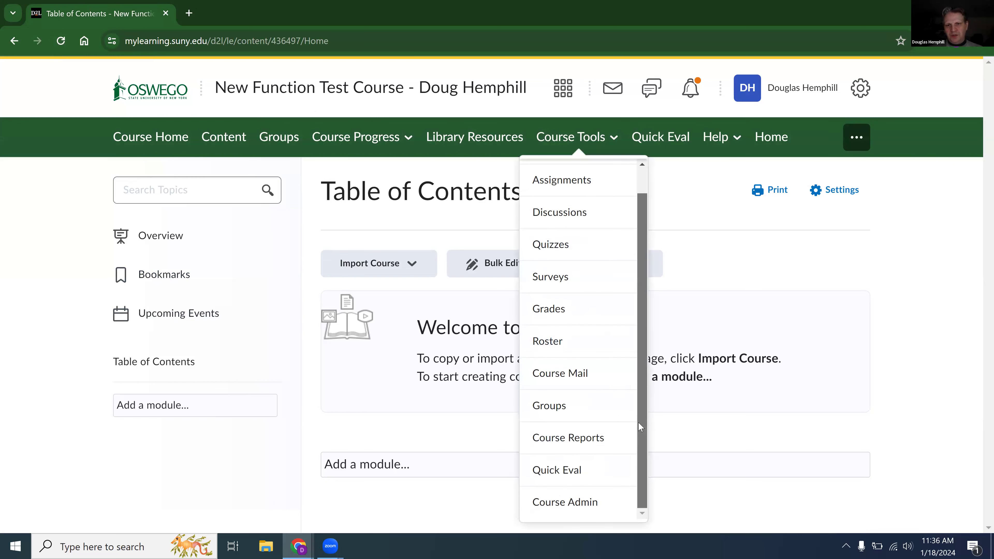
{"action": "left_click", "coordinate": [552, 514]}
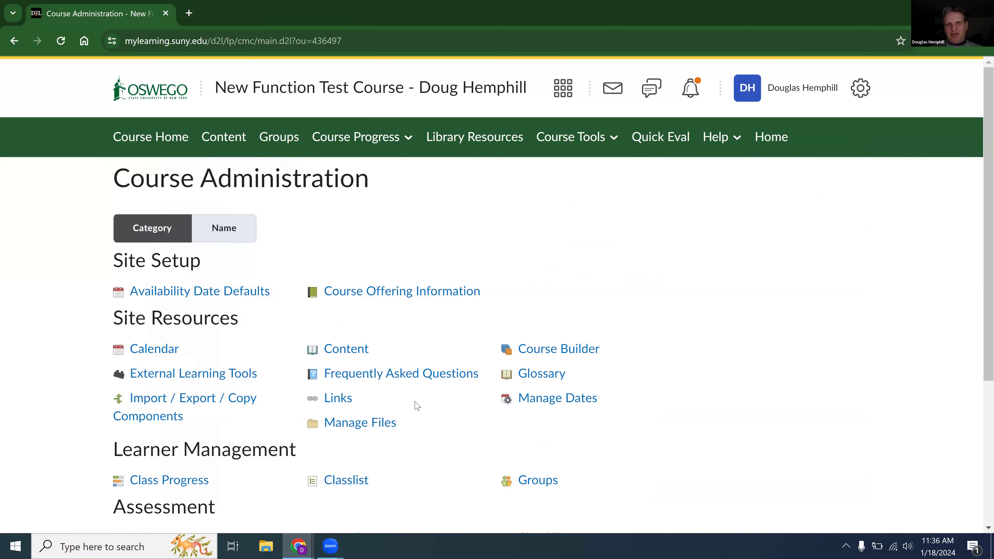
{"action": "left_click", "coordinate": [185, 407]}
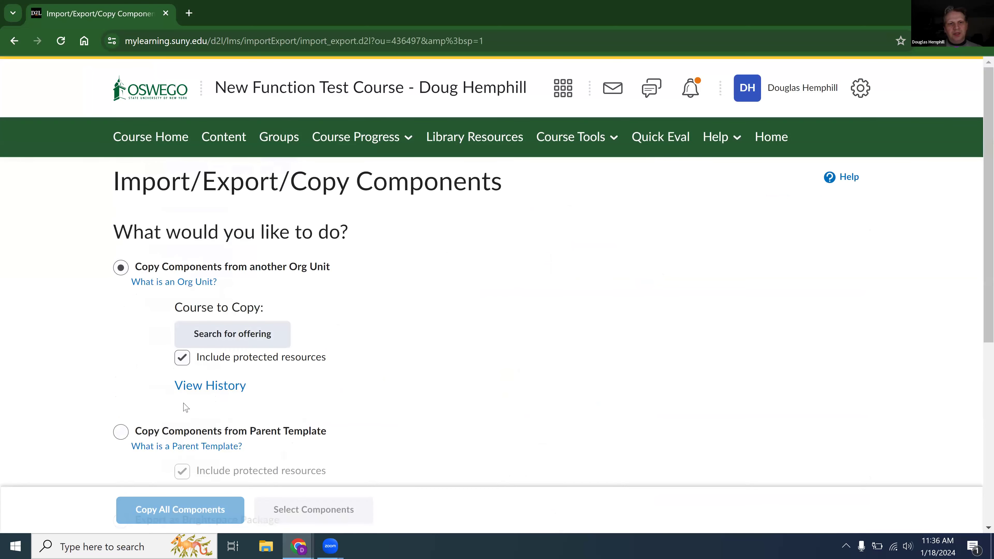
Search the course offerings by the instructor's first name, then search again by the instructor's surname.
{"action": "left_click", "coordinate": [221, 333]}
{"action": "left_click", "coordinate": [82, 77]}
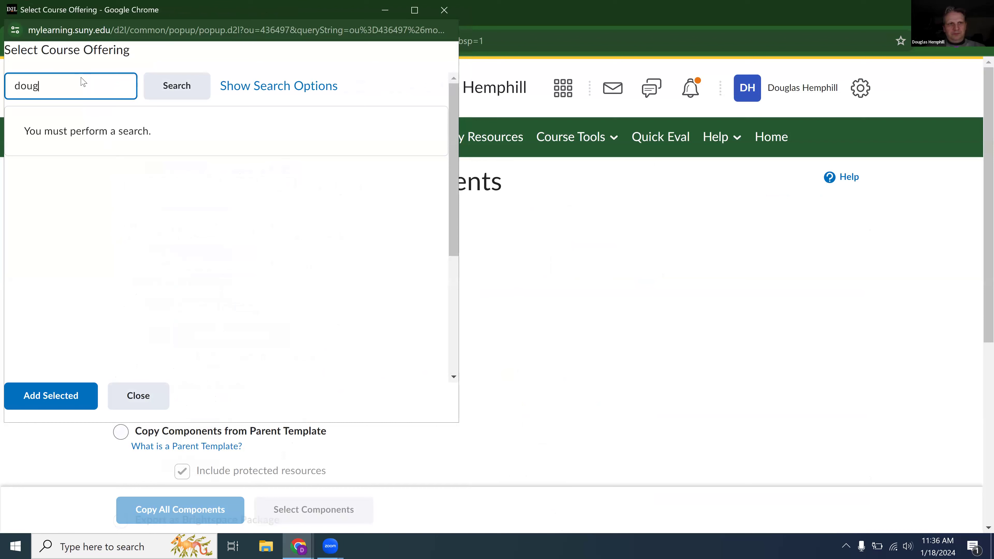
{"action": "key", "text": "Return"}
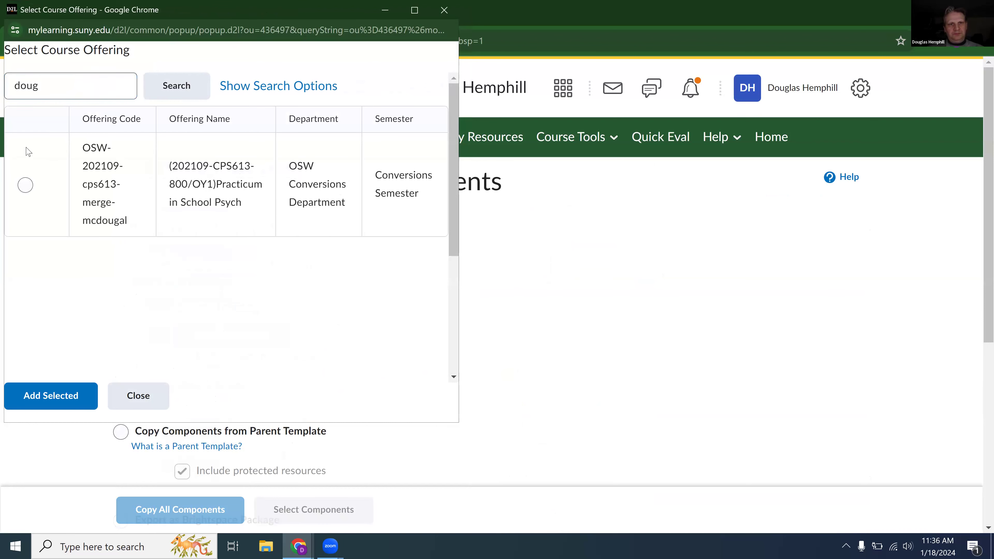
{"action": "double_click", "coordinate": [6, 77]}
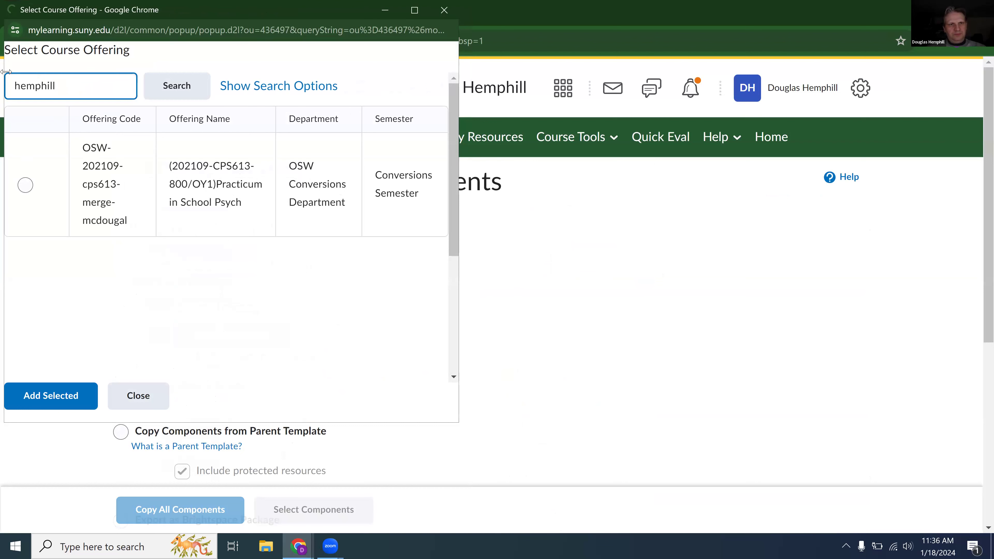
{"action": "key", "text": "Return"}
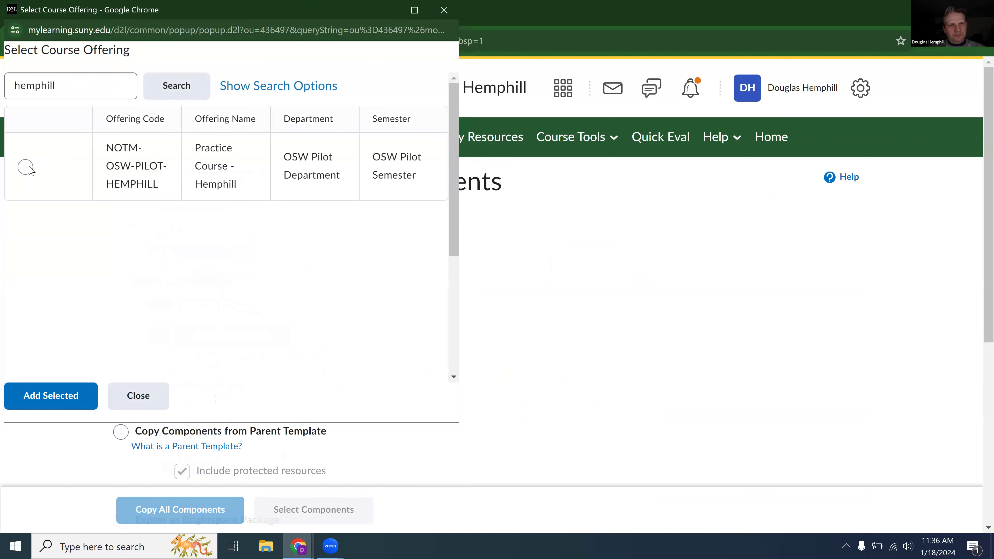
Add the instructor's Practice Course as the course to copy and proceed to component selection, agreeing to copy from it again.
{"action": "left_click", "coordinate": [27, 167]}
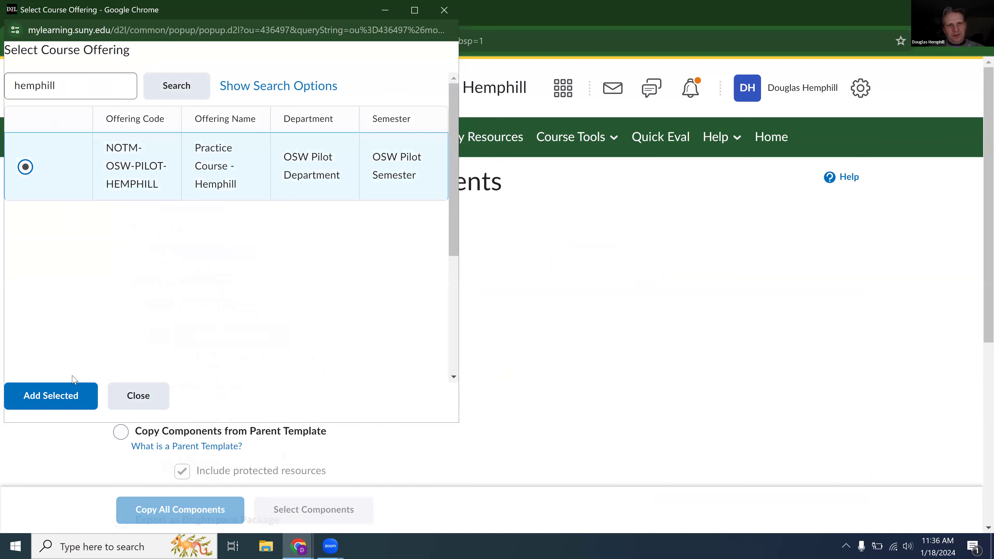
{"action": "left_click", "coordinate": [65, 406]}
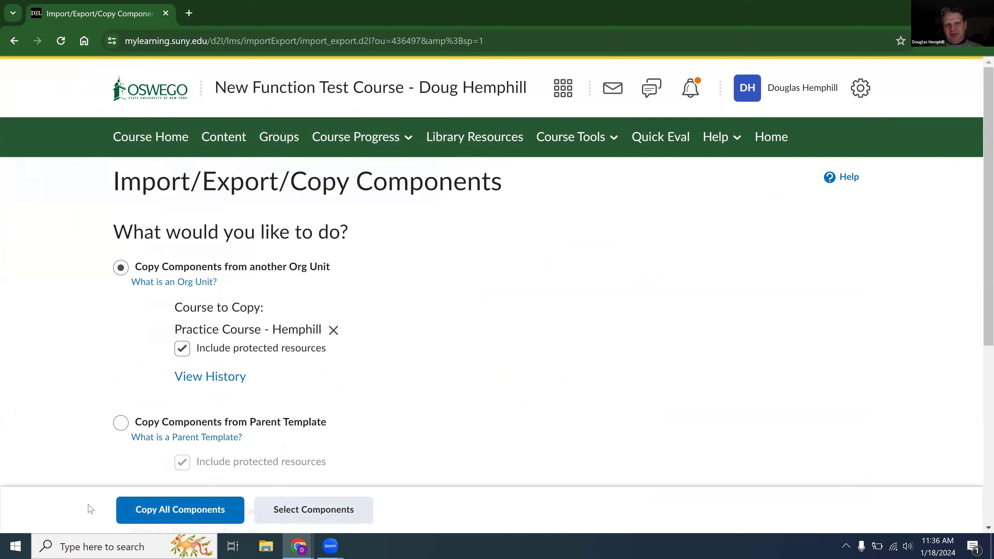
{"action": "left_click", "coordinate": [329, 513]}
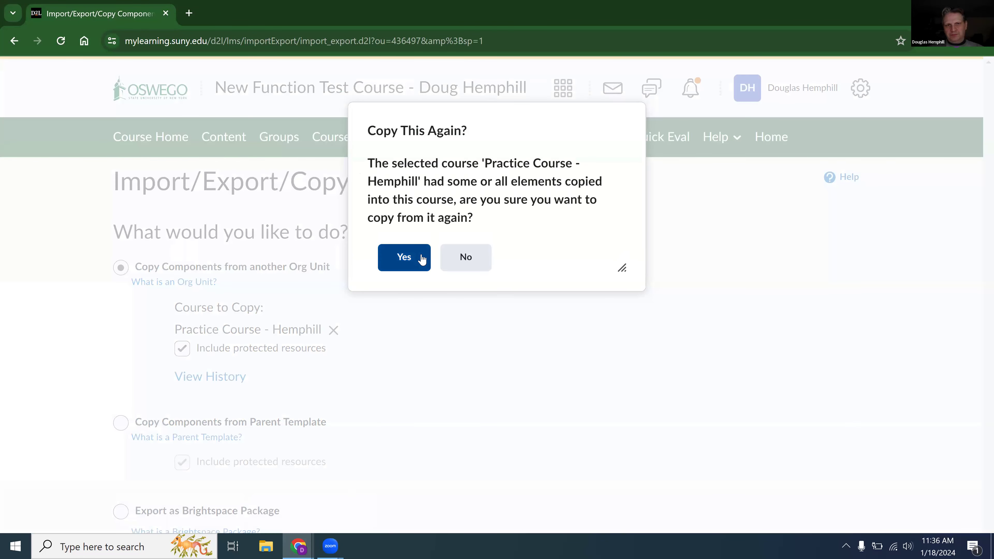
{"action": "left_click", "coordinate": [421, 258]}
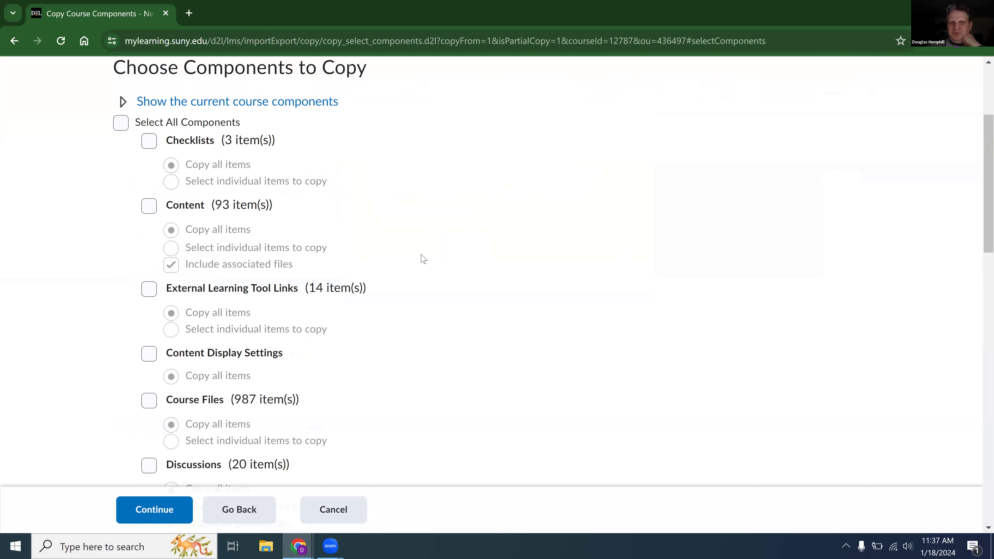
Include Content and Discussions in the copy, set both to select individual items, and continue to the item lists.
{"action": "left_click", "coordinate": [149, 207]}
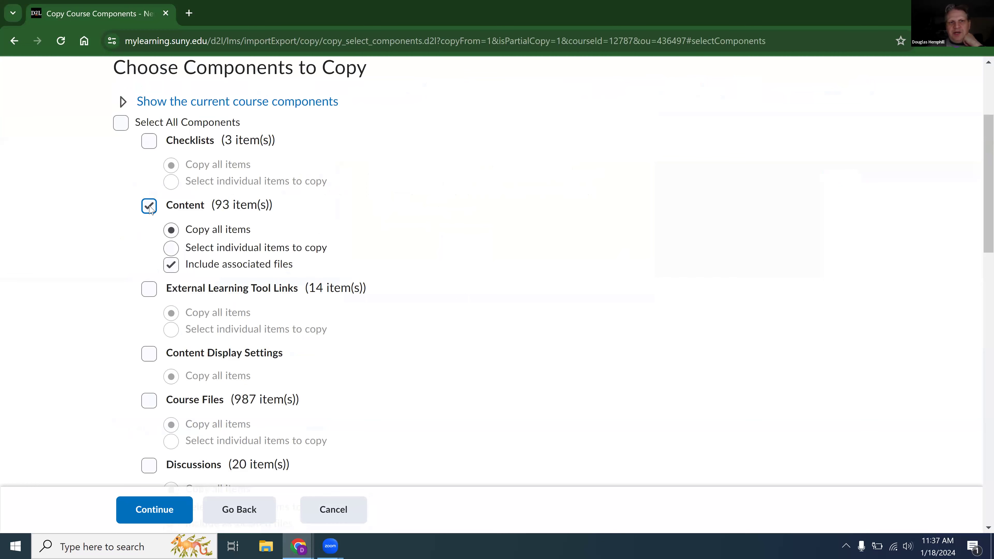
{"action": "scroll", "coordinate": [150, 209], "scroll_direction": "down", "scroll_amount": 4}
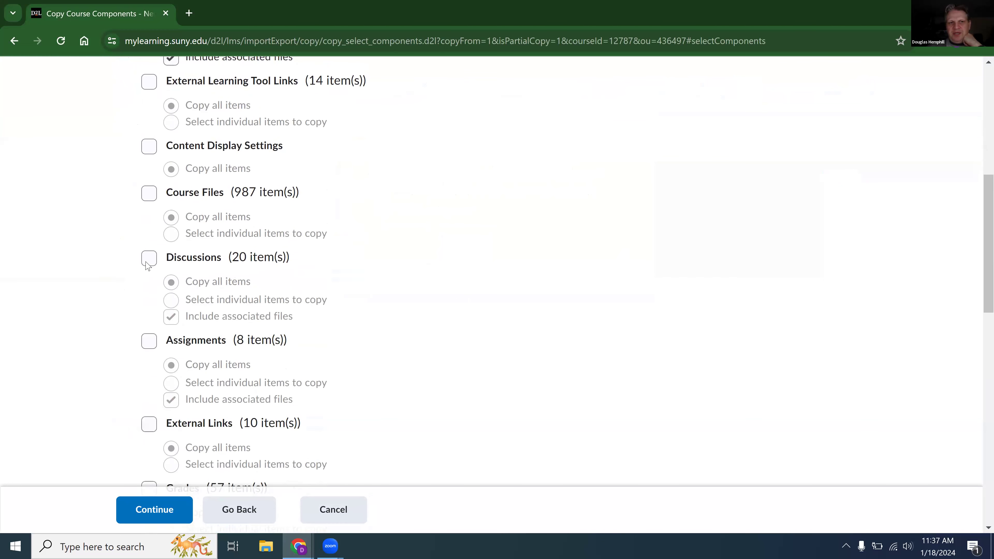
{"action": "left_click", "coordinate": [147, 262]}
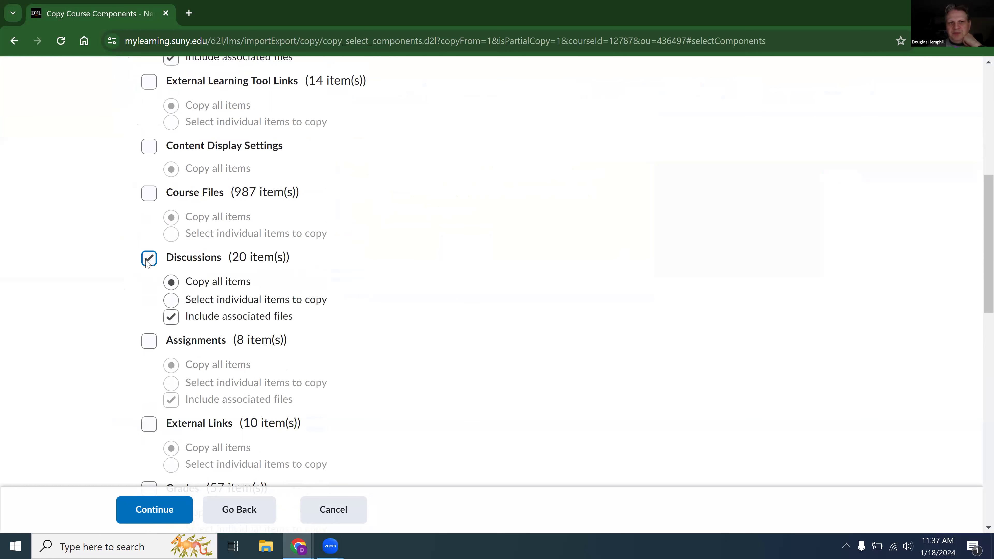
{"action": "scroll", "coordinate": [147, 262], "scroll_direction": "up", "scroll_amount": 3}
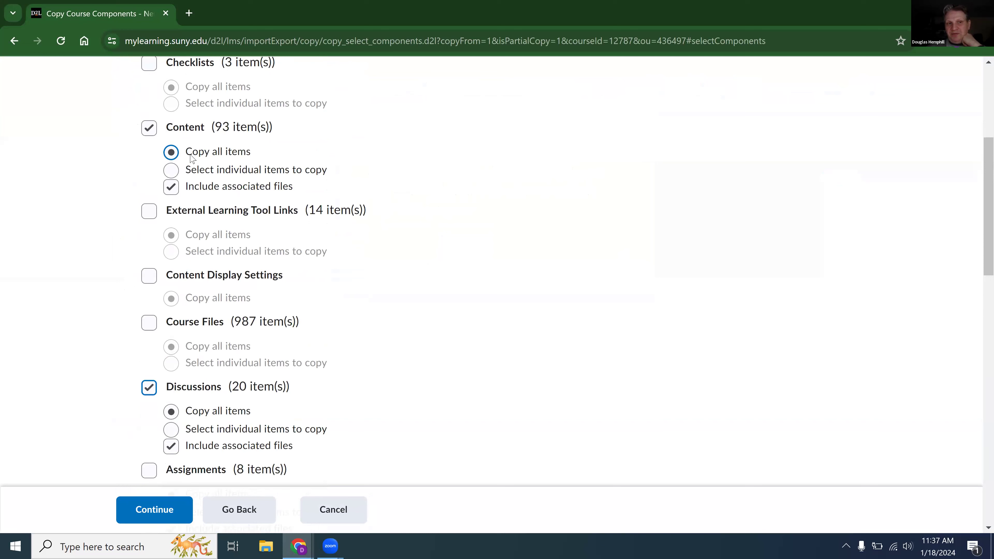
{"action": "left_click", "coordinate": [171, 170]}
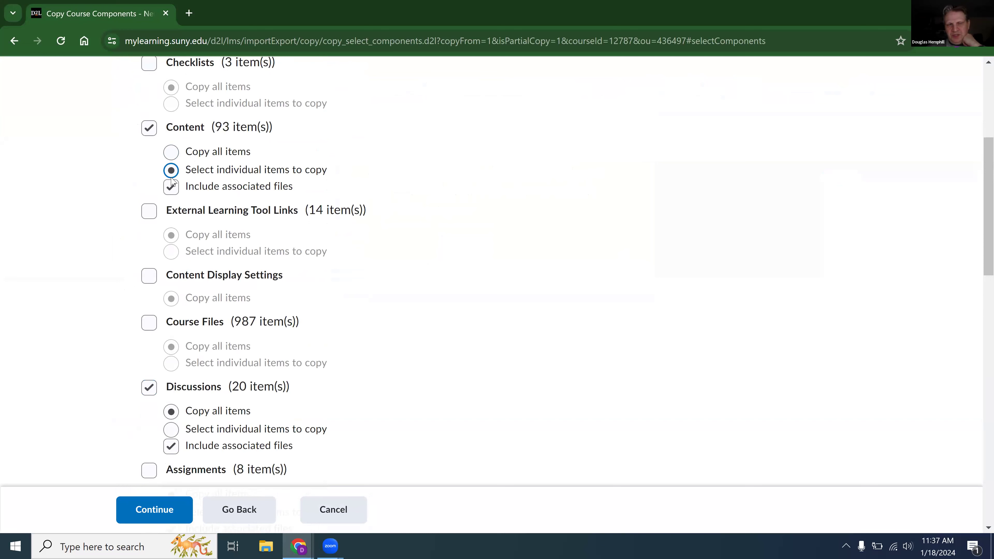
{"action": "left_click", "coordinate": [173, 430]}
{"action": "left_click", "coordinate": [144, 510]}
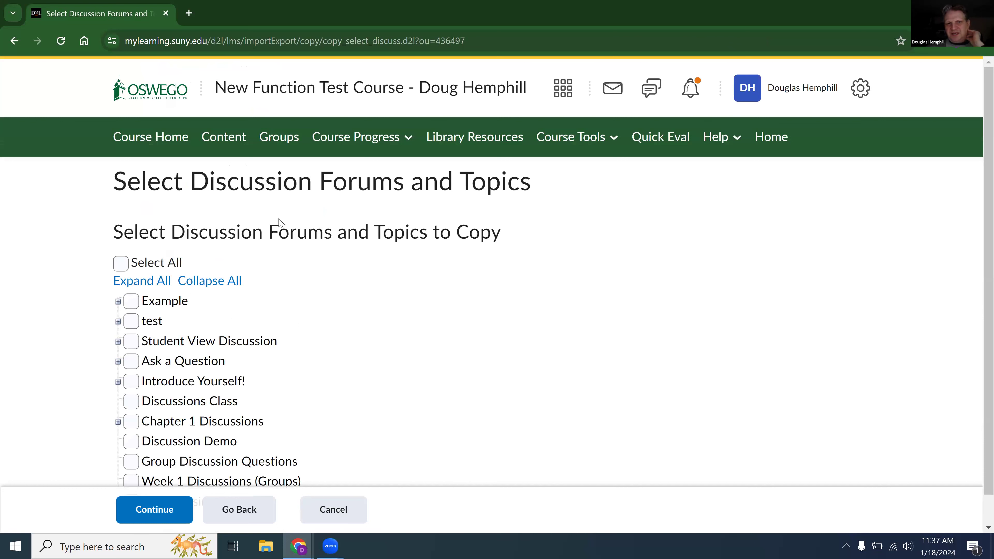
Choose the Chapter 1 Discussions forum with its Chapter 1 Discussion topic for copying and continue to the content modules.
{"action": "scroll", "coordinate": [380, 223], "scroll_direction": "down", "scroll_amount": 1}
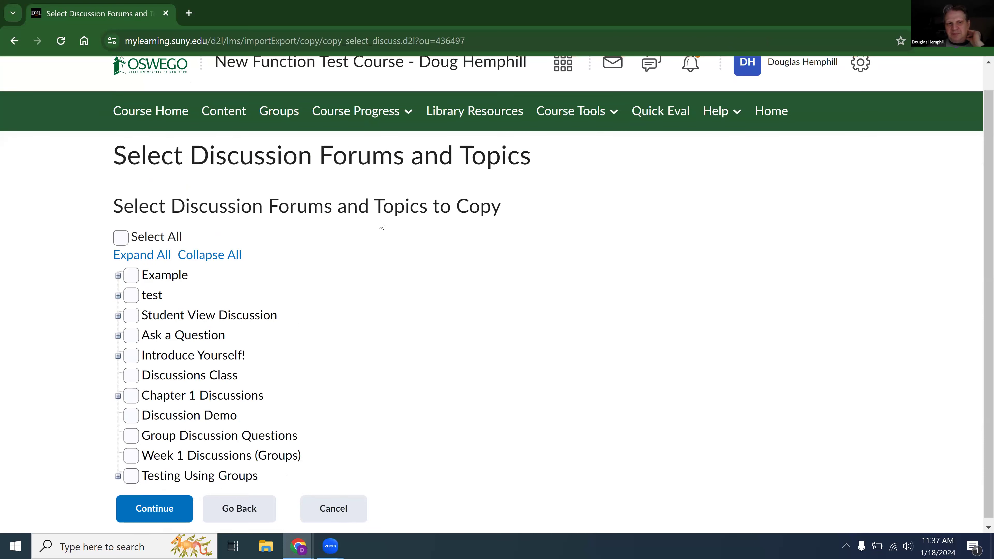
{"action": "left_click", "coordinate": [126, 391]}
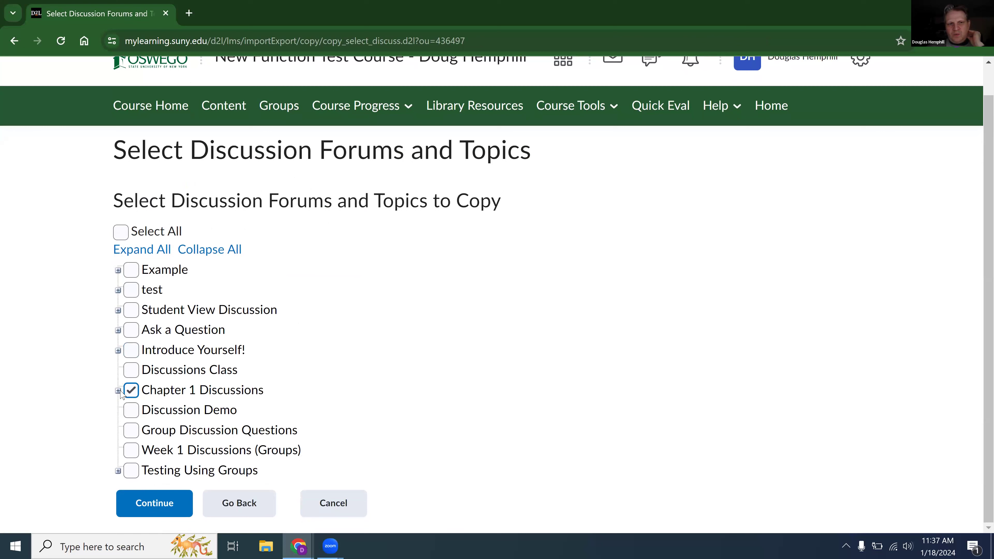
{"action": "left_click", "coordinate": [118, 391]}
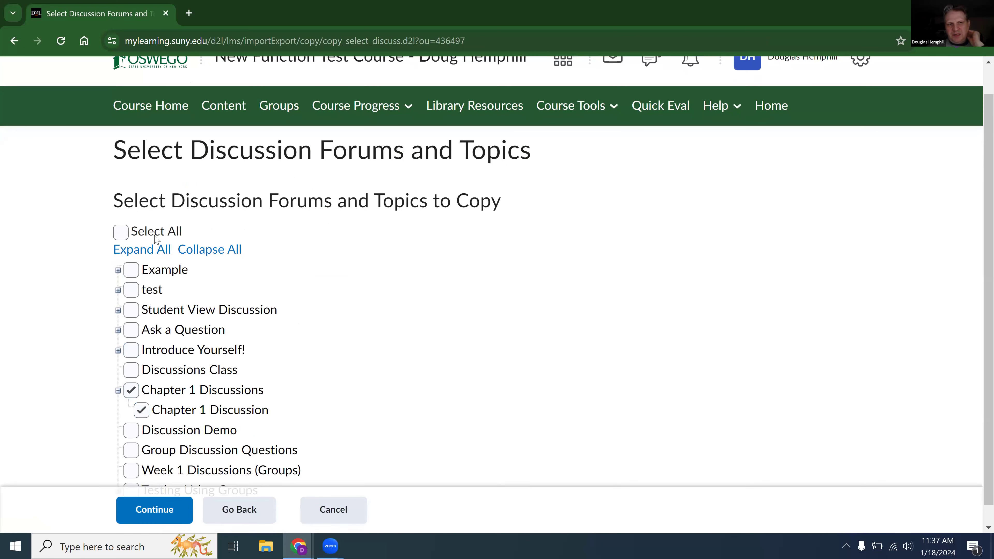
{"action": "left_click", "coordinate": [118, 271]}
{"action": "left_click", "coordinate": [118, 271]}
{"action": "scroll", "coordinate": [163, 413], "scroll_direction": "down", "scroll_amount": 1}
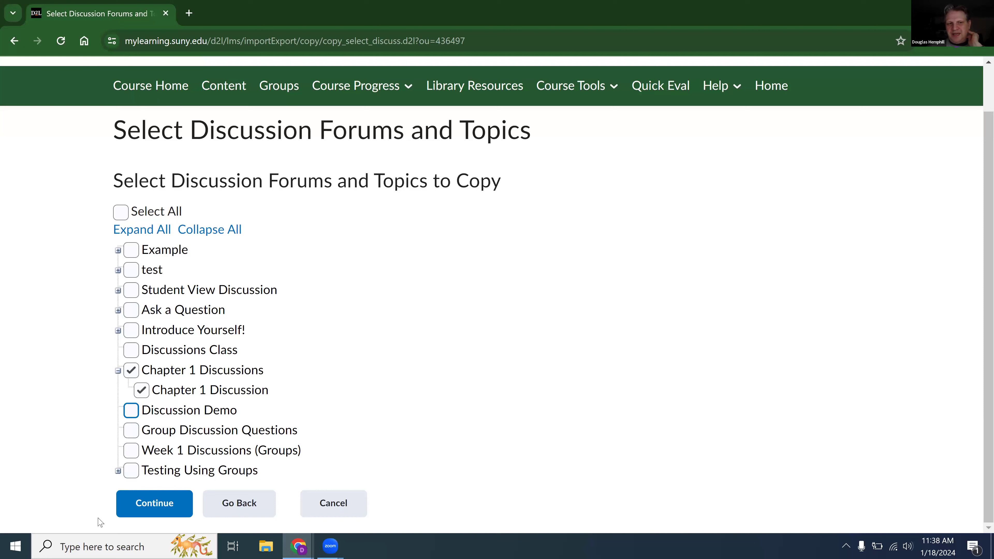
{"action": "left_click", "coordinate": [163, 514]}
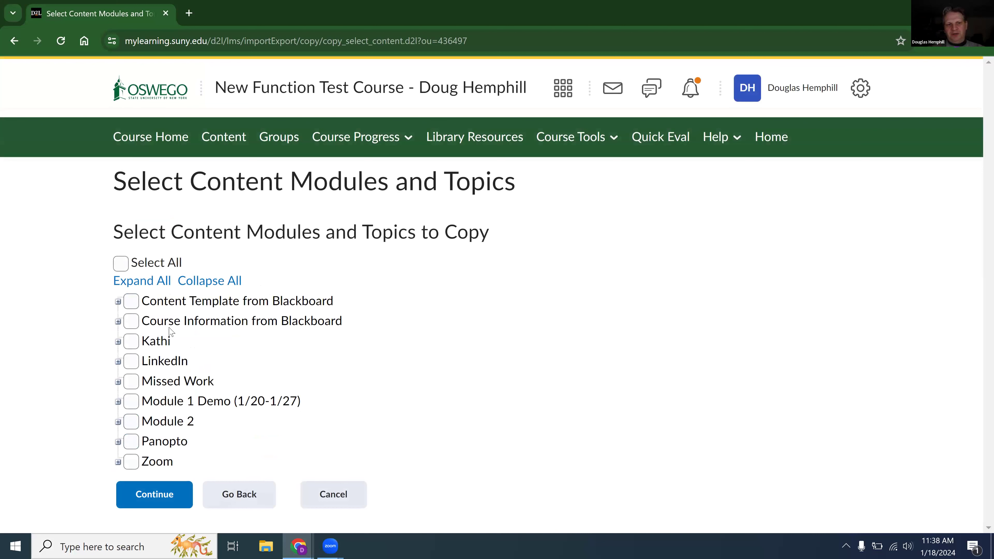
Choose the Missed Work module with all its topics and finish the copy without offsetting dates.
{"action": "left_click", "coordinate": [118, 382]}
{"action": "left_click", "coordinate": [133, 383]}
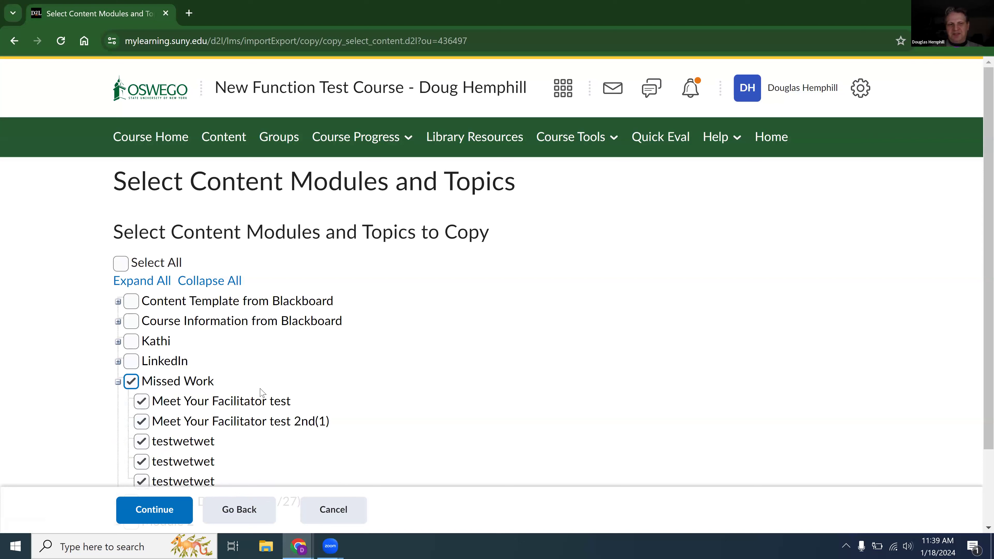
{"action": "left_click", "coordinate": [155, 512]}
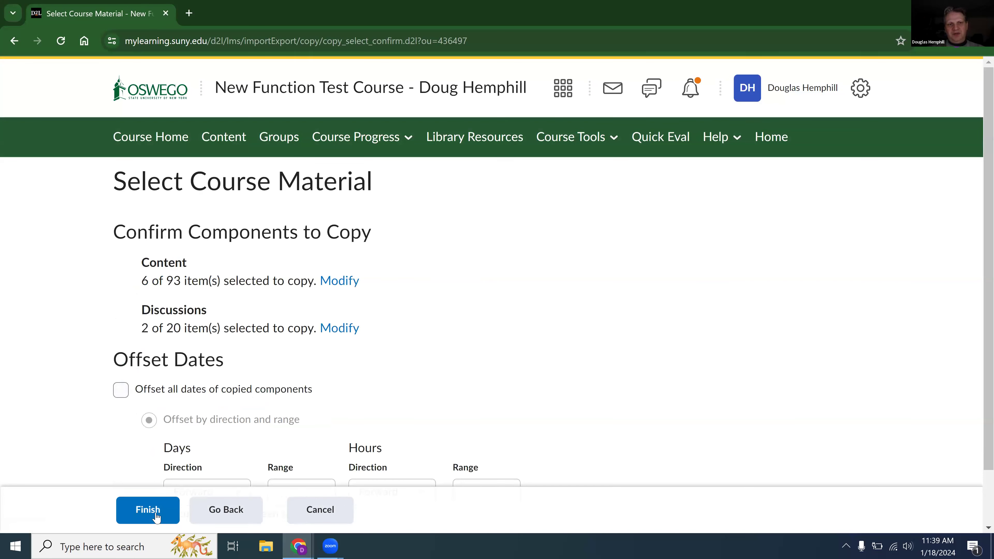
{"action": "scroll", "coordinate": [156, 517], "scroll_direction": "down", "scroll_amount": 2}
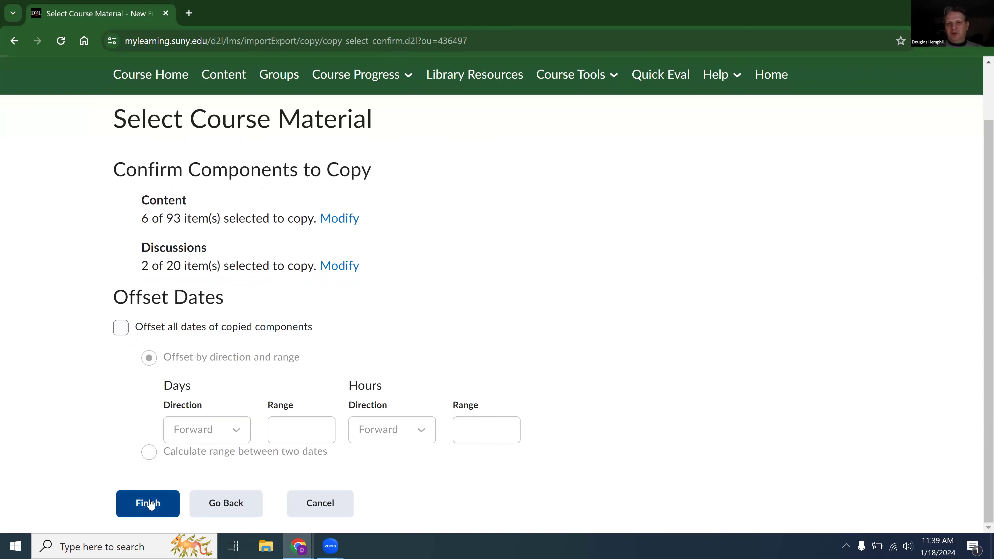
{"action": "left_click", "coordinate": [151, 504]}
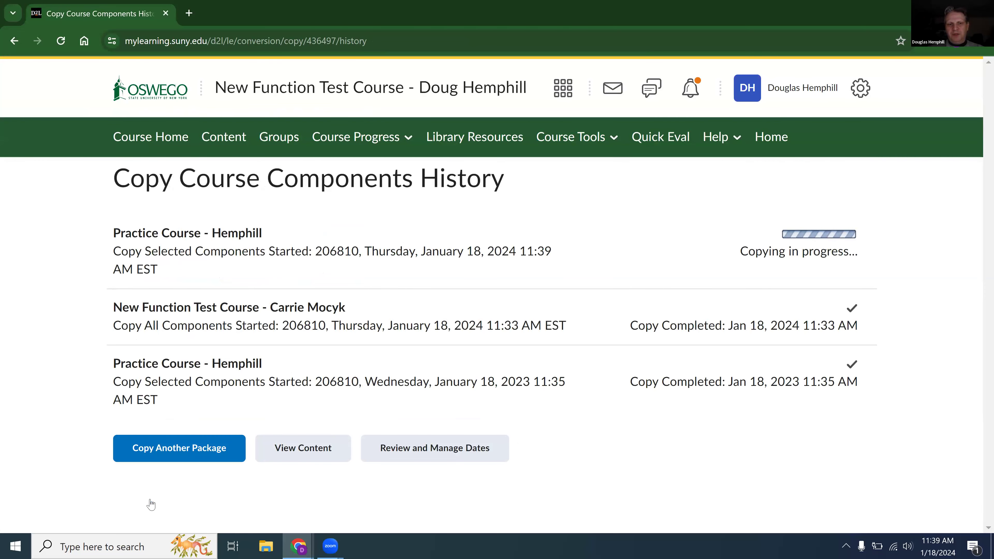
Start another copy from the Practice Course, found by the instructor's surname, and proceed to component selection, agreeing to copy again.
{"action": "left_click", "coordinate": [218, 447]}
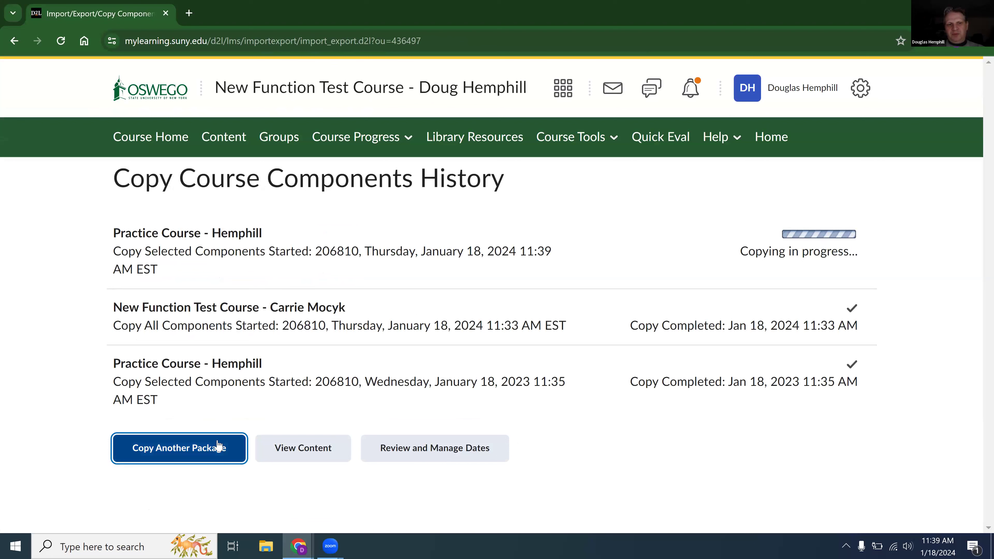
{"action": "left_click", "coordinate": [239, 335]}
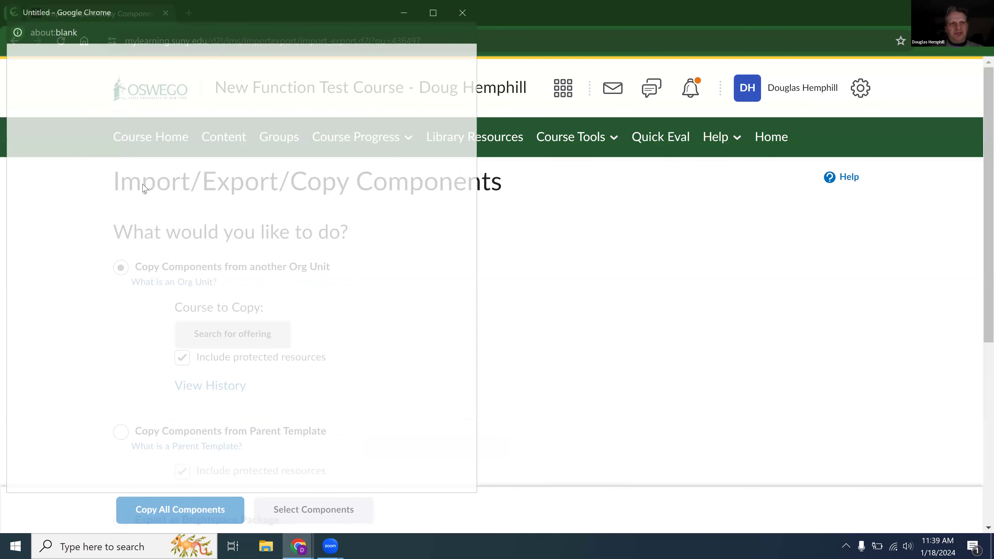
{"action": "left_click", "coordinate": [66, 83]}
{"action": "key", "text": "Return"}
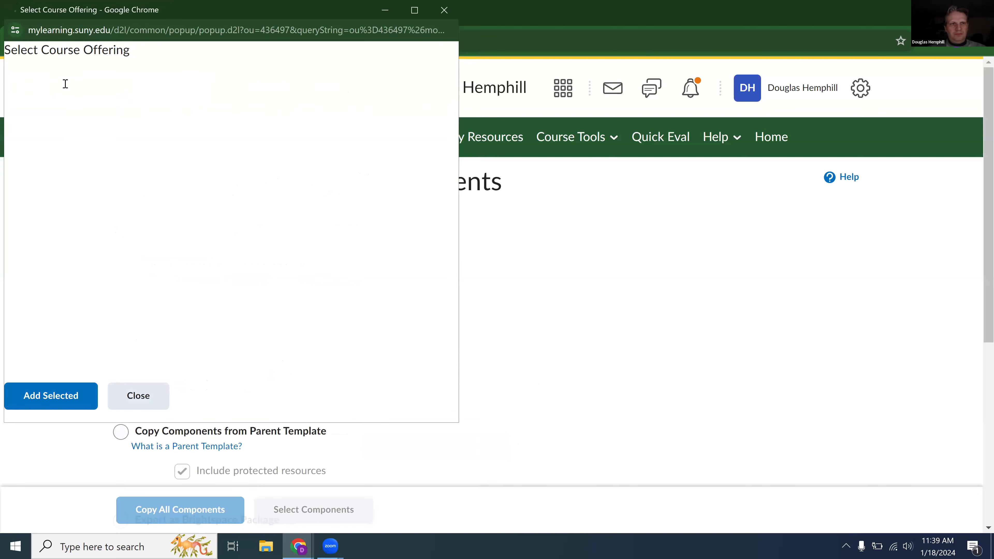
{"action": "left_click", "coordinate": [25, 167]}
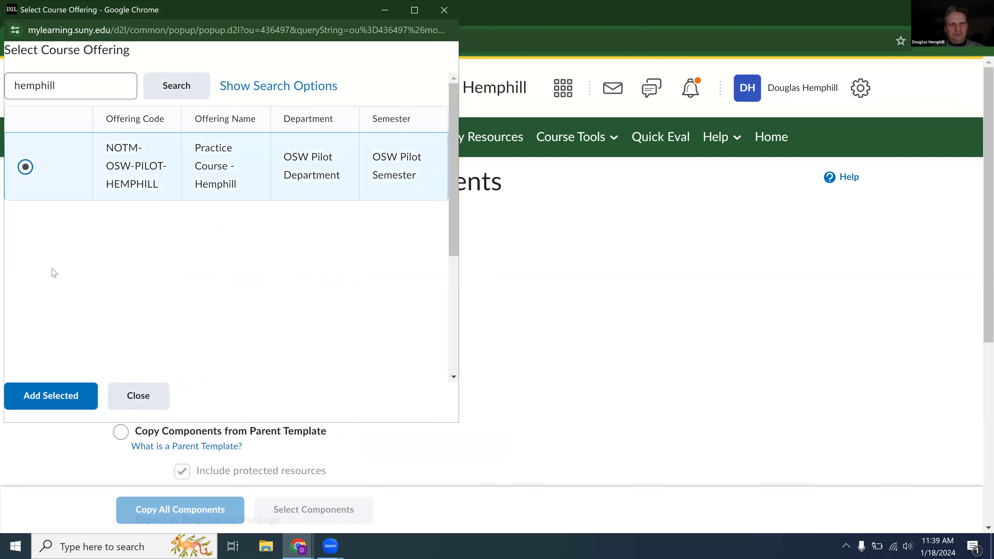
{"action": "left_click", "coordinate": [55, 398]}
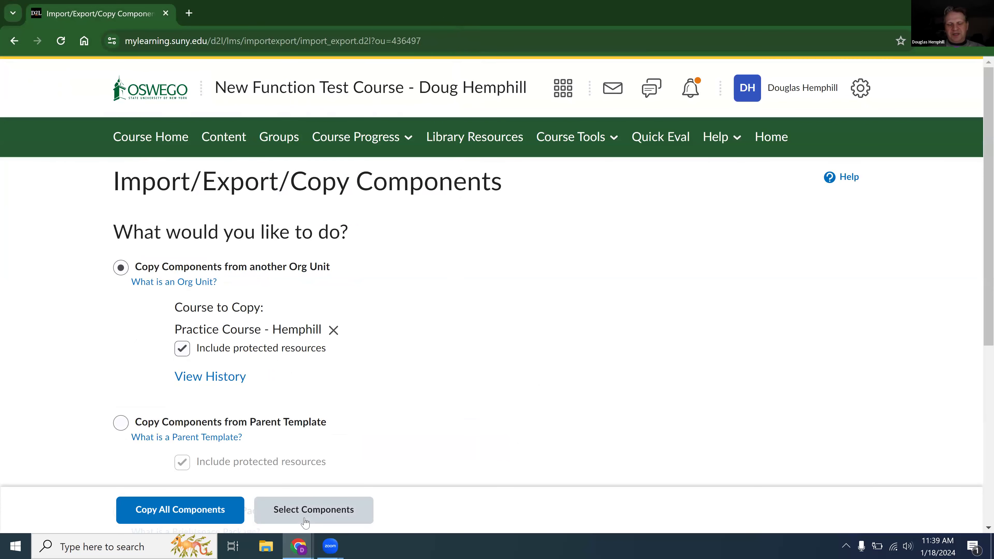
{"action": "left_click", "coordinate": [305, 522]}
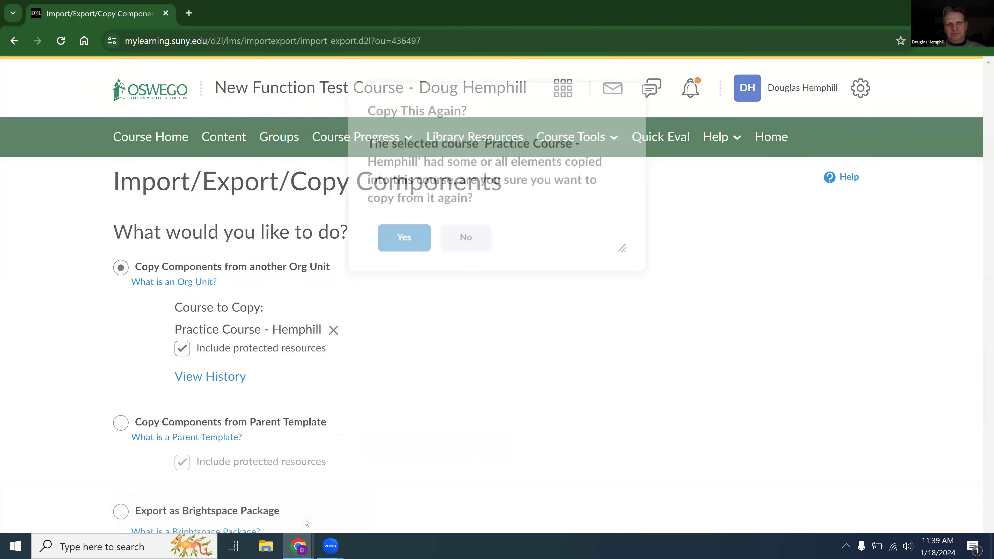
{"action": "left_click", "coordinate": [409, 263]}
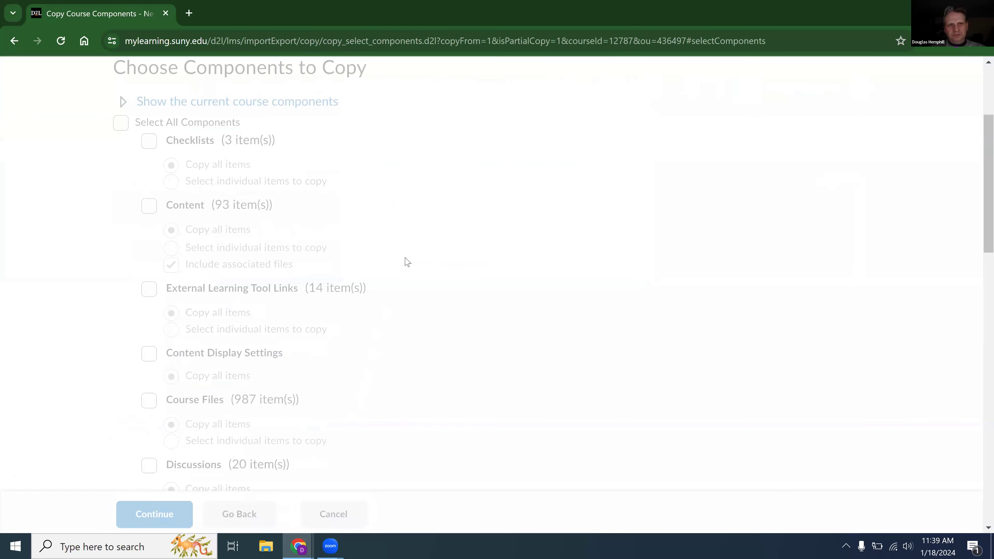
Include Content, Assignments and Grades in the copy, set each to select individual items, and continue to the grade item list.
{"action": "scroll", "coordinate": [407, 262], "scroll_direction": "up", "scroll_amount": 2}
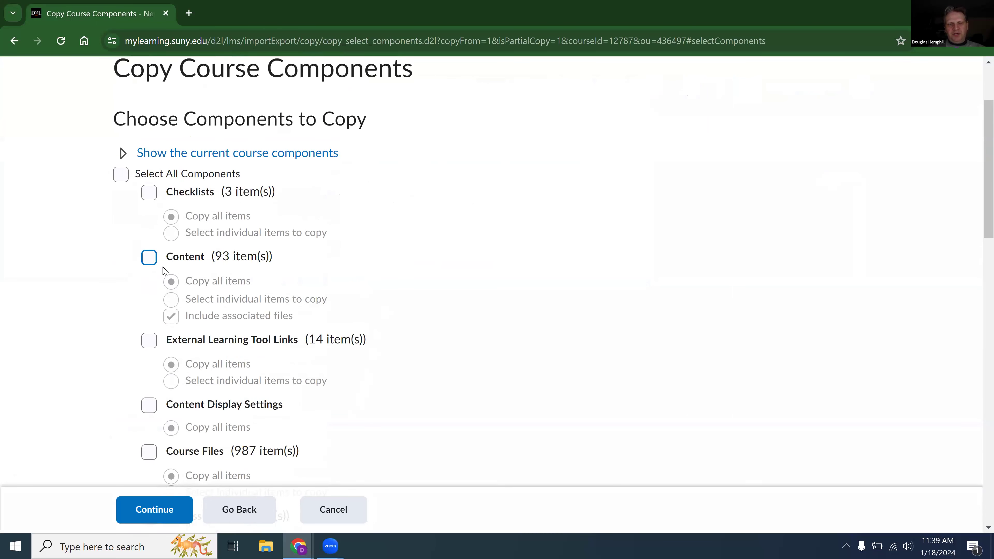
{"action": "left_click", "coordinate": [152, 258]}
{"action": "left_click", "coordinate": [171, 300]}
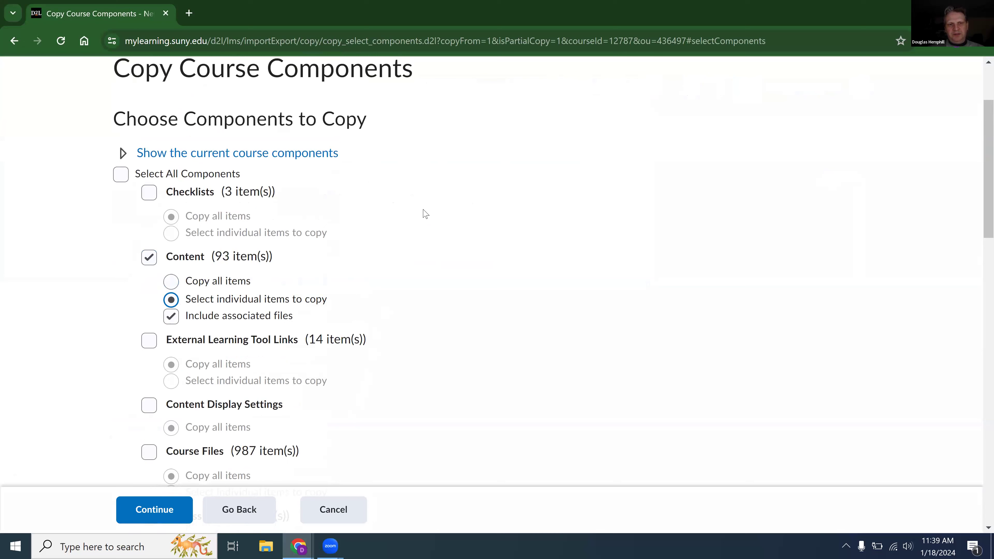
{"action": "key", "text": "Down"}
{"action": "key", "text": "Down"}
{"action": "scroll", "coordinate": [423, 213], "scroll_direction": "down", "scroll_amount": 6}
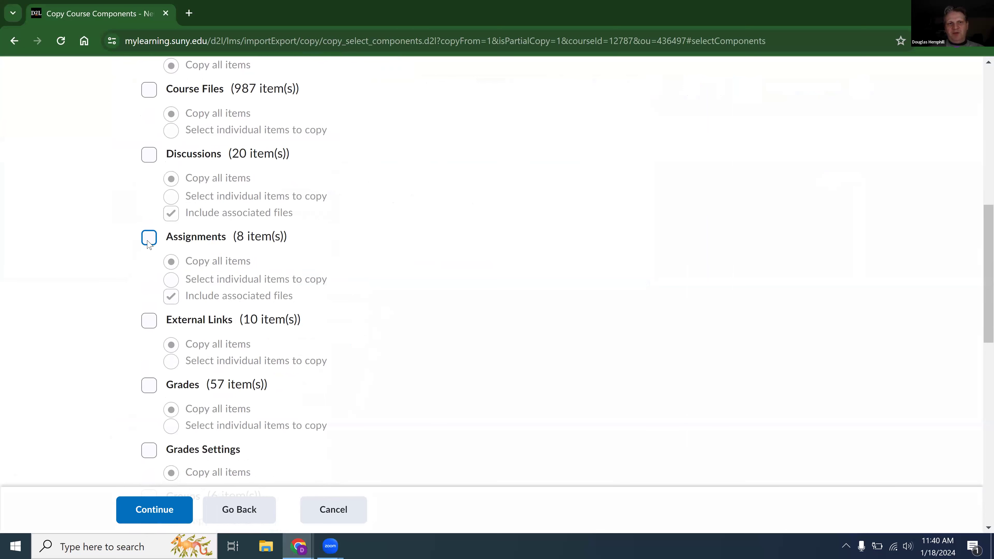
{"action": "left_click", "coordinate": [149, 243]}
{"action": "left_click", "coordinate": [170, 280]}
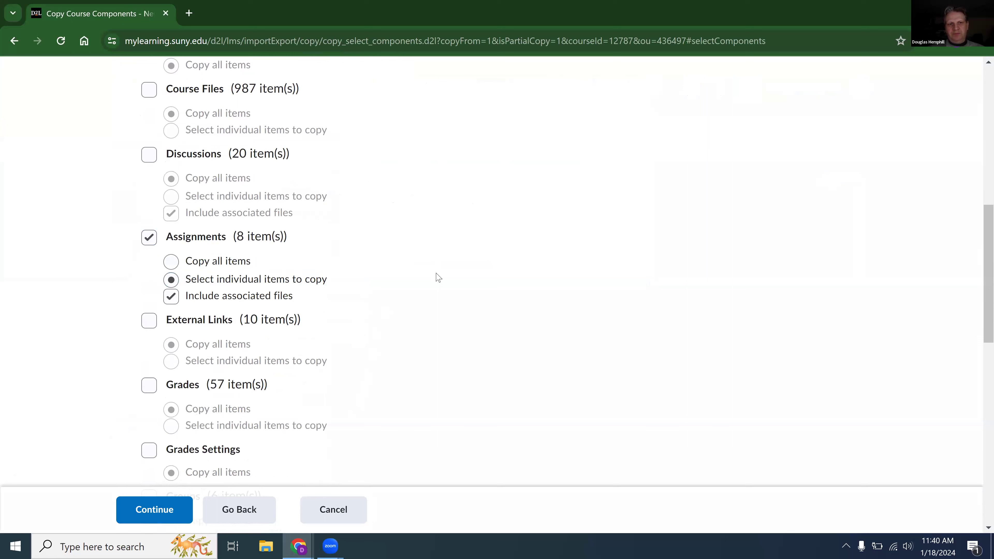
{"action": "left_click", "coordinate": [149, 386]}
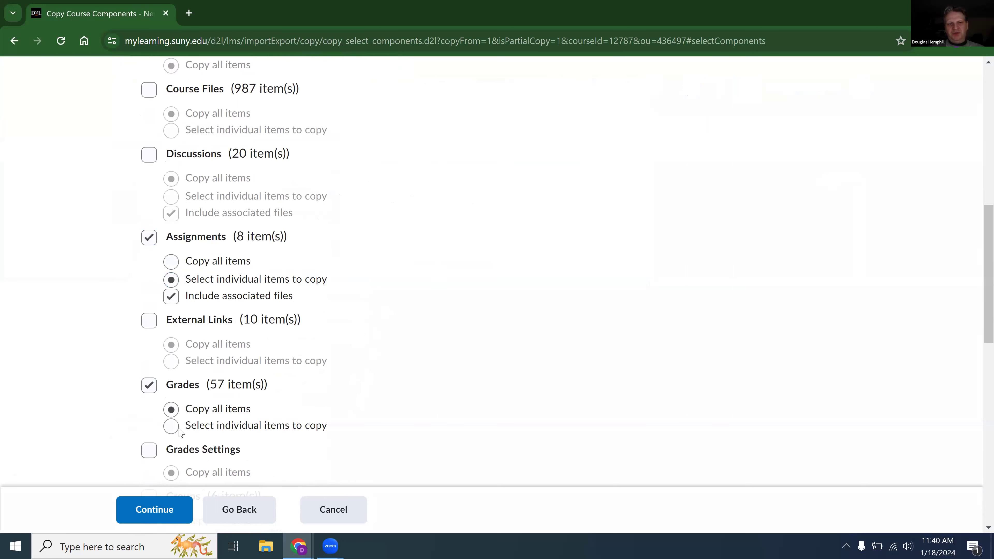
{"action": "scroll", "coordinate": [170, 431], "scroll_direction": "down", "scroll_amount": 2}
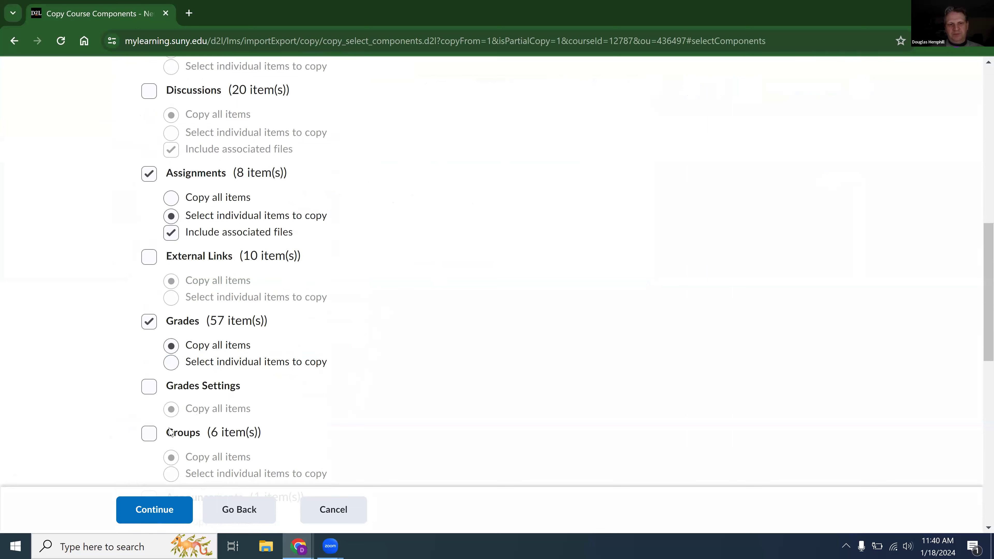
{"action": "left_click", "coordinate": [170, 350]}
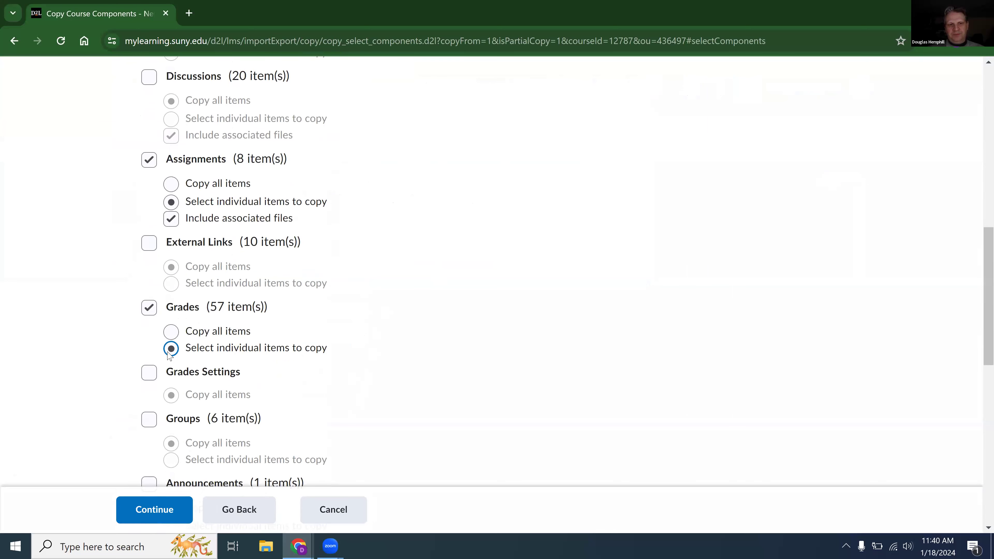
{"action": "left_click", "coordinate": [164, 510]}
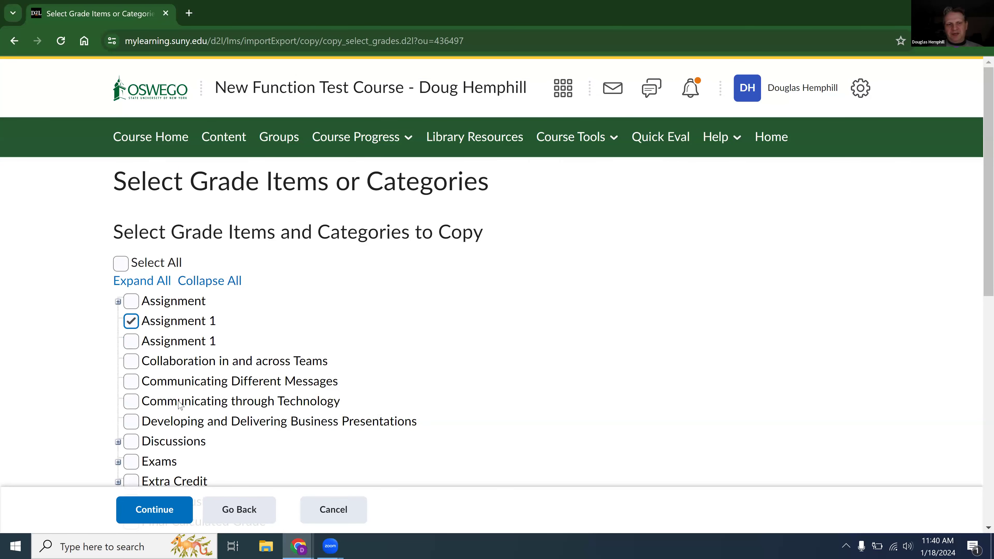
Continue with the chosen grade item, pick Assignment 1 under Folders with No Category, and proceed to the content modules.
{"action": "left_click", "coordinate": [156, 511]}
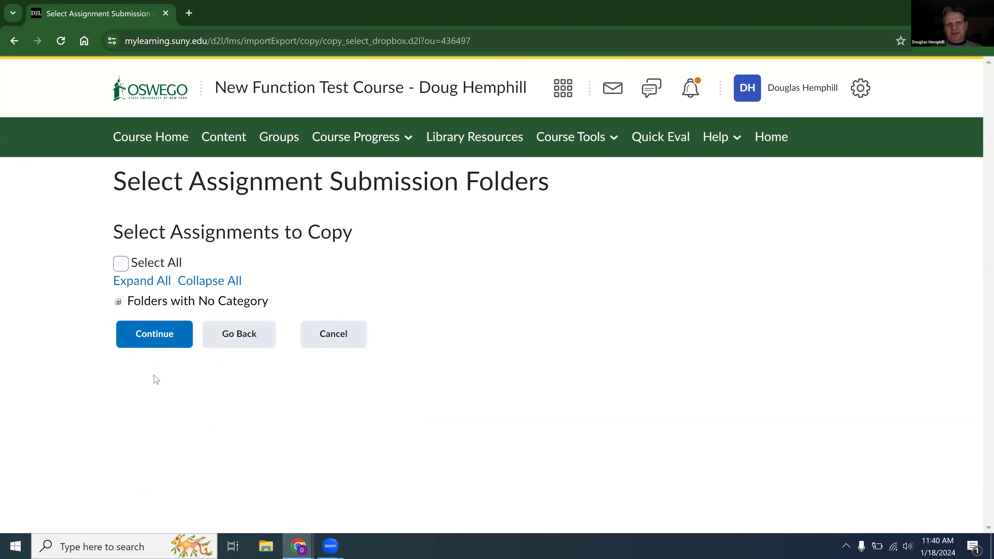
{"action": "left_click", "coordinate": [119, 302]}
{"action": "left_click", "coordinate": [141, 322]}
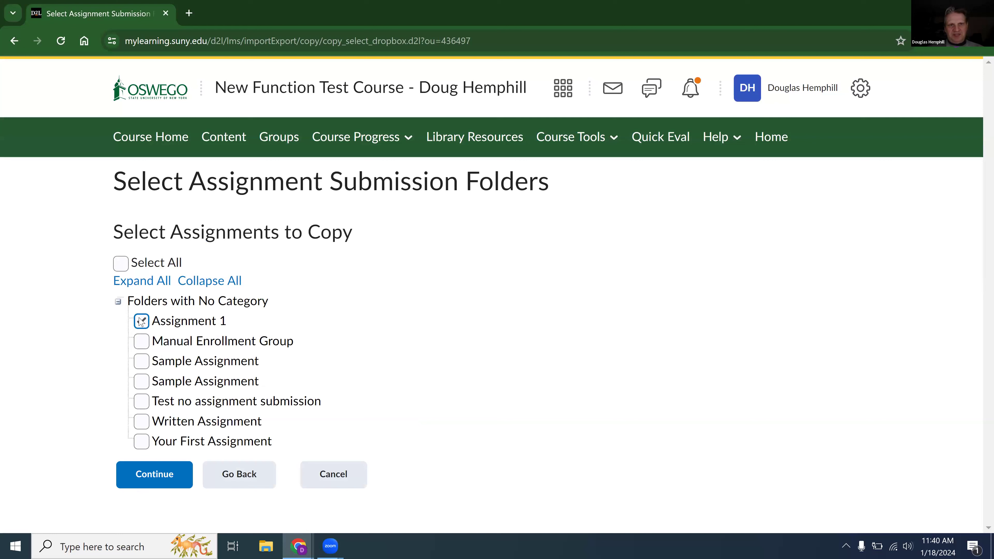
{"action": "left_click", "coordinate": [169, 477]}
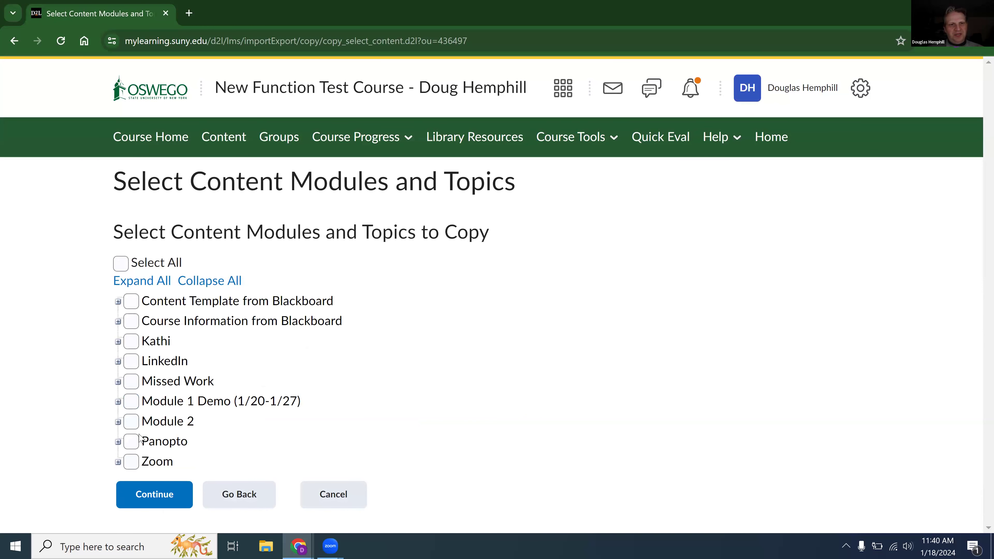
Choose the Sample Assignment topic in Module 1 Demo (1/20-1/27) and finish the copy without offsetting dates.
{"action": "left_click", "coordinate": [118, 403]}
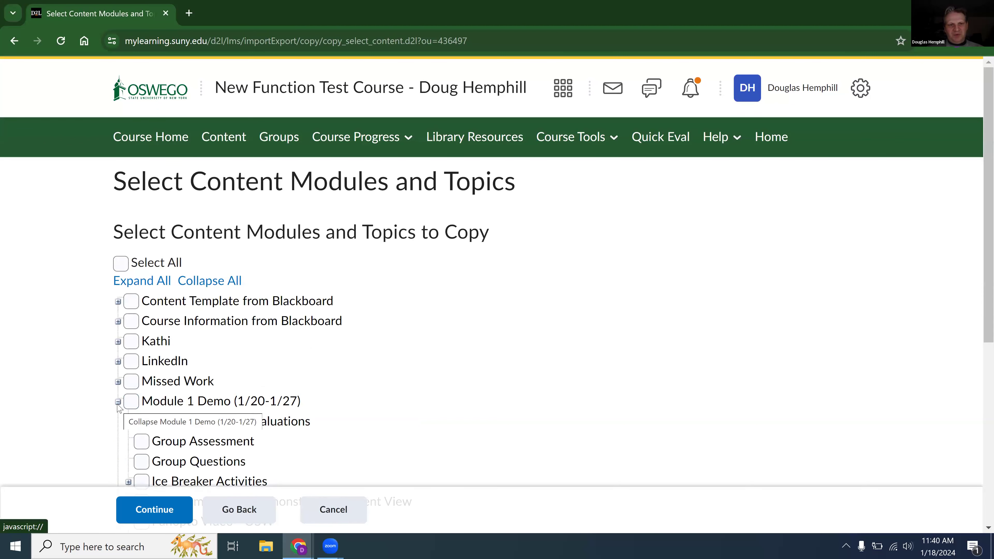
{"action": "scroll", "coordinate": [119, 409], "scroll_direction": "down", "scroll_amount": 5}
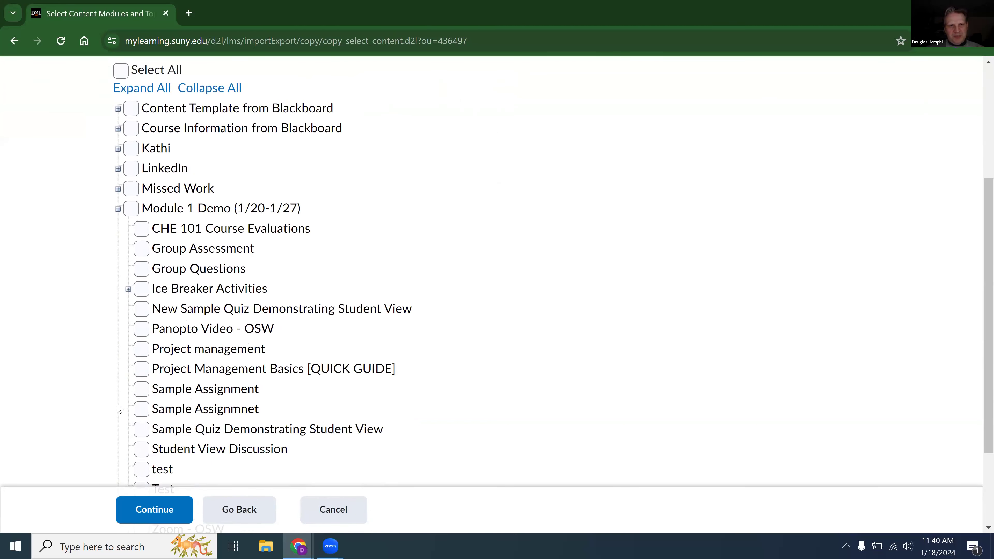
{"action": "scroll", "coordinate": [119, 409], "scroll_direction": "down", "scroll_amount": 2}
{"action": "left_click", "coordinate": [138, 326]}
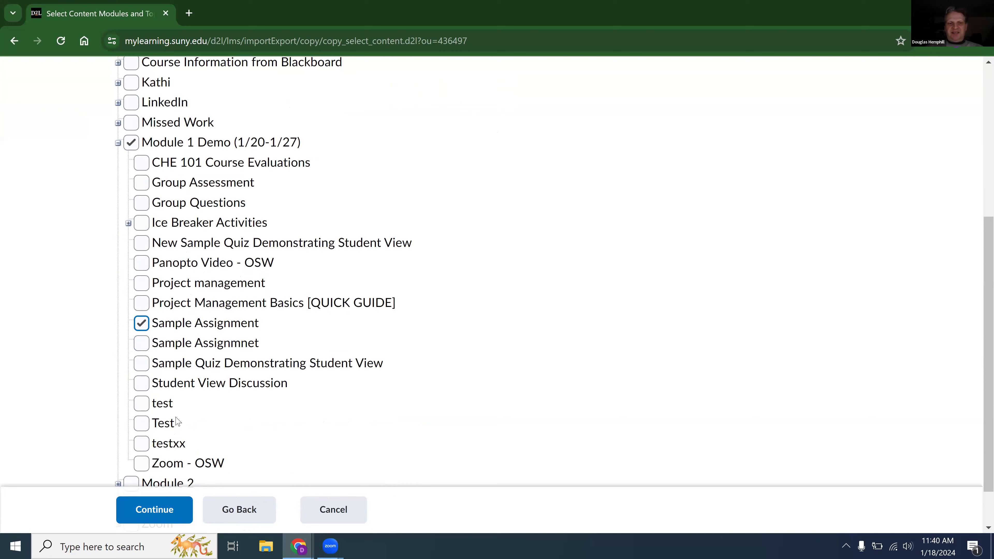
{"action": "left_click", "coordinate": [130, 515]}
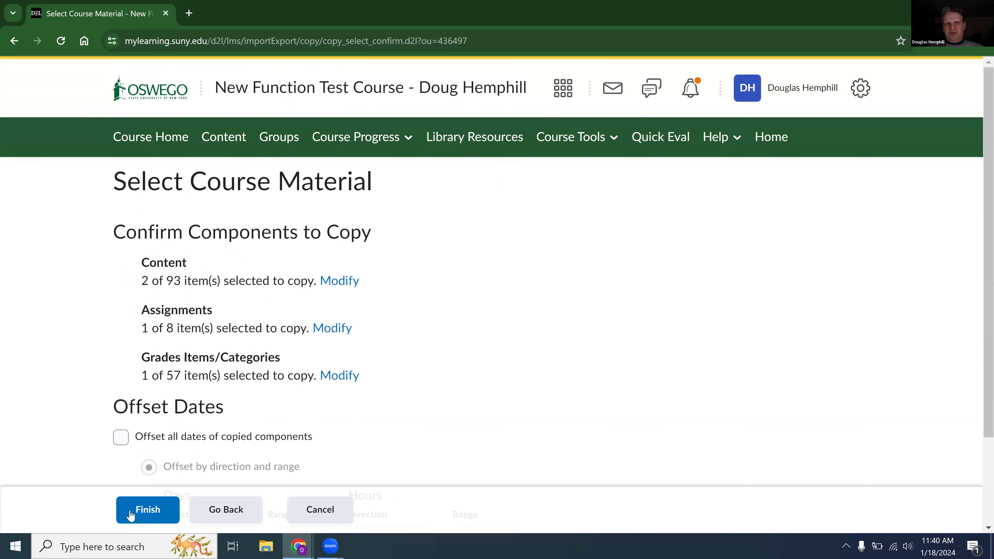
{"action": "left_click", "coordinate": [147, 509]}
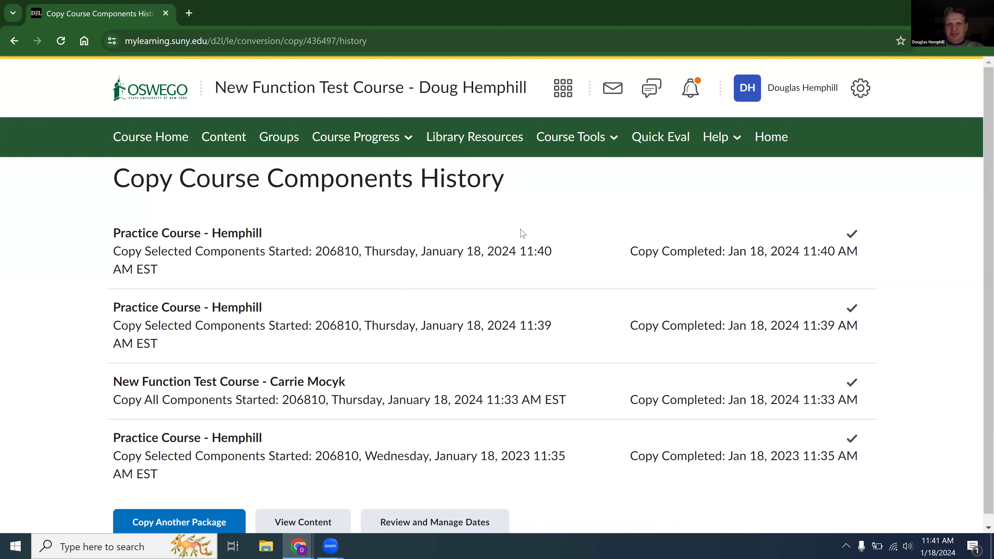
View the course's quiz list and open its Question Library.
{"action": "left_click", "coordinate": [558, 148]}
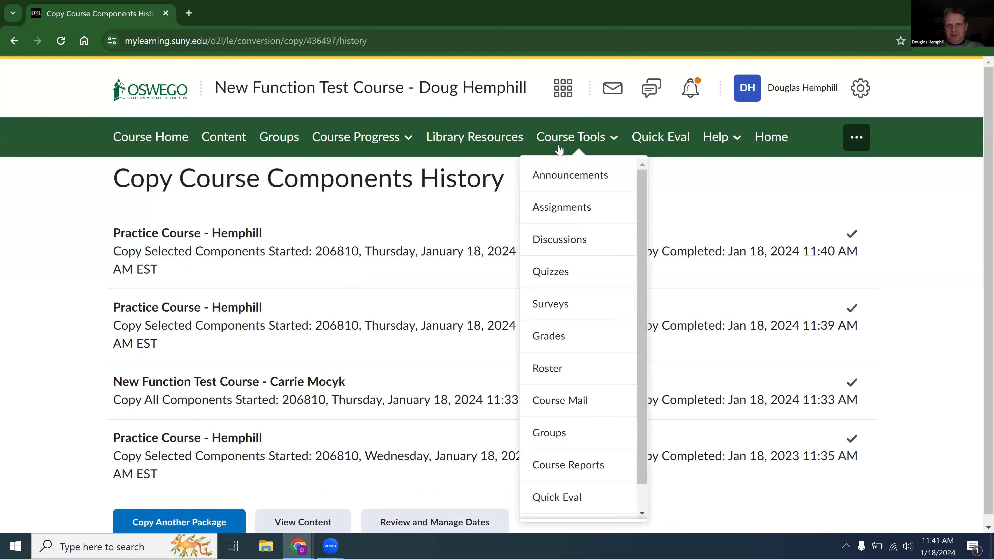
{"action": "left_click", "coordinate": [563, 277]}
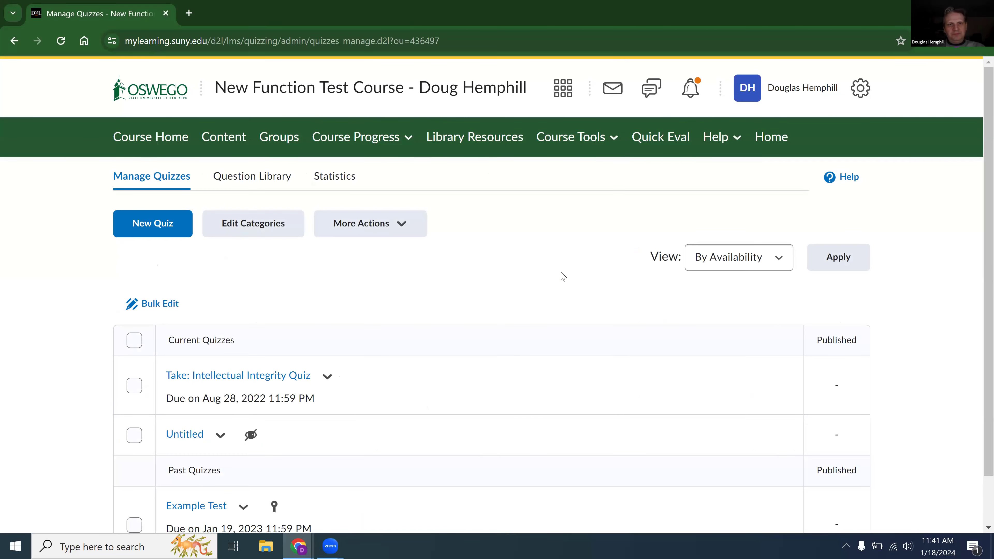
{"action": "scroll", "coordinate": [563, 276], "scroll_direction": "down", "scroll_amount": 2}
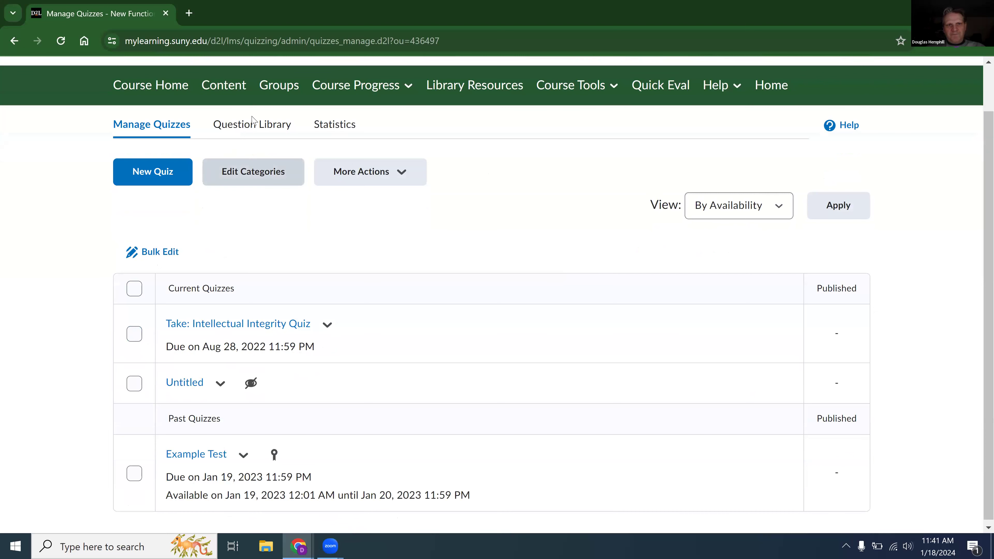
{"action": "left_click", "coordinate": [252, 125]}
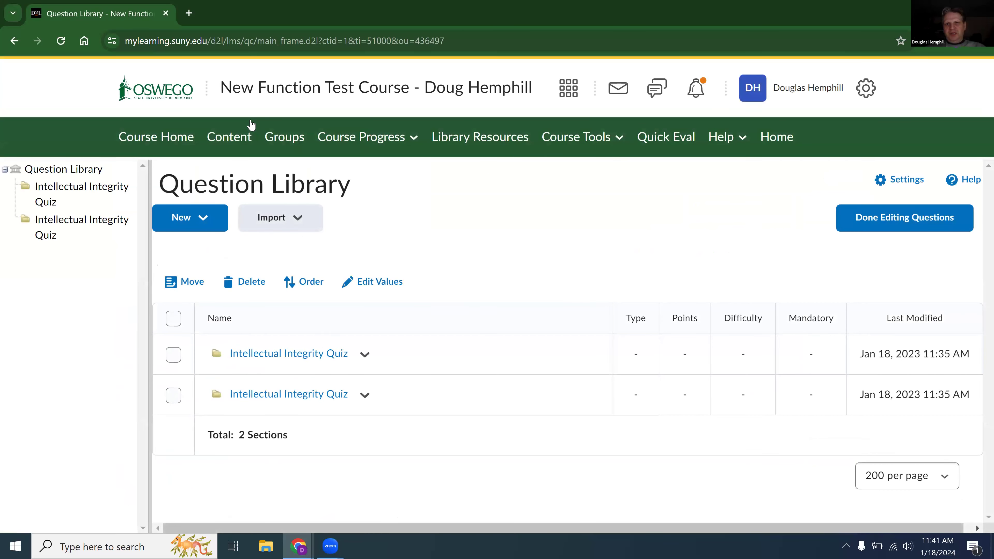
{"action": "left_click_drag", "start_coordinate": [204, 144], "coordinate": [79, 250]}
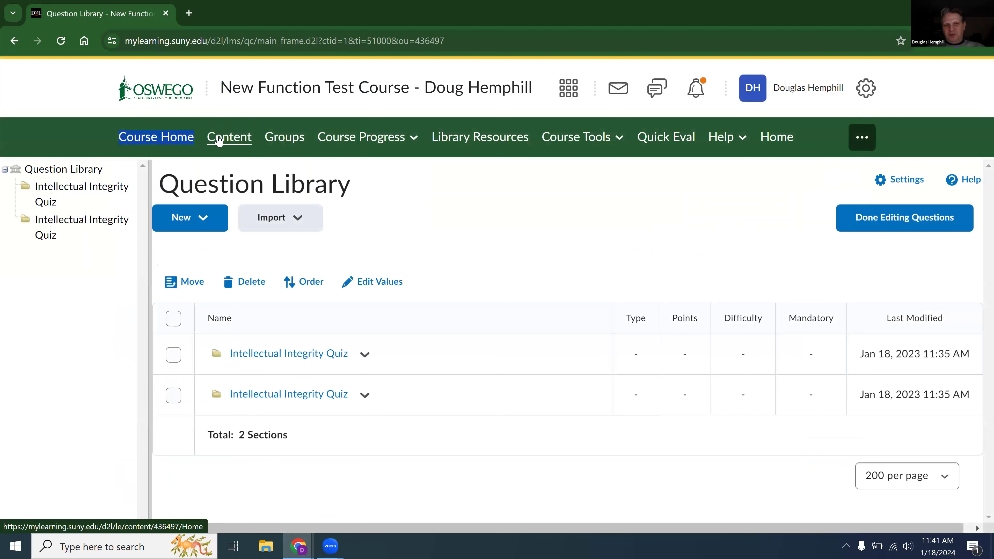
Check the actions for the first Intellectual Integrity Quiz section and the question import options, and return to the quiz list.
{"action": "left_click", "coordinate": [363, 354]}
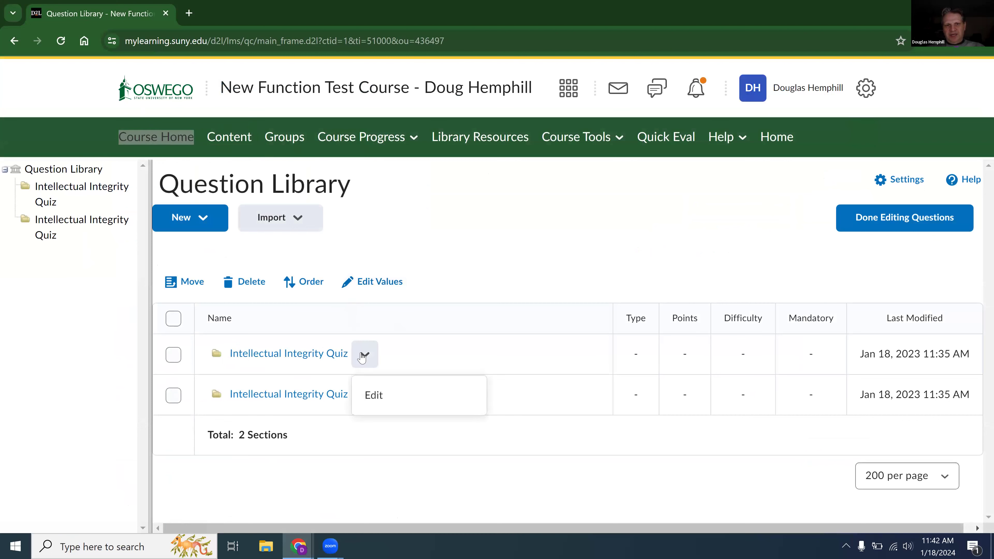
{"action": "left_click", "coordinate": [454, 252]}
{"action": "left_click", "coordinate": [283, 232]}
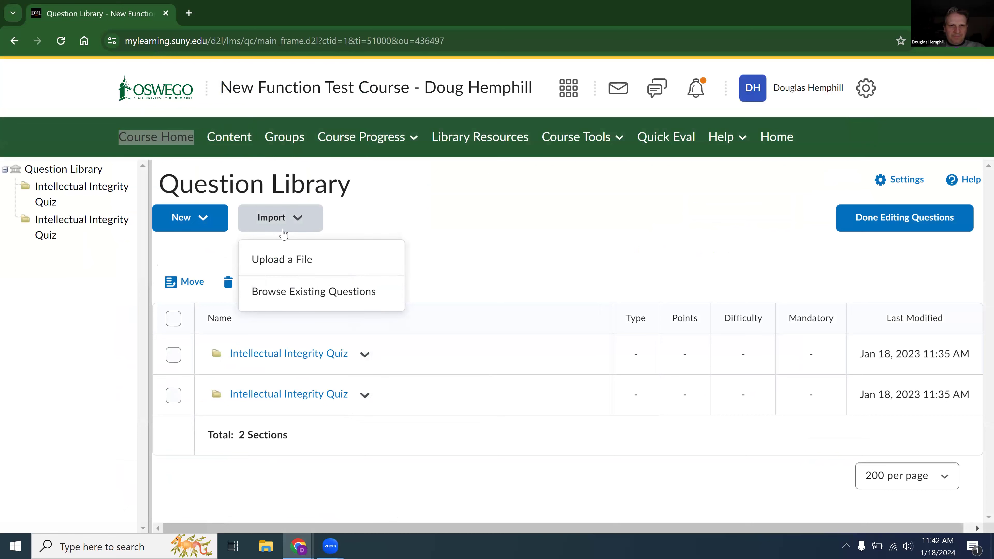
{"action": "left_click", "coordinate": [450, 216]}
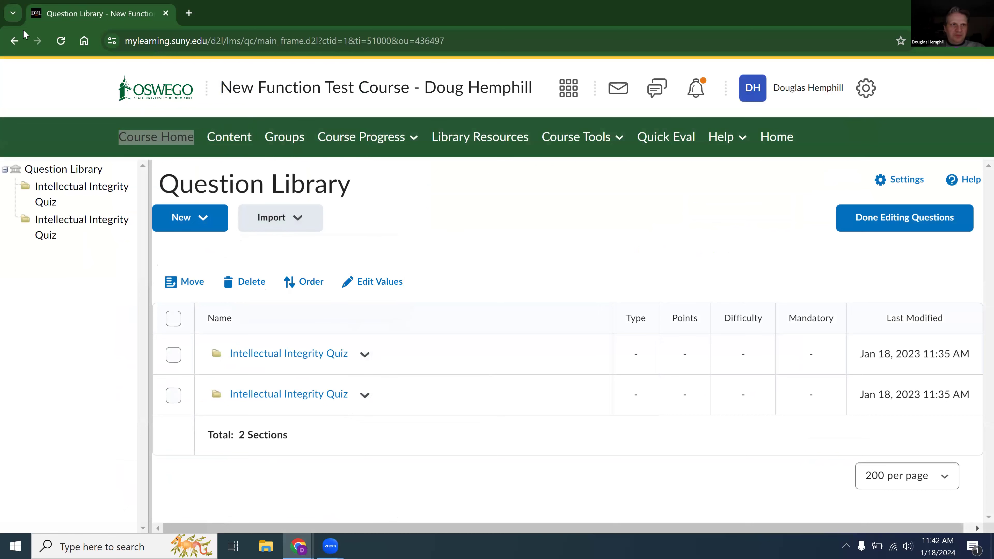
{"action": "left_click", "coordinate": [14, 40]}
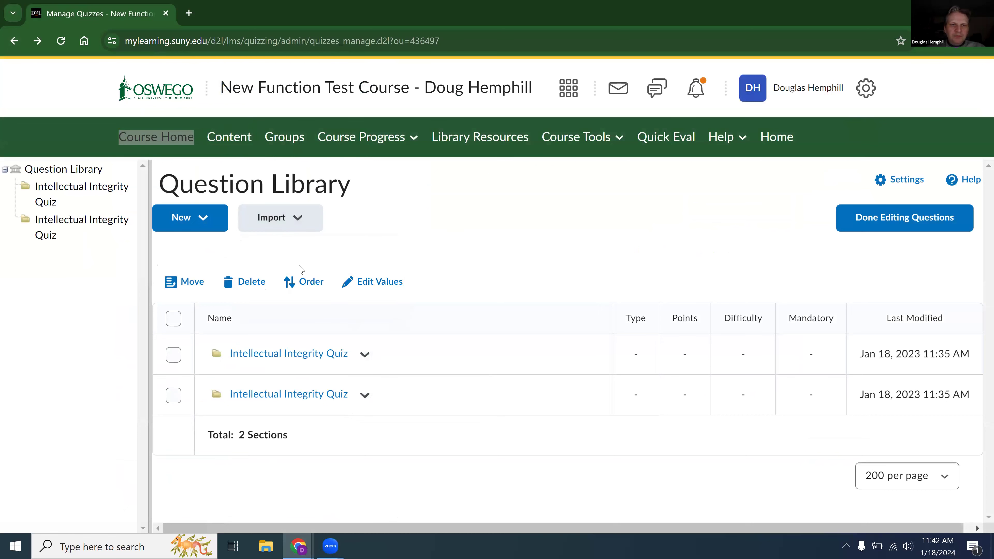
Check the actions available for the Intellectual Integrity Quiz and make a copy of the Example Test quiz.
{"action": "left_click", "coordinate": [135, 358]}
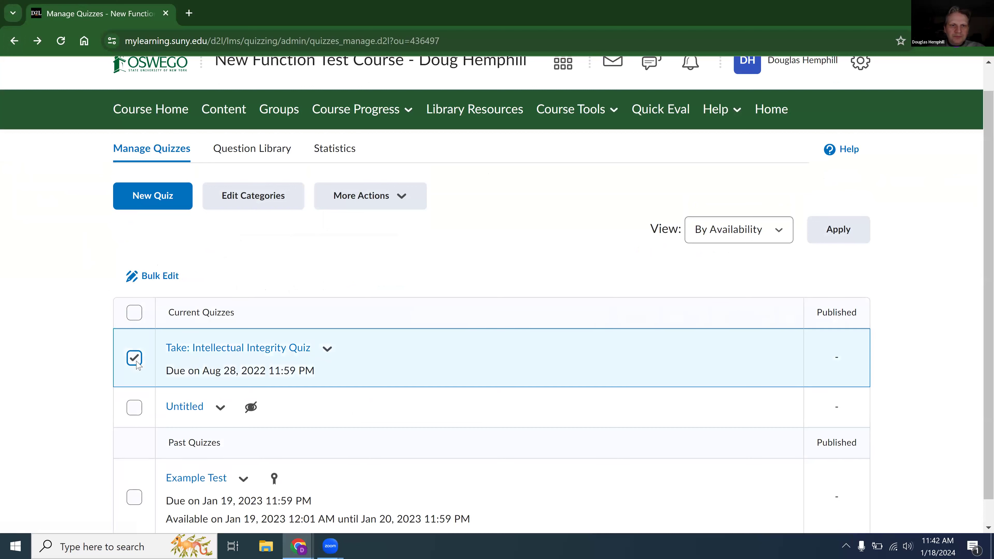
{"action": "left_click", "coordinate": [328, 350]}
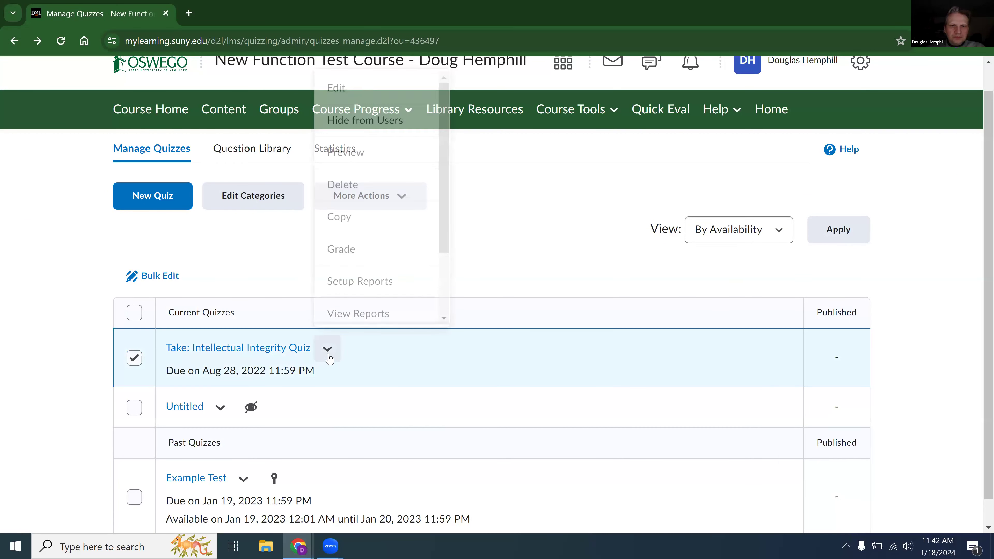
{"action": "mouse_move", "coordinate": [449, 190]}
{"action": "left_mouse_down"}
{"action": "mouse_move", "coordinate": [446, 267]}
{"action": "mouse_move", "coordinate": [443, 200]}
{"action": "left_mouse_up"}
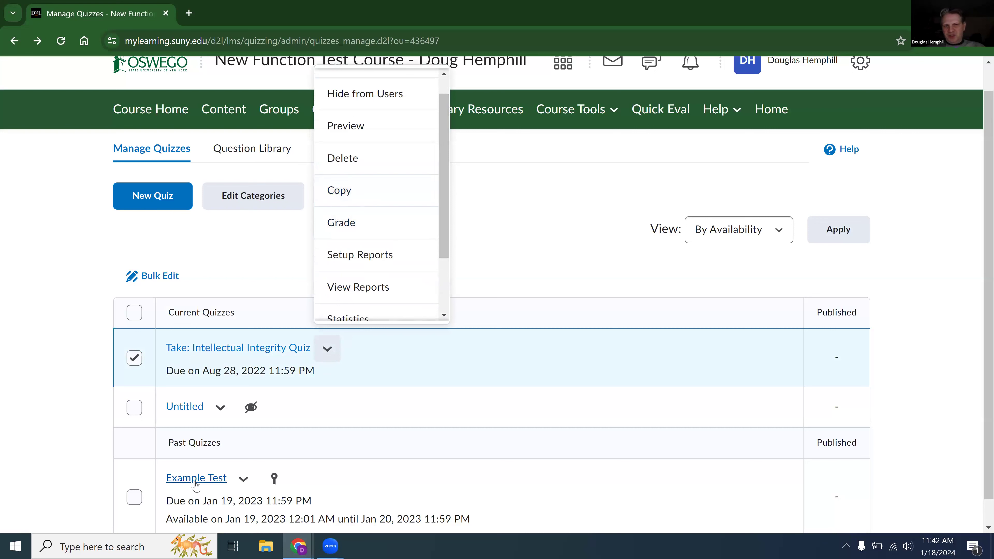
{"action": "left_click", "coordinate": [240, 479]}
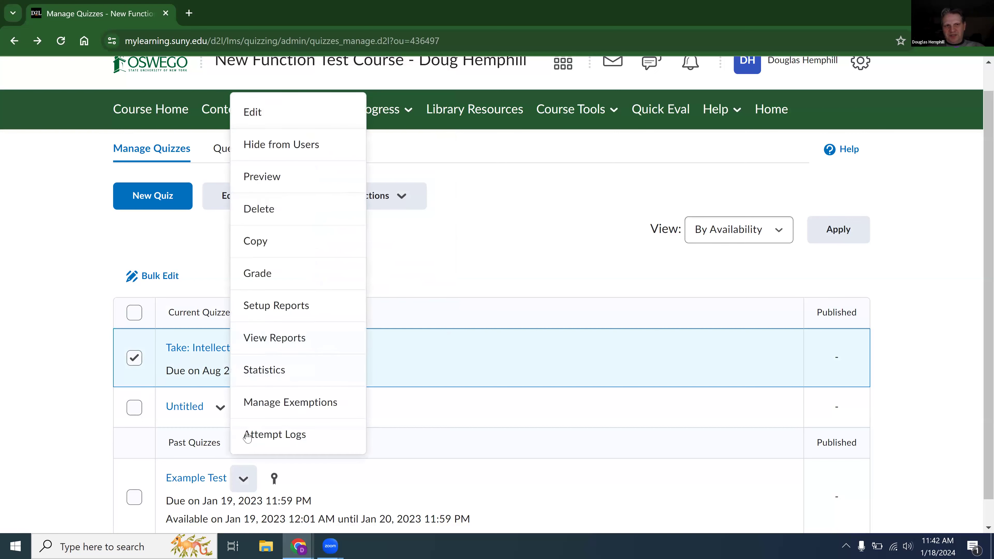
{"action": "left_click", "coordinate": [255, 244]}
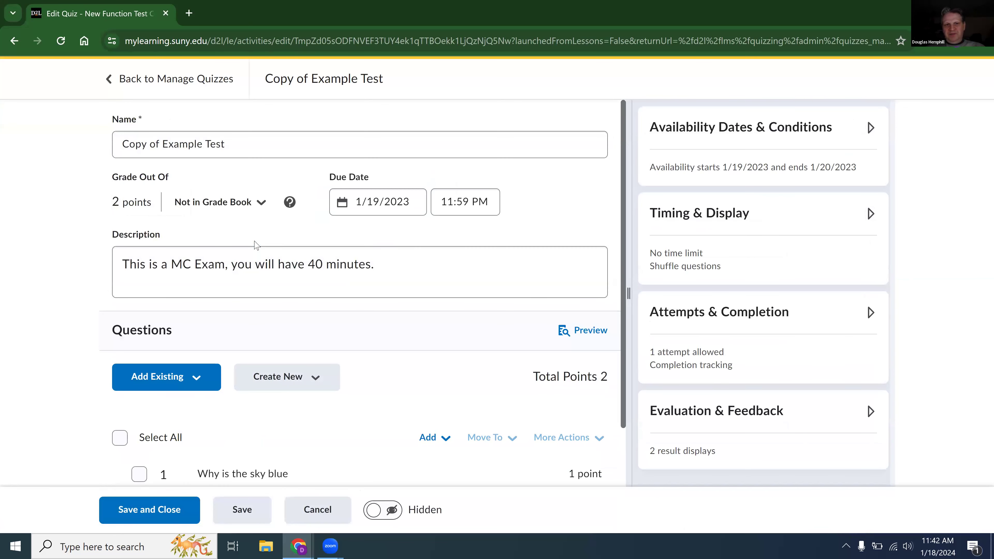
Delete all questions from the copied Example Test, discard the changes and return to the quiz list.
{"action": "left_click", "coordinate": [120, 439]}
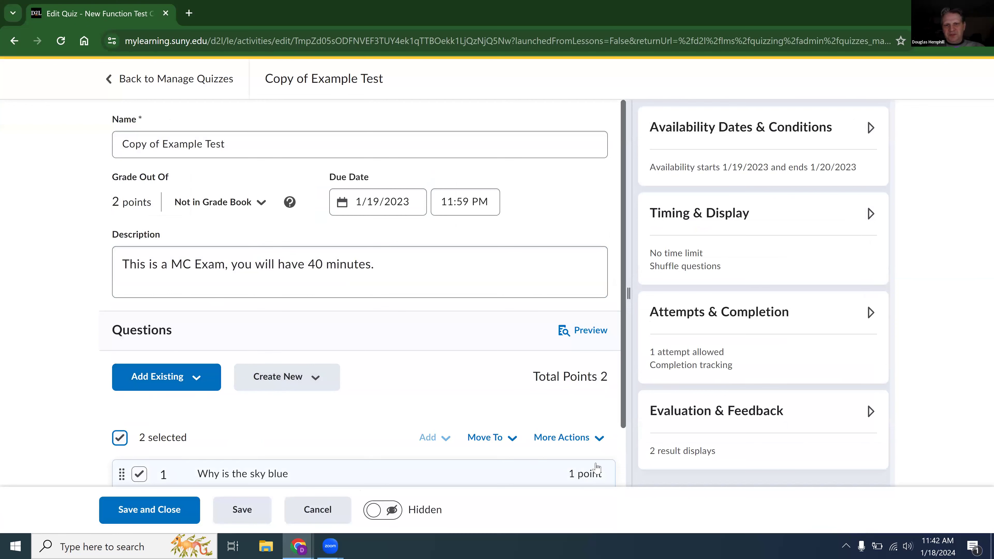
{"action": "left_click", "coordinate": [586, 446]}
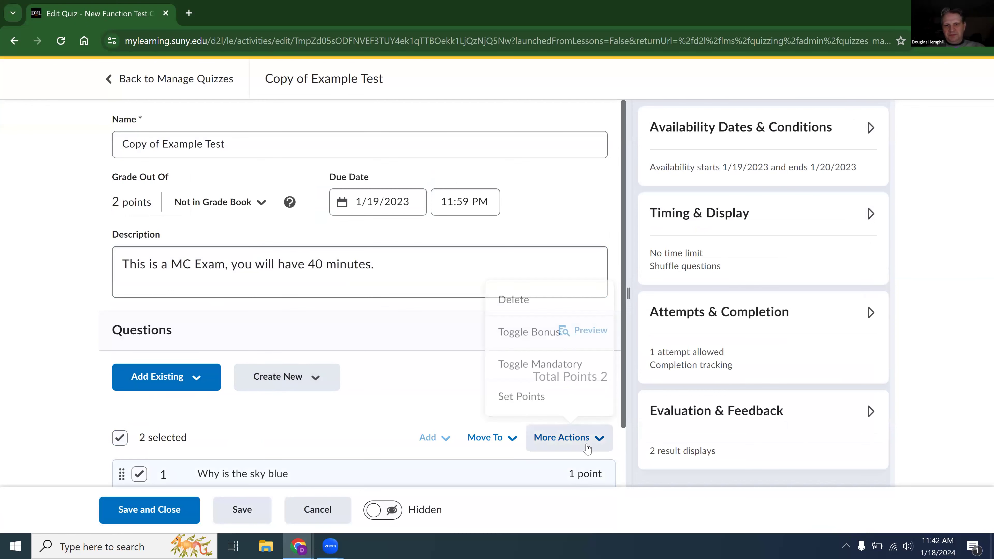
{"action": "left_click", "coordinate": [555, 312]}
{"action": "left_click", "coordinate": [416, 177]}
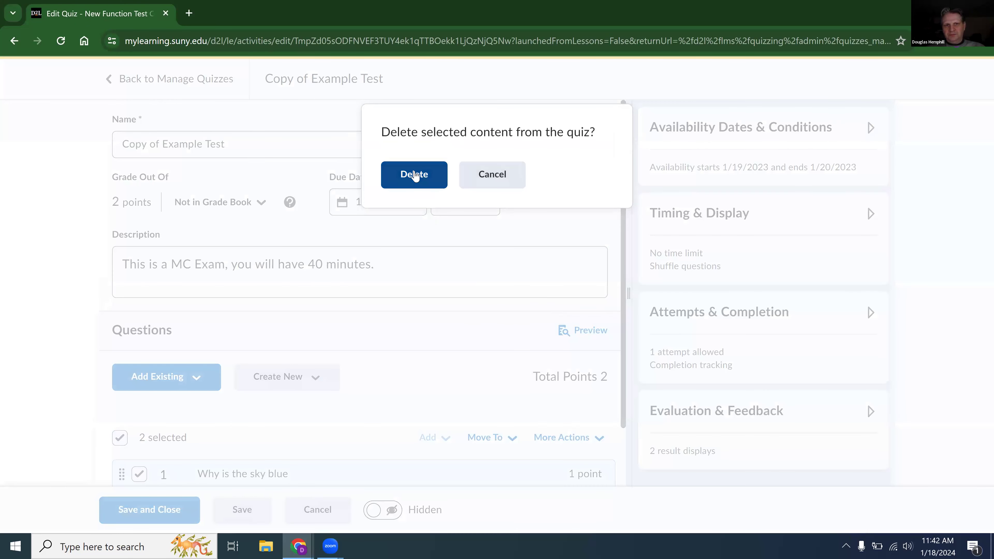
{"action": "left_click", "coordinate": [296, 269]}
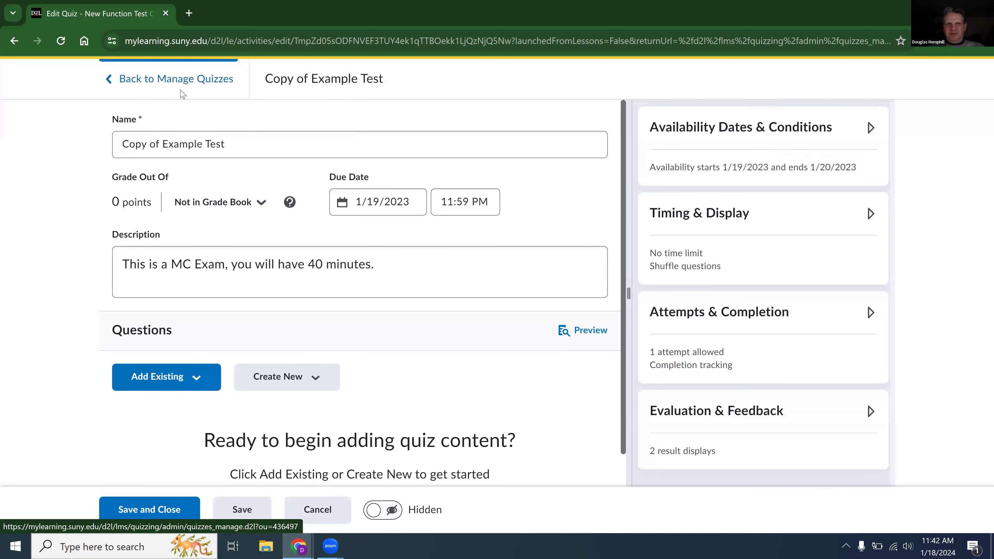
{"action": "left_click", "coordinate": [182, 94]}
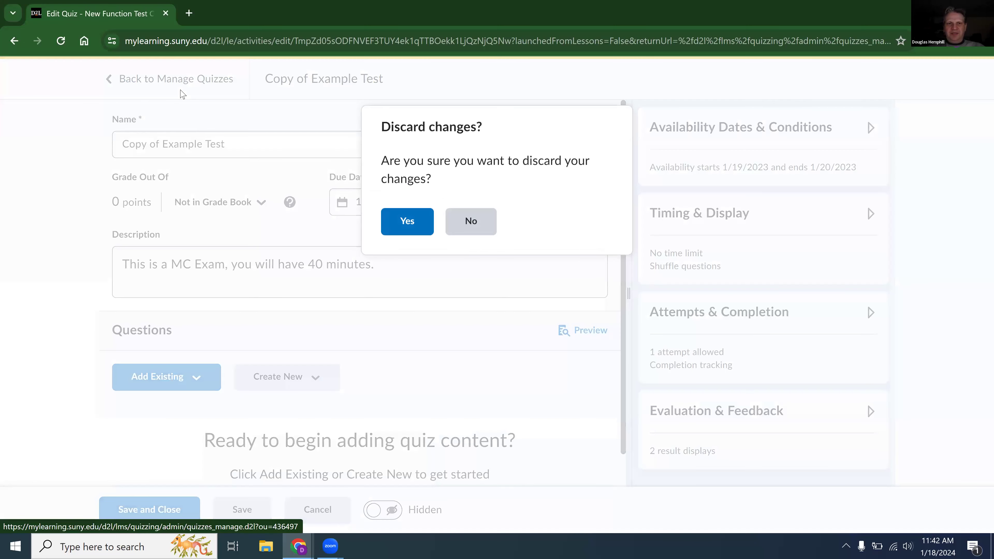
{"action": "left_click", "coordinate": [406, 221]}
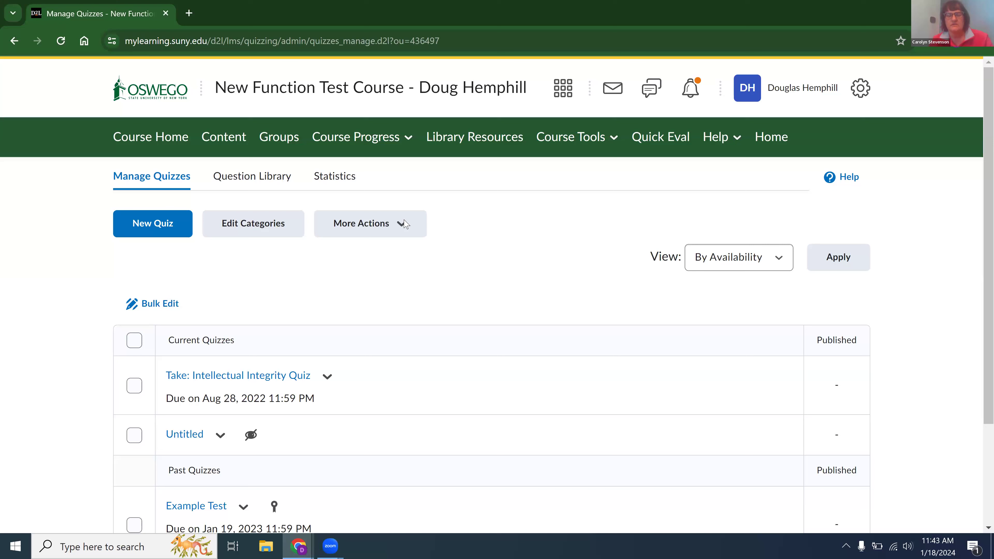
Open the Manage Dates tool from the course administration page.
{"action": "left_click", "coordinate": [586, 144]}
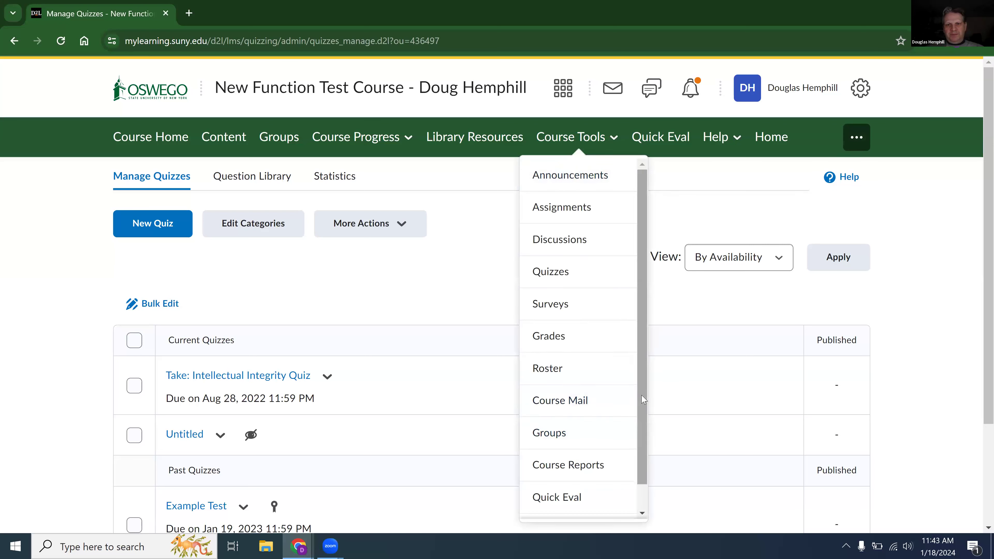
{"action": "scroll", "coordinate": [640, 428], "scroll_direction": "down", "scroll_amount": 1}
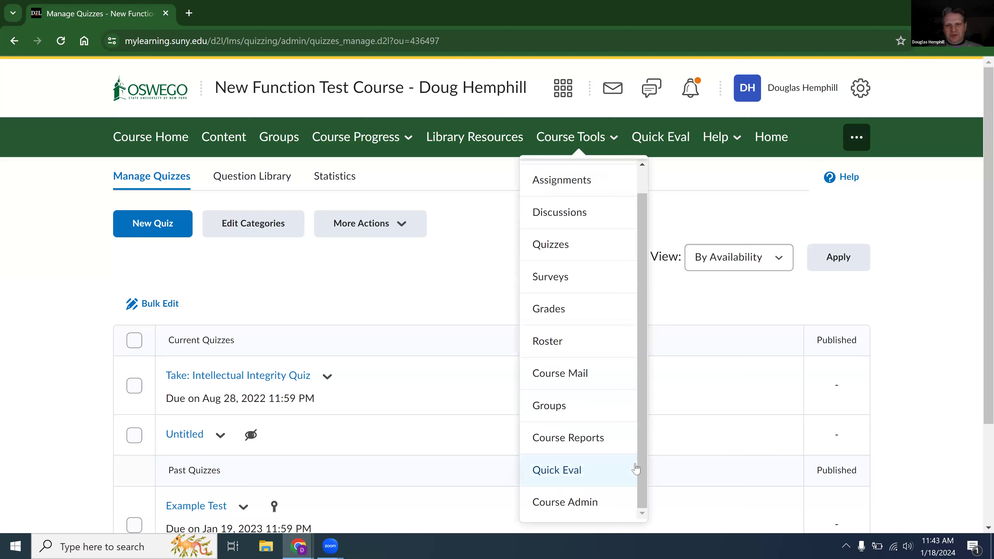
{"action": "left_click", "coordinate": [582, 497]}
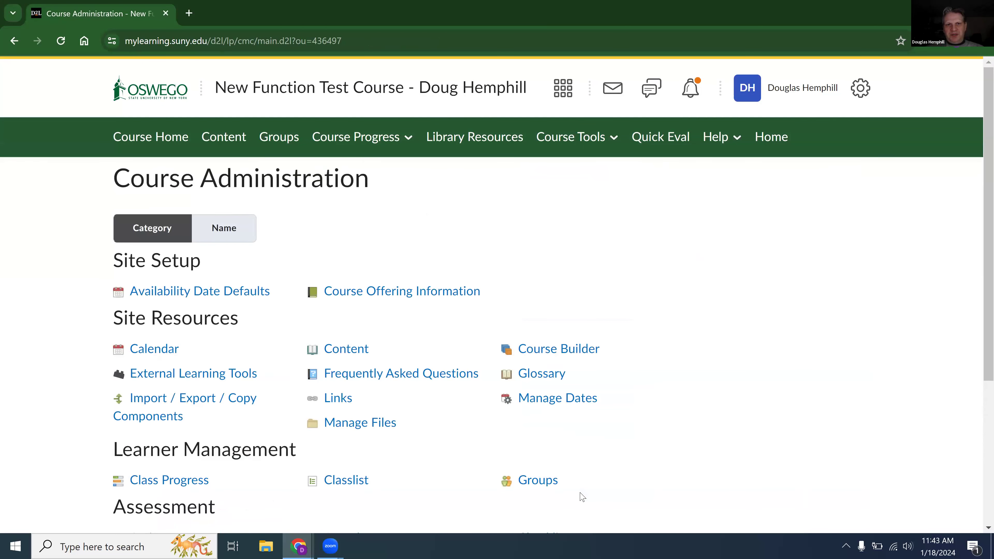
{"action": "left_click", "coordinate": [553, 407]}
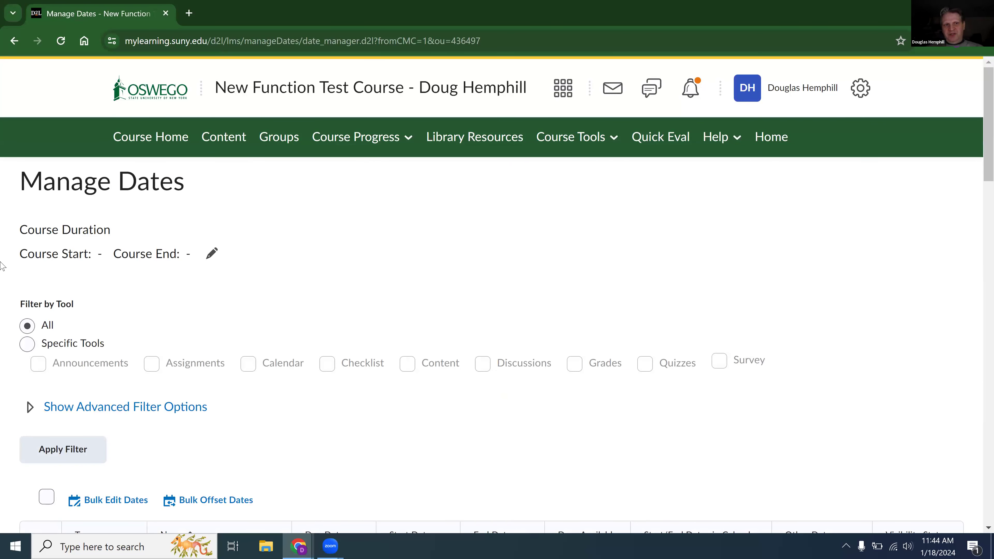
Filter the dates list by specific tools to show only Assignments.
{"action": "left_click", "coordinate": [31, 348]}
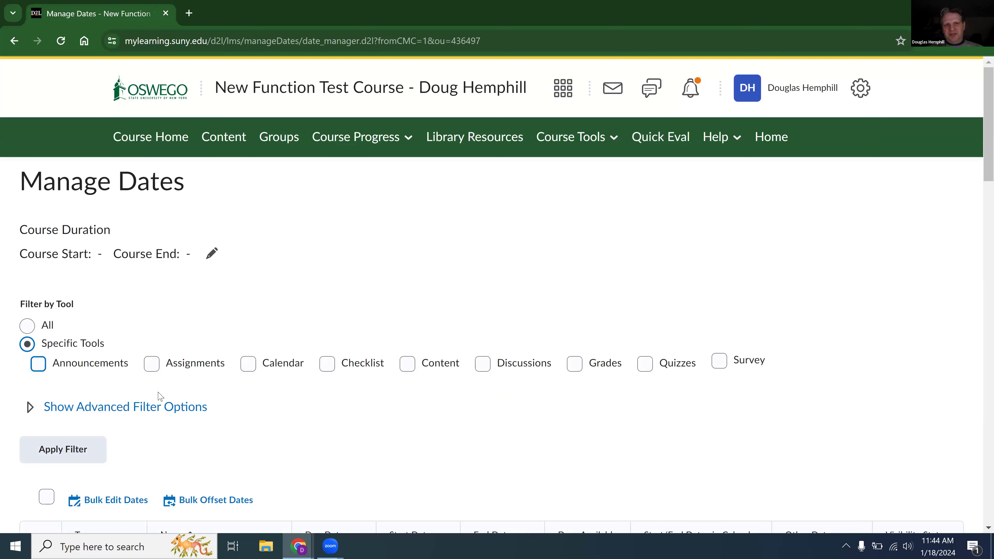
{"action": "left_click", "coordinate": [151, 366]}
{"action": "left_click", "coordinate": [55, 447]}
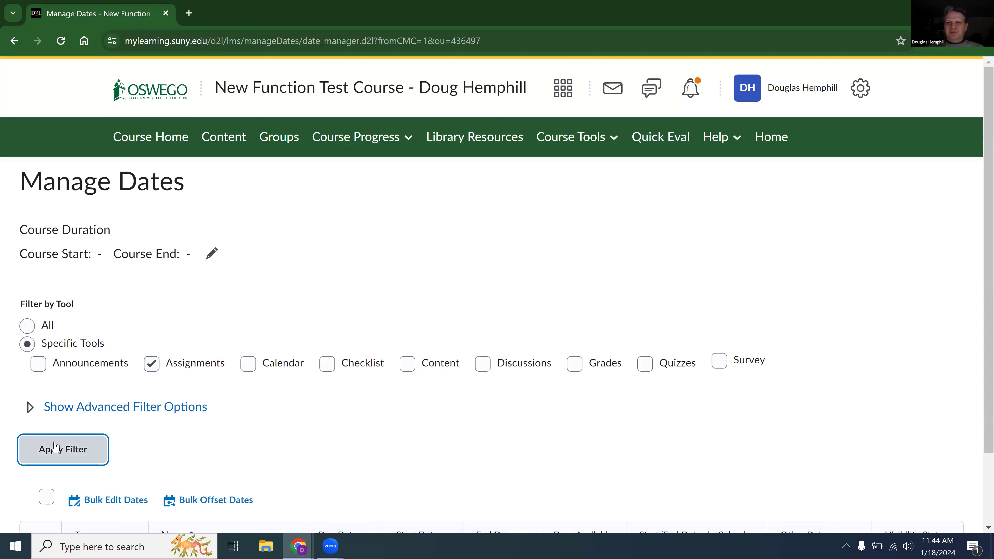
{"action": "scroll", "coordinate": [55, 447], "scroll_direction": "down", "scroll_amount": 1}
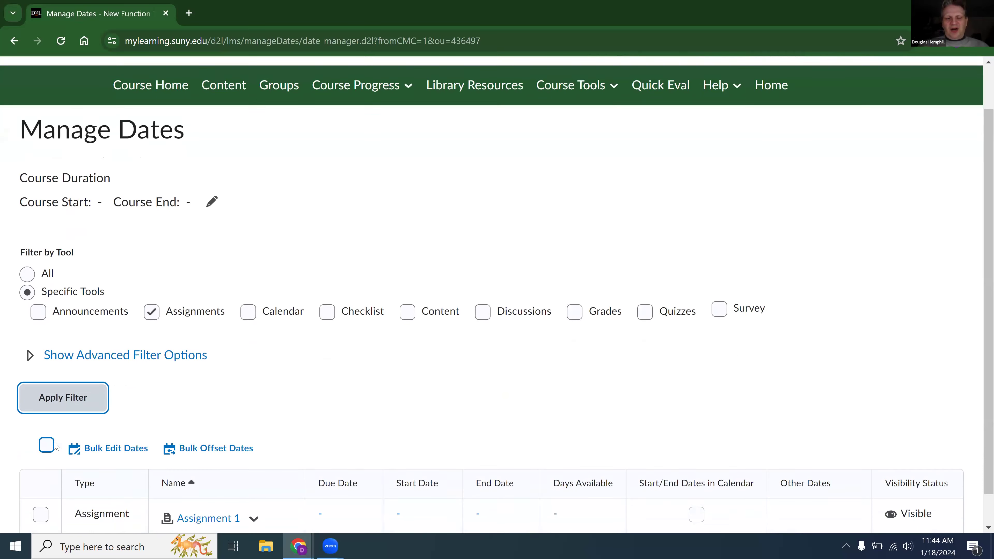
Filter the dates list to show only Discussions instead of Assignments.
{"action": "scroll", "coordinate": [55, 447], "scroll_direction": "down", "scroll_amount": 1}
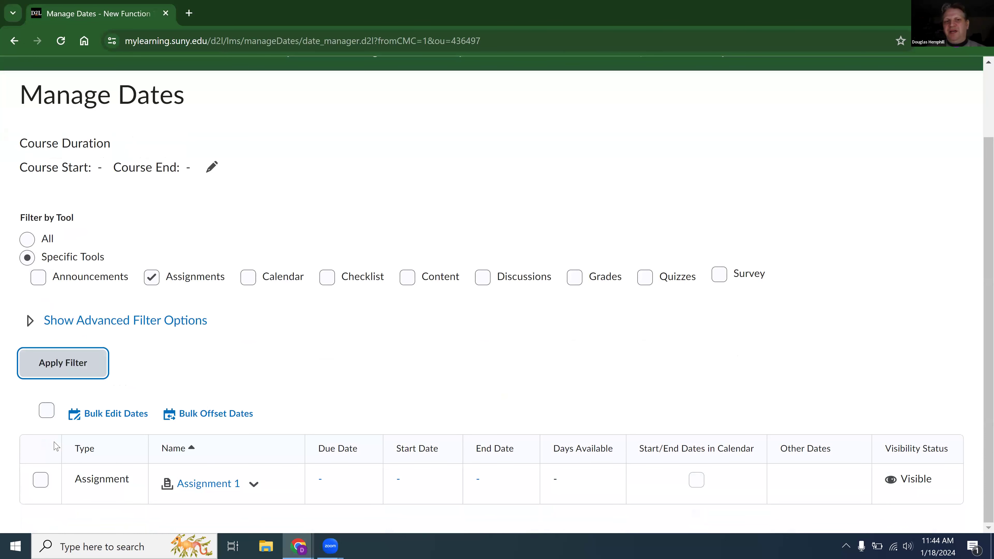
{"action": "left_click", "coordinate": [485, 281]}
{"action": "left_click", "coordinate": [152, 277]}
{"action": "left_click", "coordinate": [55, 372]}
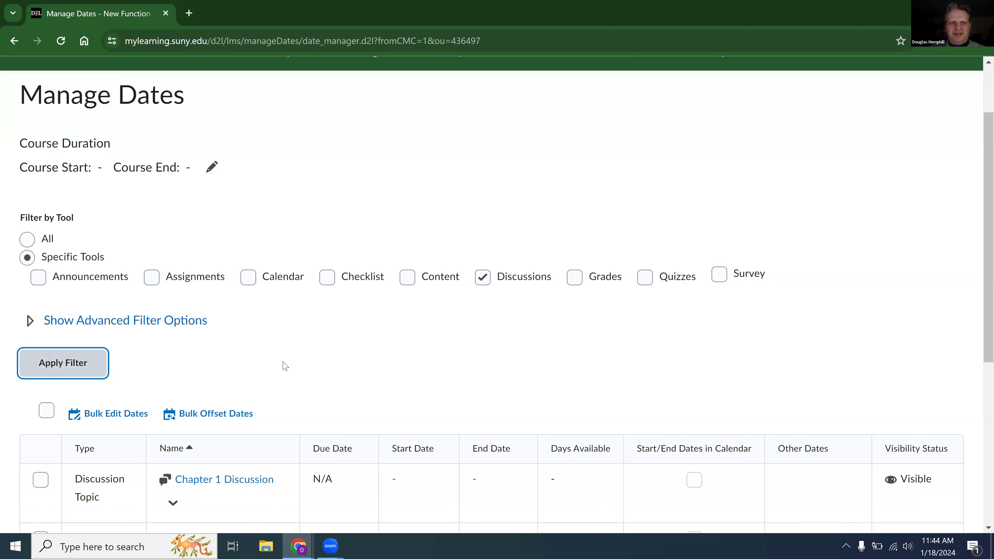
Give the Chapter 1 Discussion topic a start date of 1/18/2024 and an end date of 1/25/2024, and save.
{"action": "scroll", "coordinate": [285, 366], "scroll_direction": "down", "scroll_amount": 7}
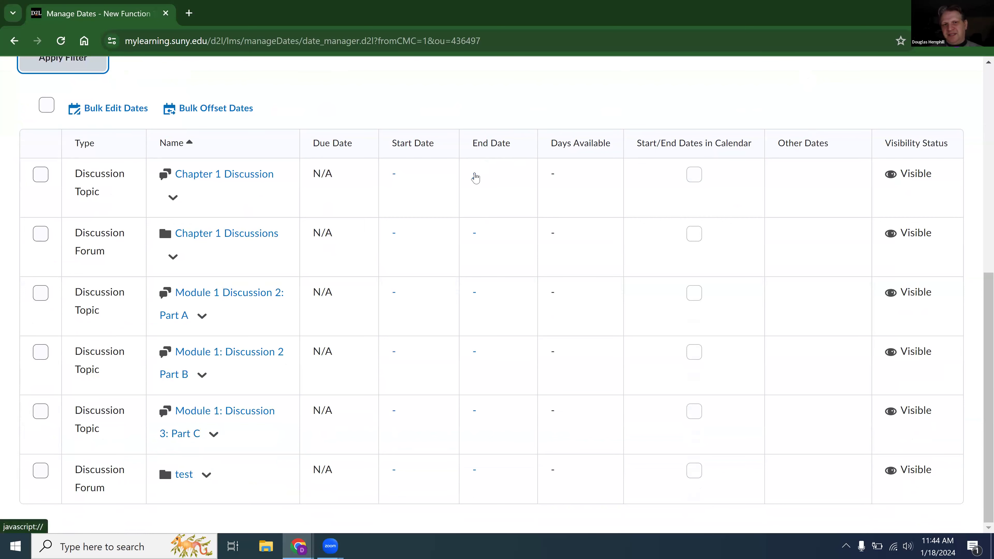
{"action": "left_click", "coordinate": [475, 174]}
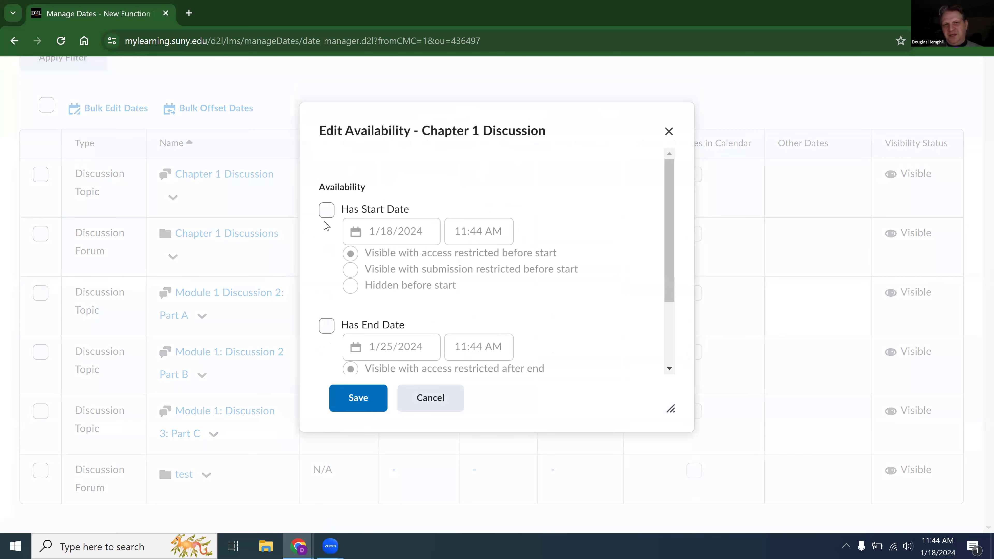
{"action": "left_click", "coordinate": [323, 214]}
{"action": "left_click", "coordinate": [327, 327]}
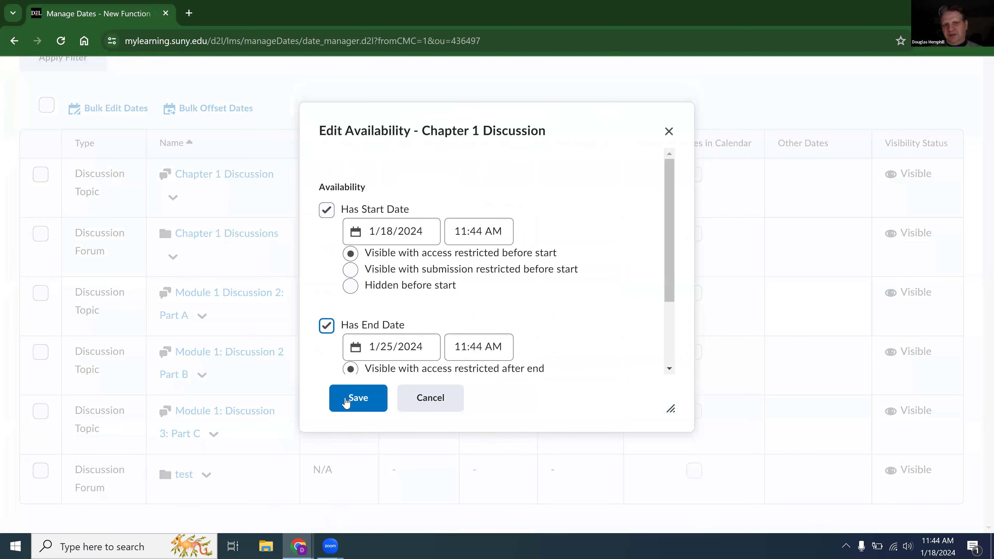
{"action": "left_click", "coordinate": [352, 406]}
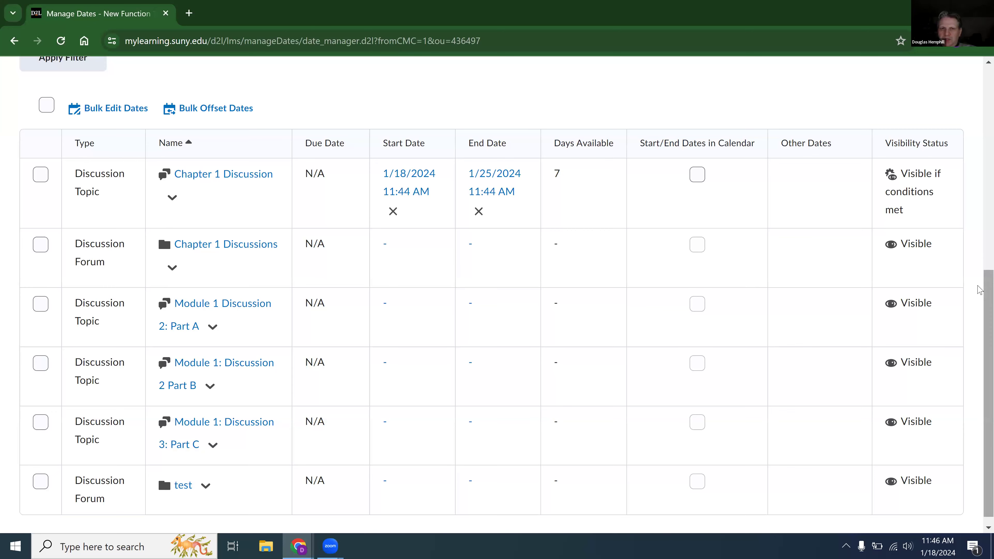
Open the Module 1 Demo (1/20-1/27) module in the course content.
{"action": "left_click_drag", "start_coordinate": [979, 281], "coordinate": [952, 173]}
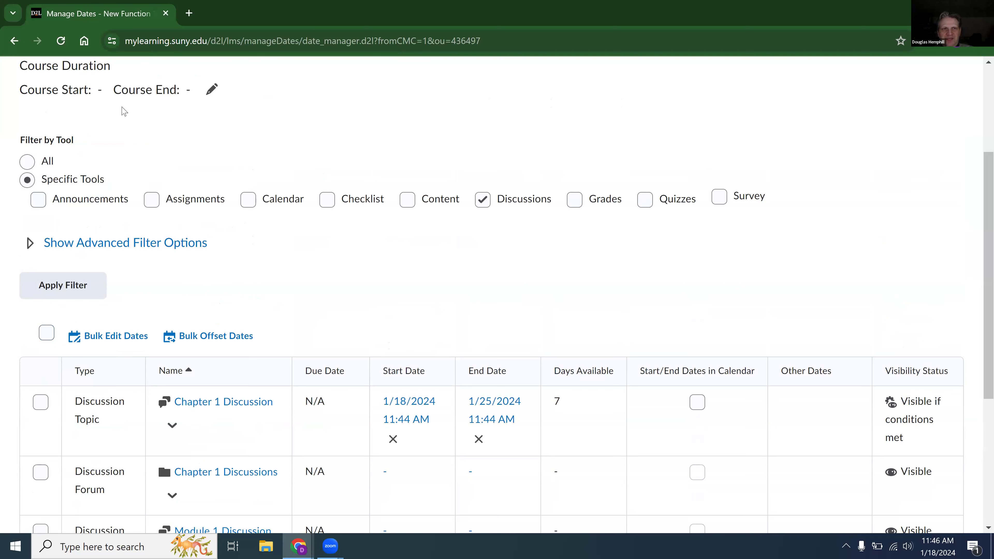
{"action": "scroll", "coordinate": [124, 112], "scroll_direction": "up", "scroll_amount": 4}
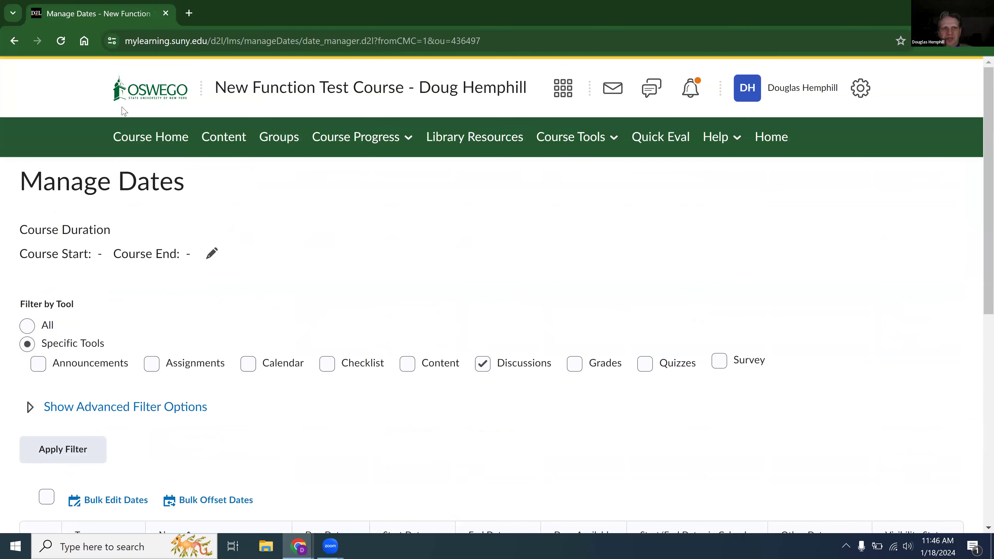
{"action": "left_click", "coordinate": [237, 139]}
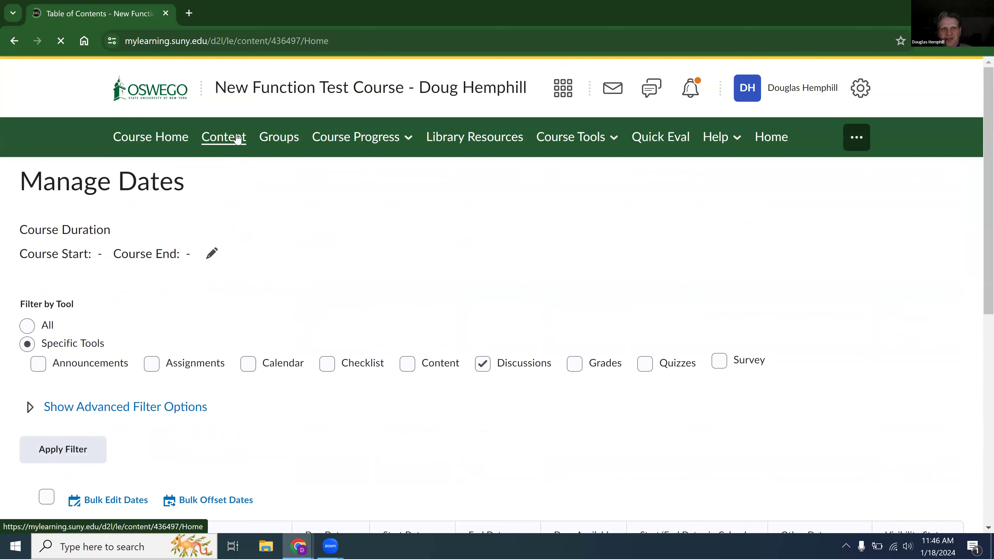
{"action": "scroll", "coordinate": [238, 139], "scroll_direction": "down", "scroll_amount": 1}
{"action": "scroll", "coordinate": [237, 139], "scroll_direction": "down", "scroll_amount": 1}
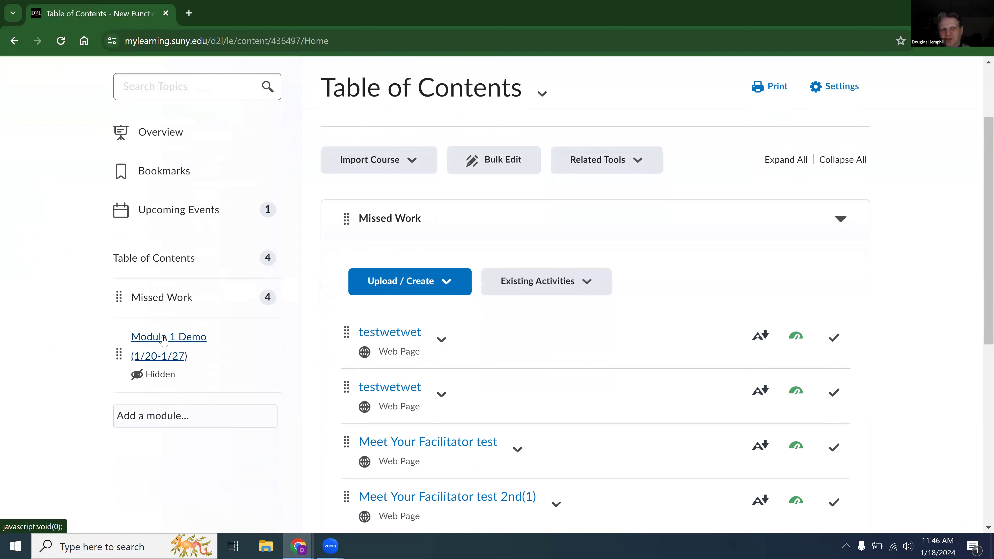
{"action": "left_click", "coordinate": [164, 337]}
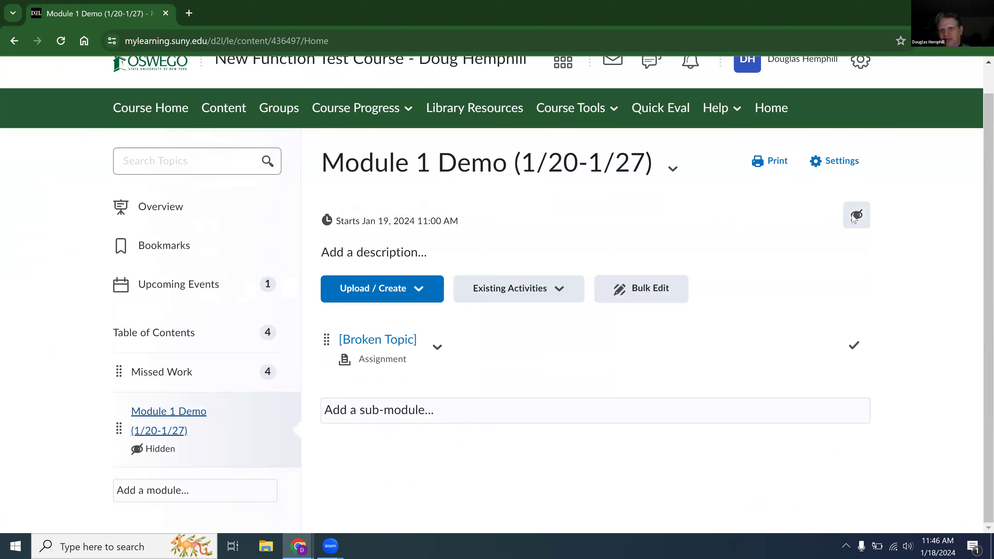
Make the Module 1 Demo (1/20-1/27) module visible and set it back to hidden.
{"action": "left_click", "coordinate": [848, 218]}
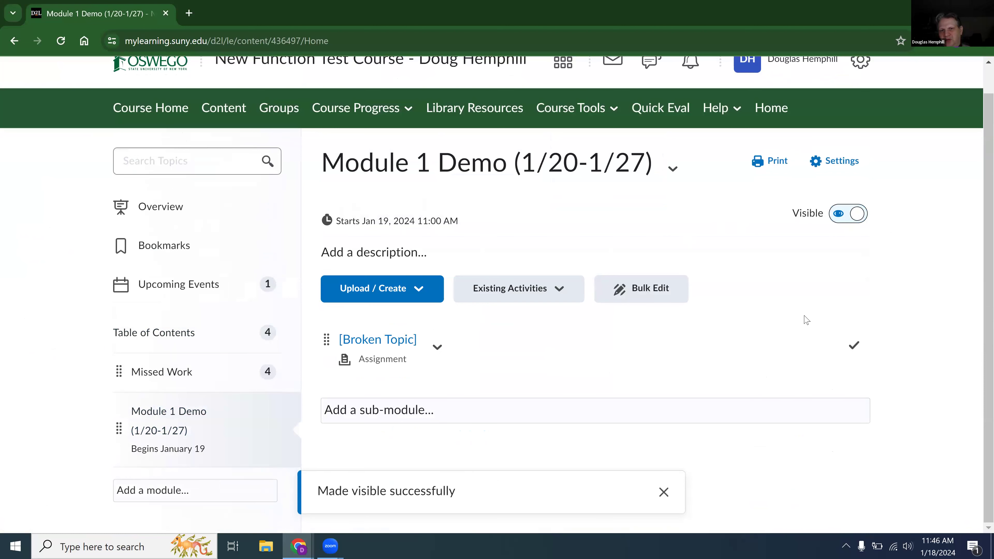
{"action": "left_click", "coordinate": [664, 492]}
{"action": "left_click", "coordinate": [855, 214]}
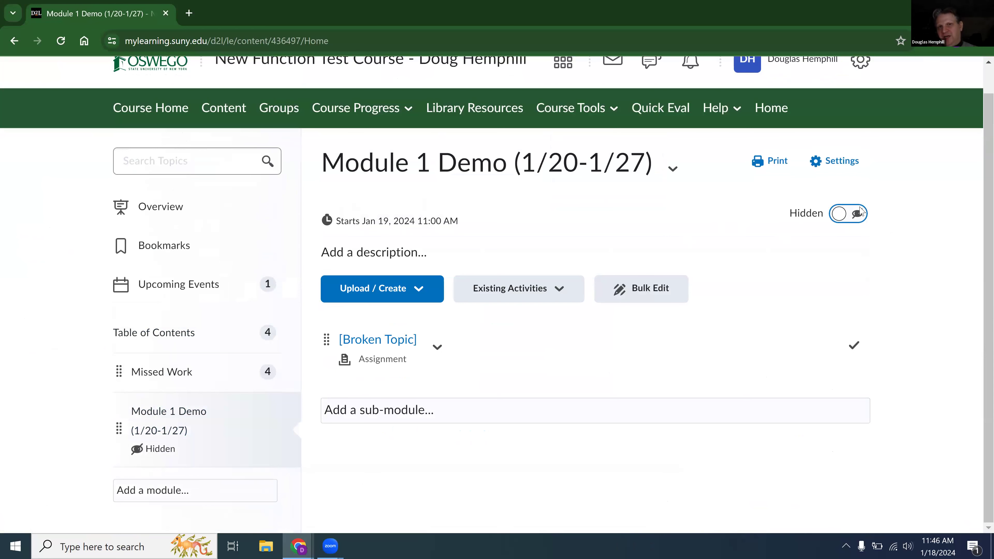
Return to the Manage Dates tool through the course administration page.
{"action": "scroll", "coordinate": [627, 80], "scroll_direction": "up", "scroll_amount": 1}
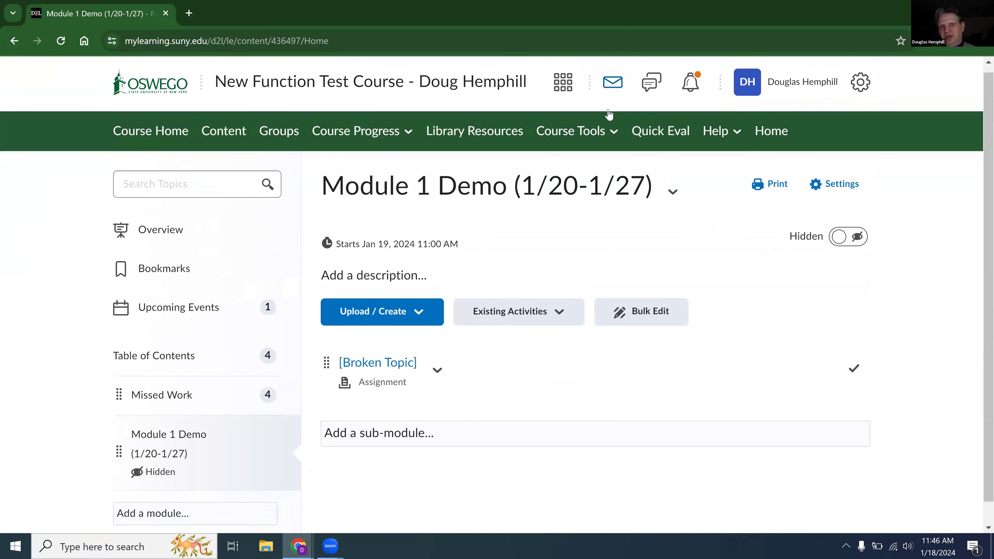
{"action": "left_click", "coordinate": [593, 141]}
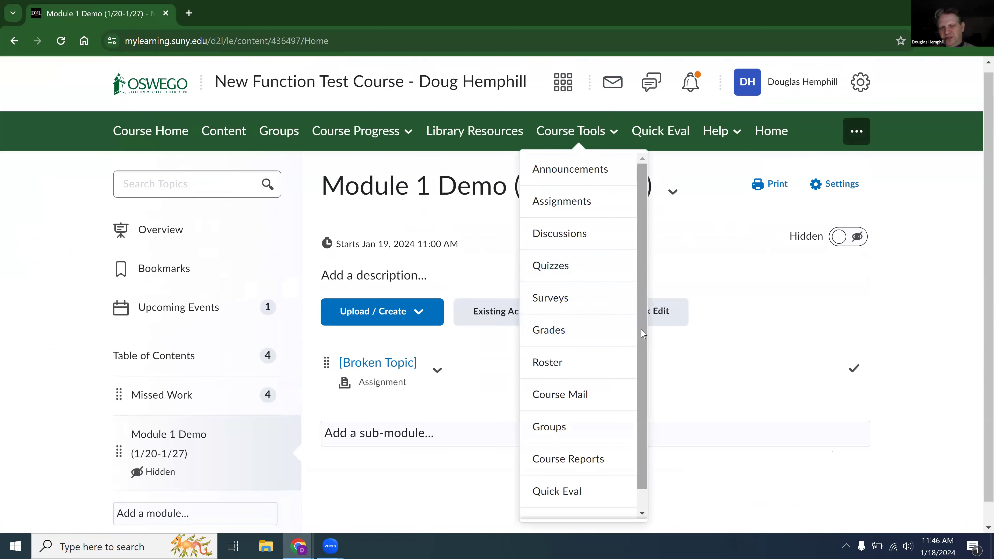
{"action": "scroll", "coordinate": [642, 333], "scroll_direction": "down", "scroll_amount": 1}
{"action": "left_click", "coordinate": [571, 498]}
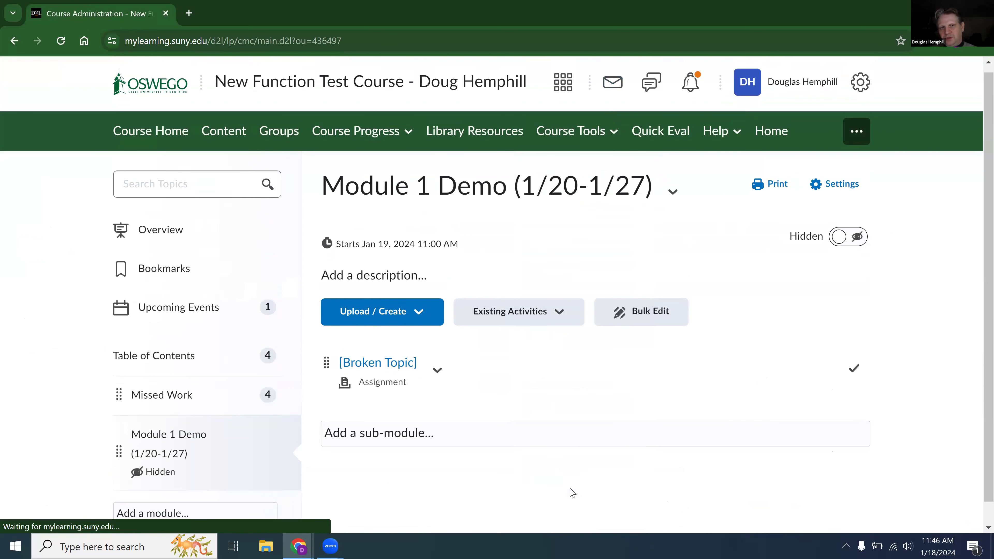
{"action": "left_click", "coordinate": [559, 398]}
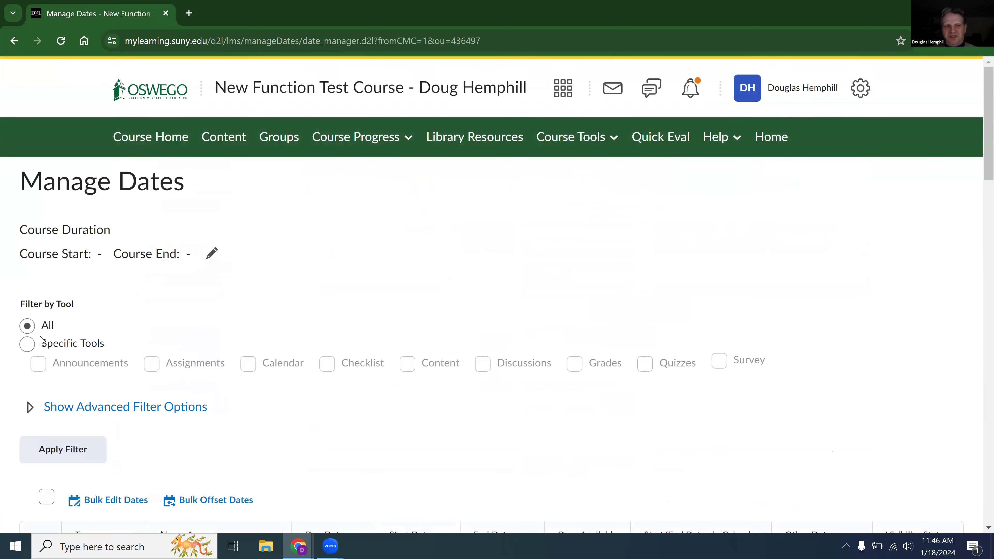
Apply the dates filter for all tools.
{"action": "left_click", "coordinate": [30, 347]}
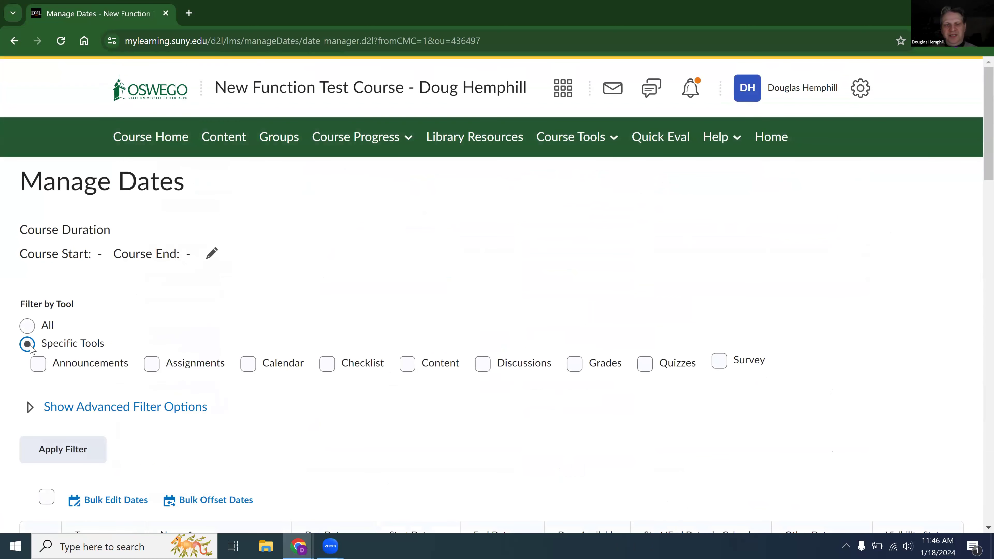
{"action": "left_click", "coordinate": [22, 328]}
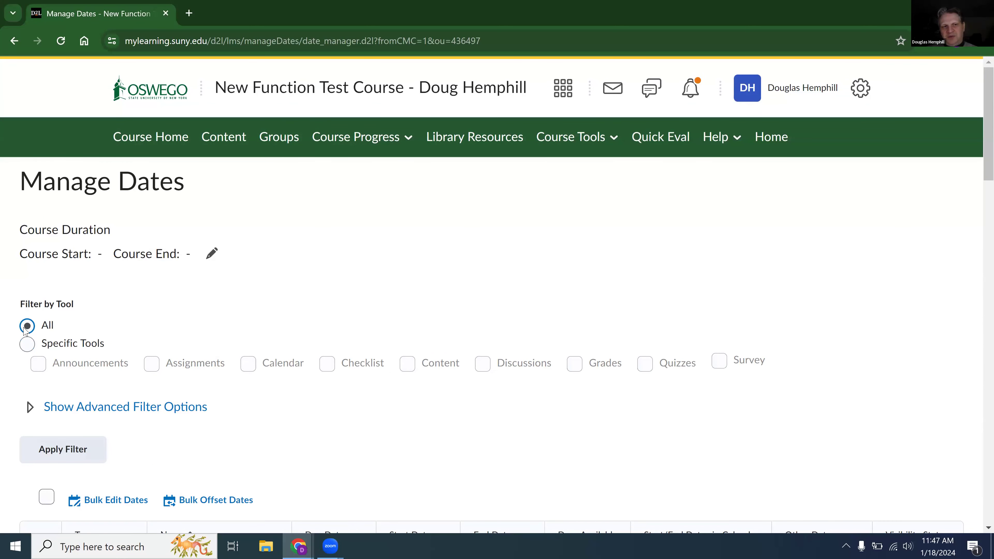
{"action": "scroll", "coordinate": [198, 304], "scroll_direction": "down", "scroll_amount": 1}
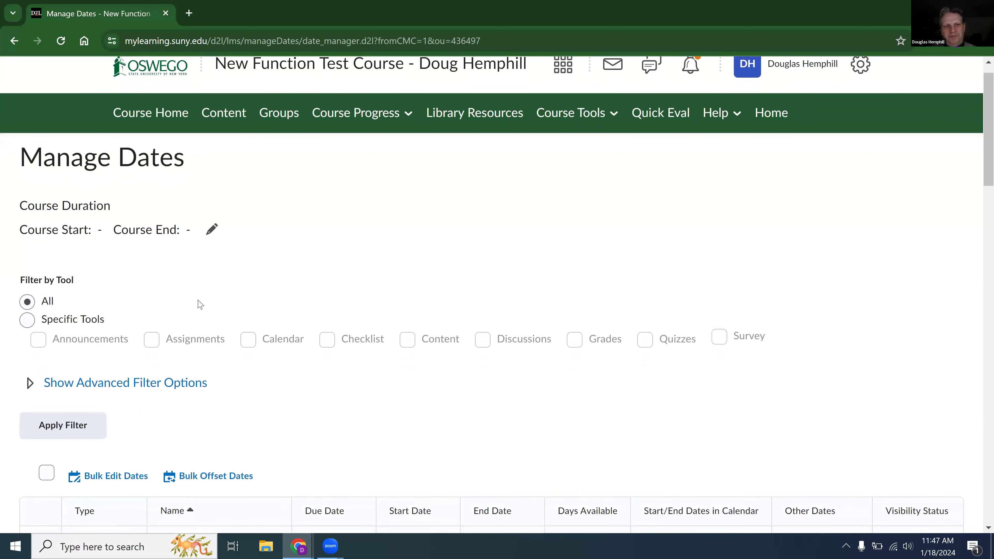
{"action": "scroll", "coordinate": [198, 305], "scroll_direction": "down", "scroll_amount": 4}
{"action": "left_click", "coordinate": [76, 274]}
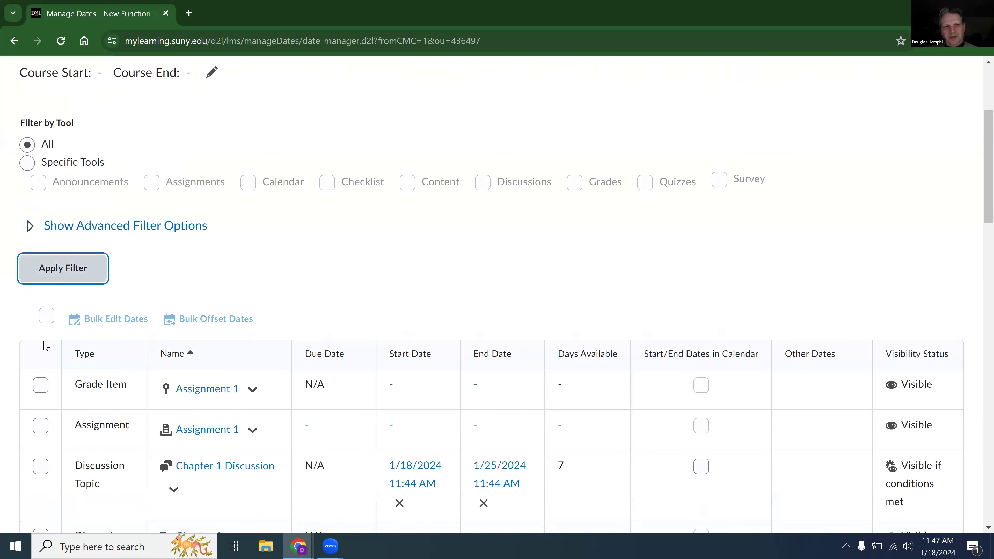
Select all listed items and bulk-edit their availability with start date 1/18/2027 and end date 1/18/2028.
{"action": "left_click", "coordinate": [47, 316]}
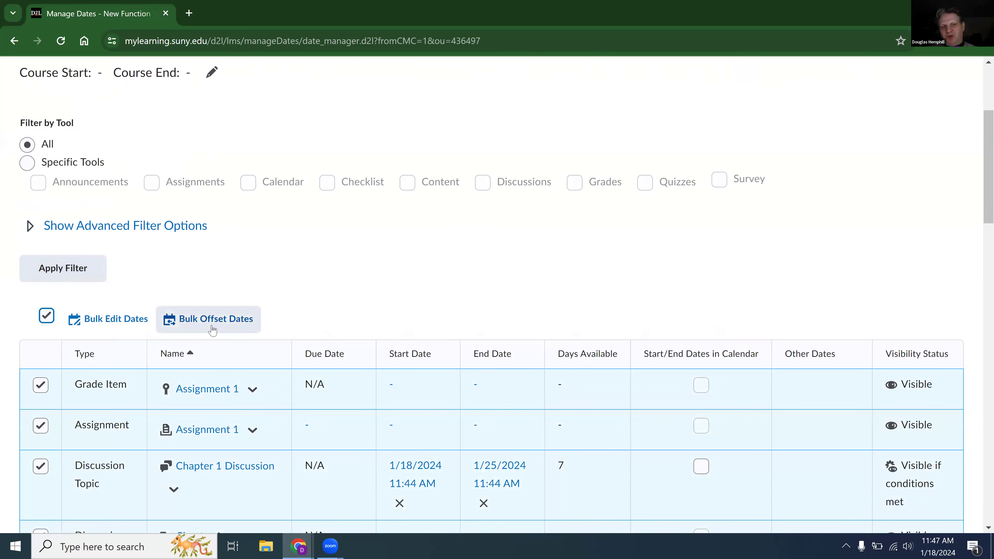
{"action": "right_click", "coordinate": [117, 329]}
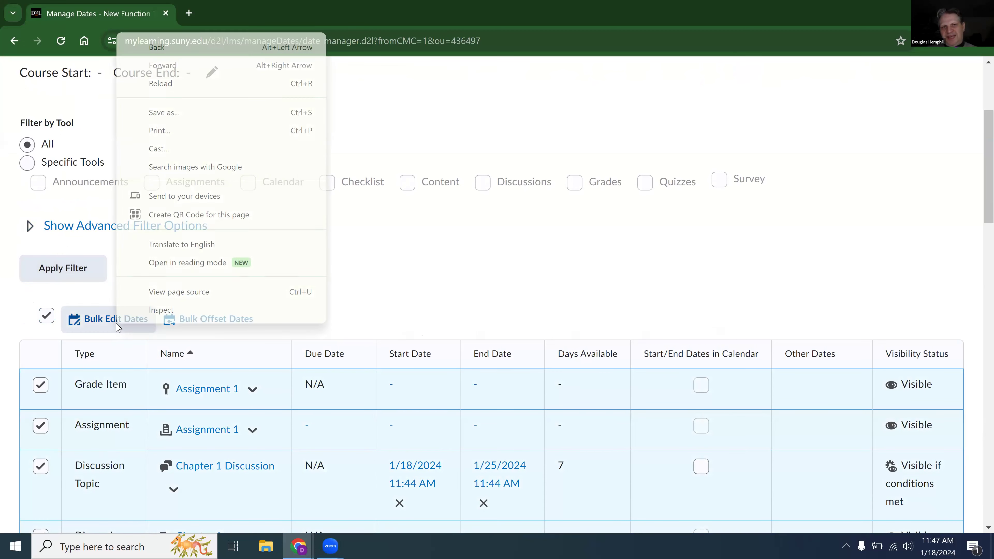
{"action": "left_click", "coordinate": [91, 322]}
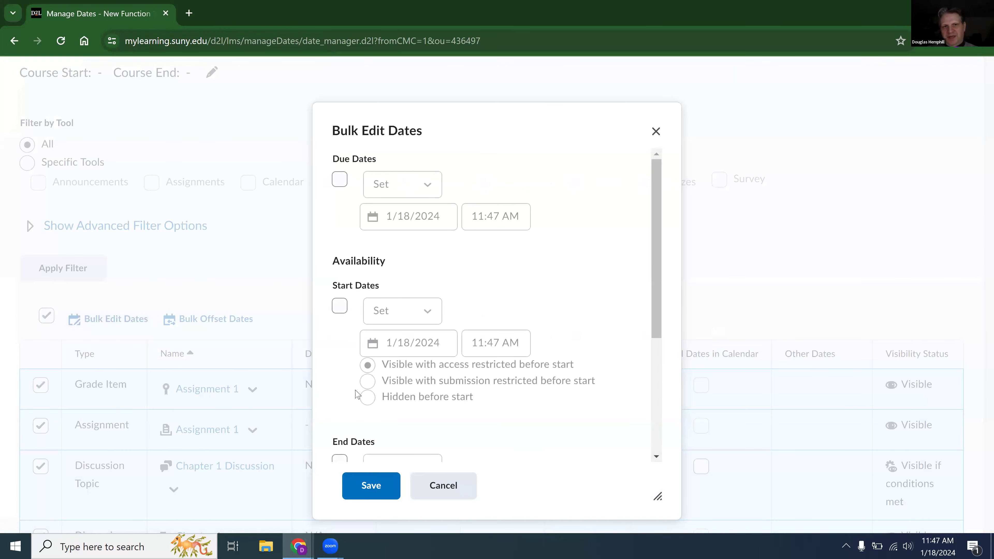
{"action": "left_click", "coordinate": [340, 306]}
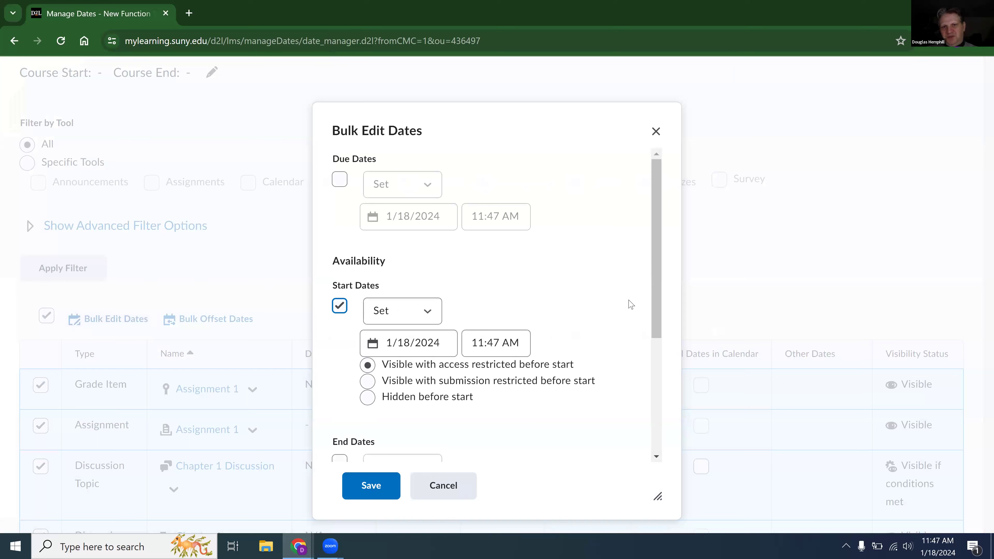
{"action": "left_click_drag", "start_coordinate": [657, 295], "coordinate": [656, 329]}
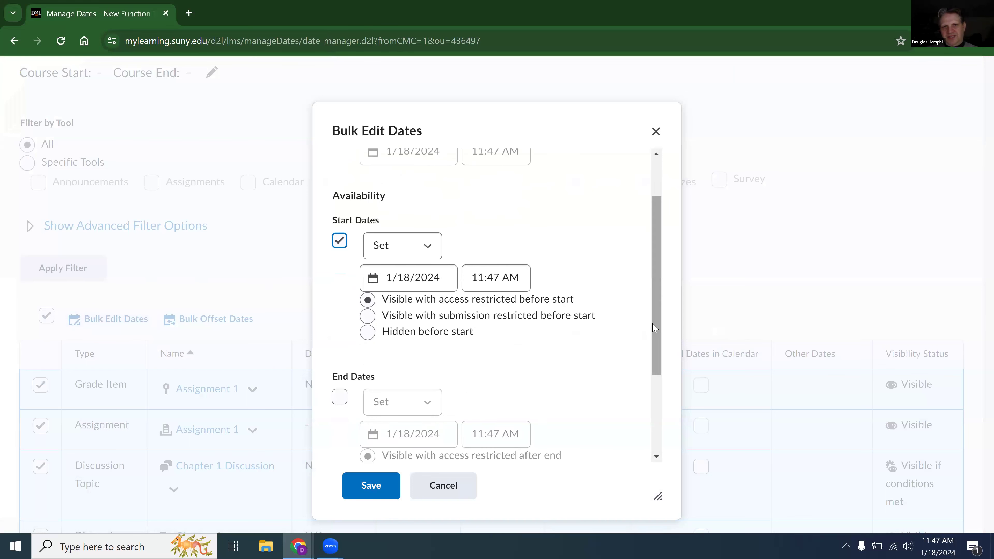
{"action": "left_click", "coordinate": [453, 280]}
{"action": "key", "text": "BackSpace"}
{"action": "type", "text": "7"}
{"action": "left_click", "coordinate": [340, 397]}
{"action": "left_click", "coordinate": [452, 440]}
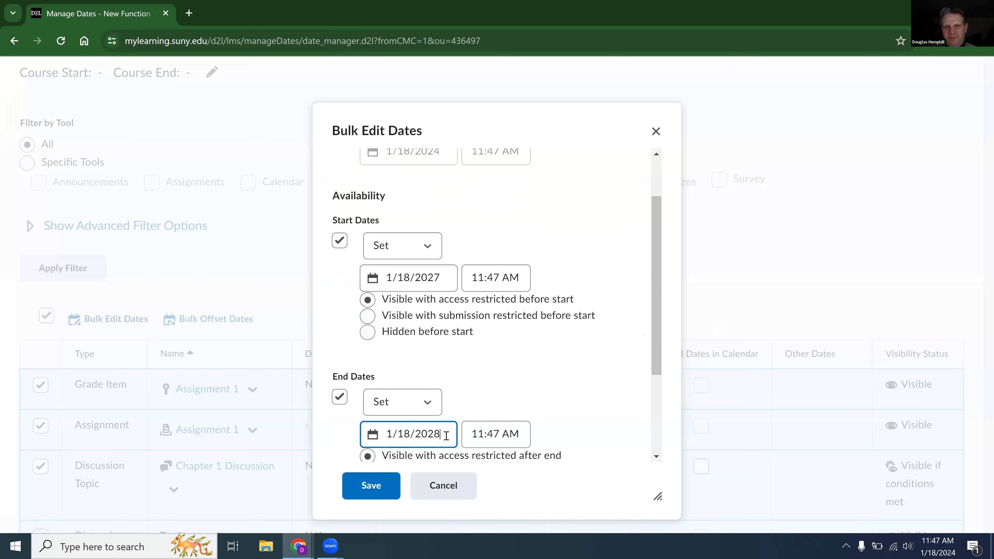
Set the selected items to hidden before start and hidden after end, and try to save the bulk edit.
{"action": "left_click_drag", "start_coordinate": [655, 263], "coordinate": [653, 301]}
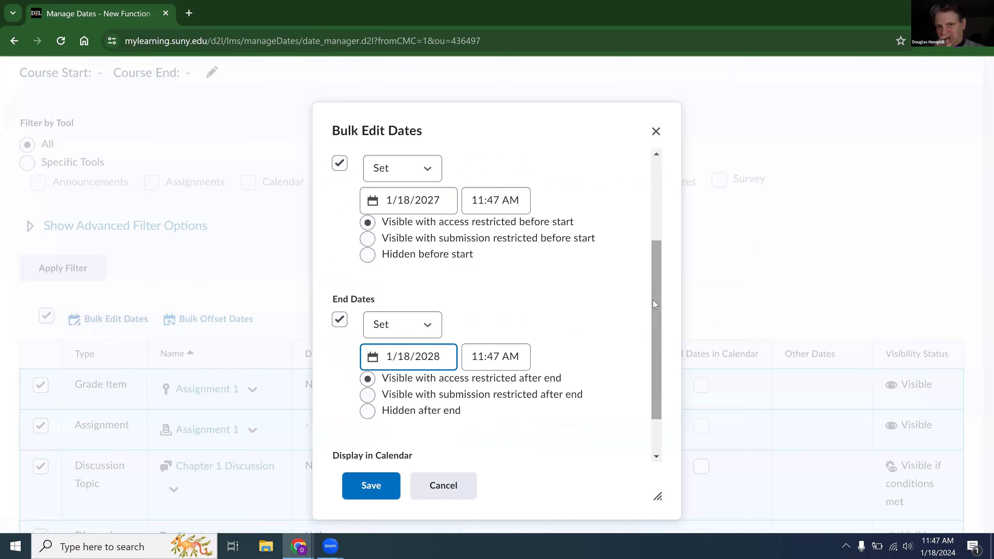
{"action": "left_click", "coordinate": [368, 255]}
{"action": "left_click", "coordinate": [369, 413]}
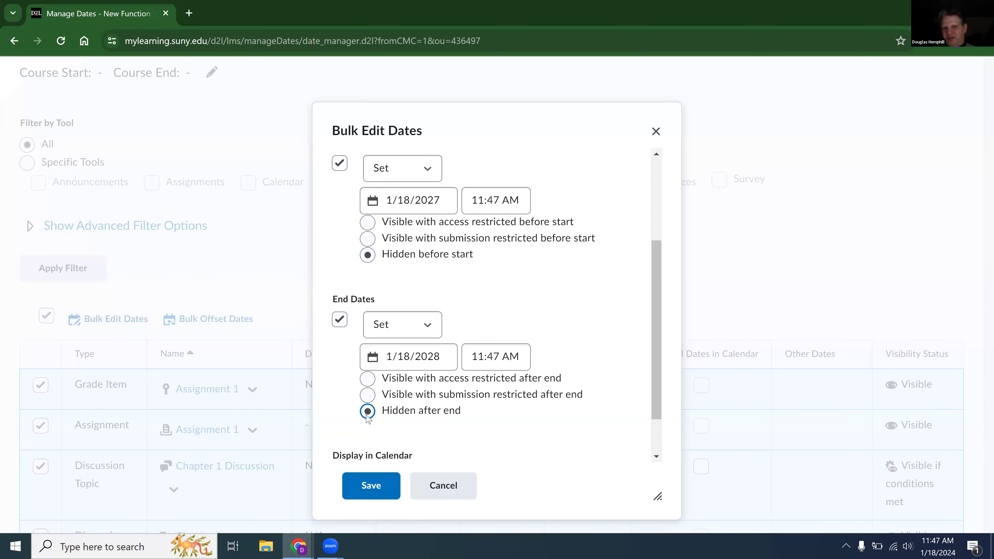
{"action": "left_click", "coordinate": [370, 496]}
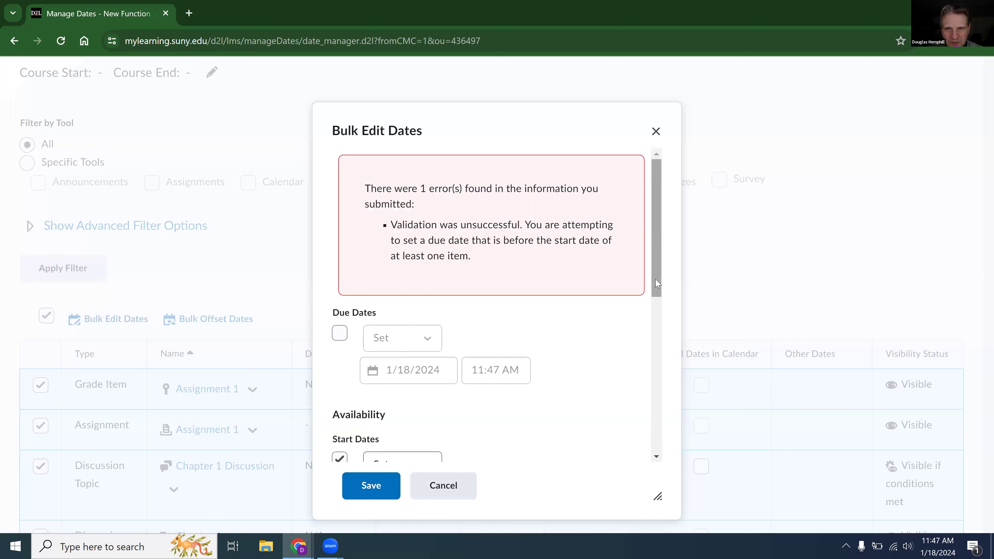
Include due dates in the bulk edit with the Remove option, and save the changes to all selected items.
{"action": "left_click_drag", "start_coordinate": [659, 284], "coordinate": [628, 292]}
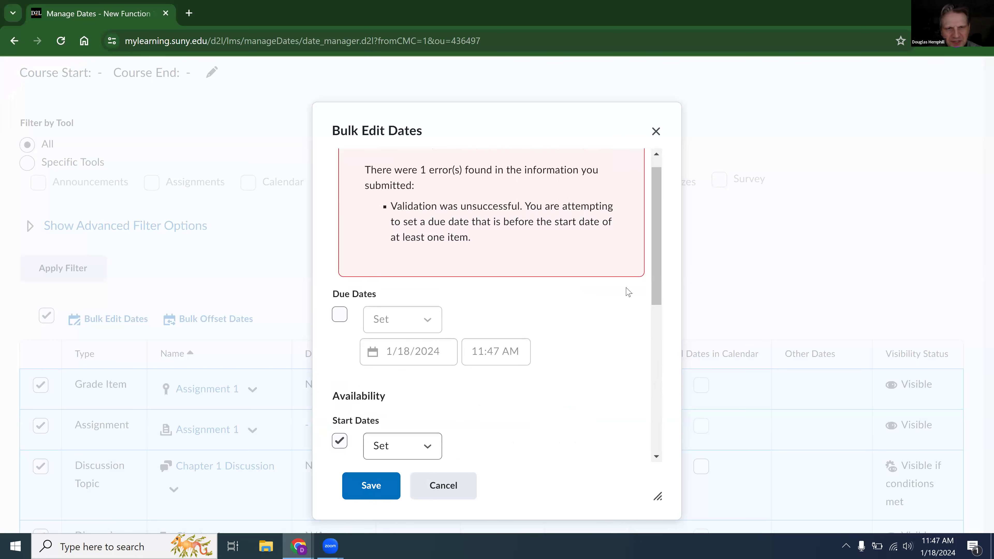
{"action": "left_click", "coordinate": [343, 315]}
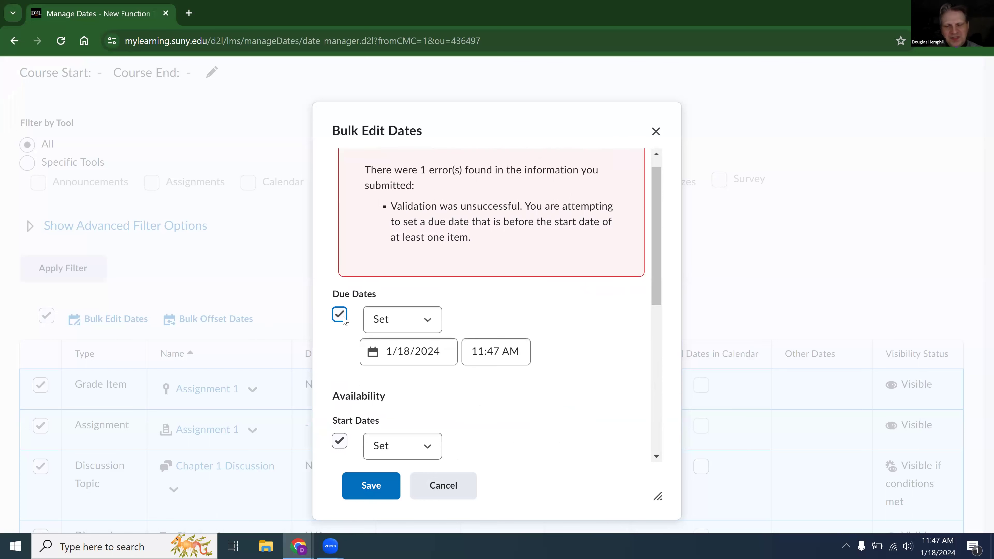
{"action": "left_click", "coordinate": [450, 356]}
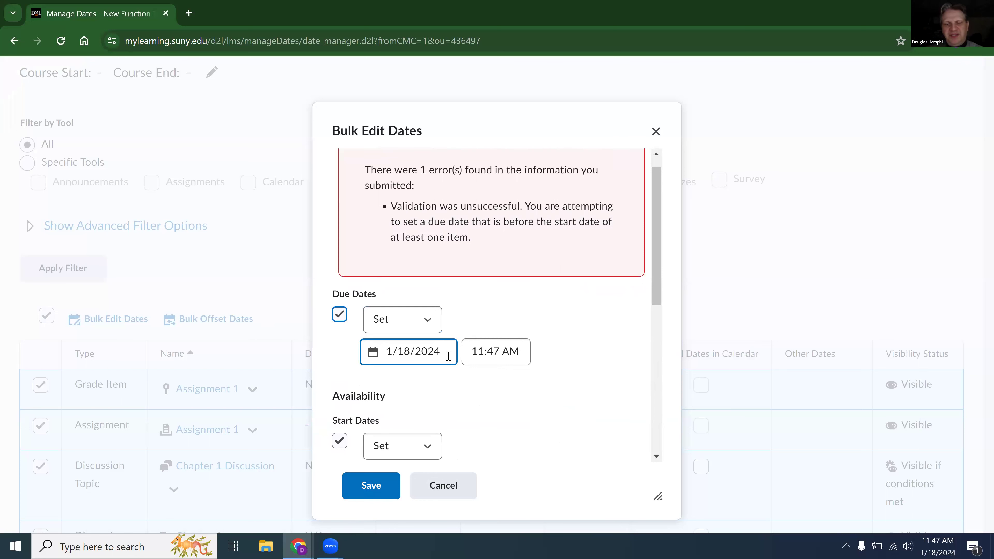
{"action": "left_click", "coordinate": [405, 320]}
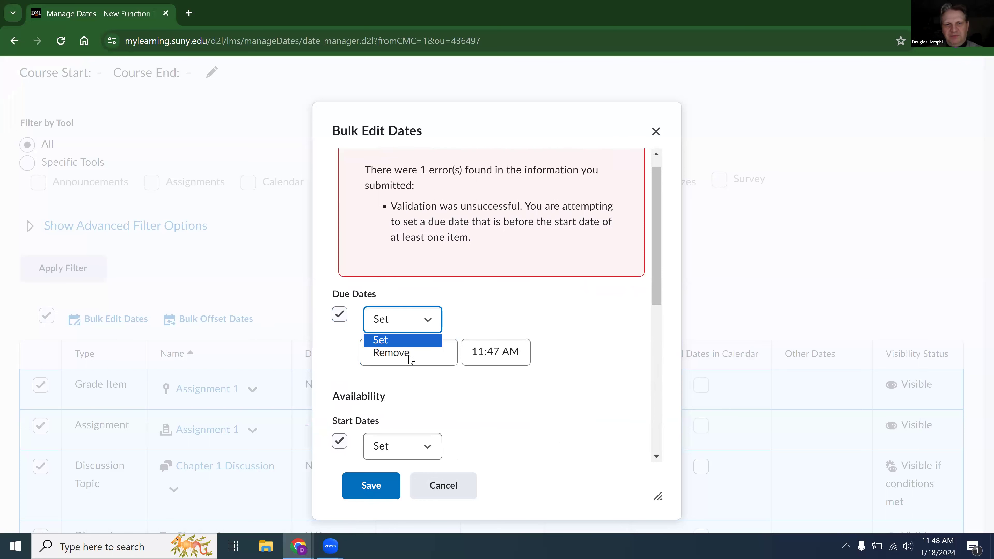
{"action": "left_click", "coordinate": [410, 355]}
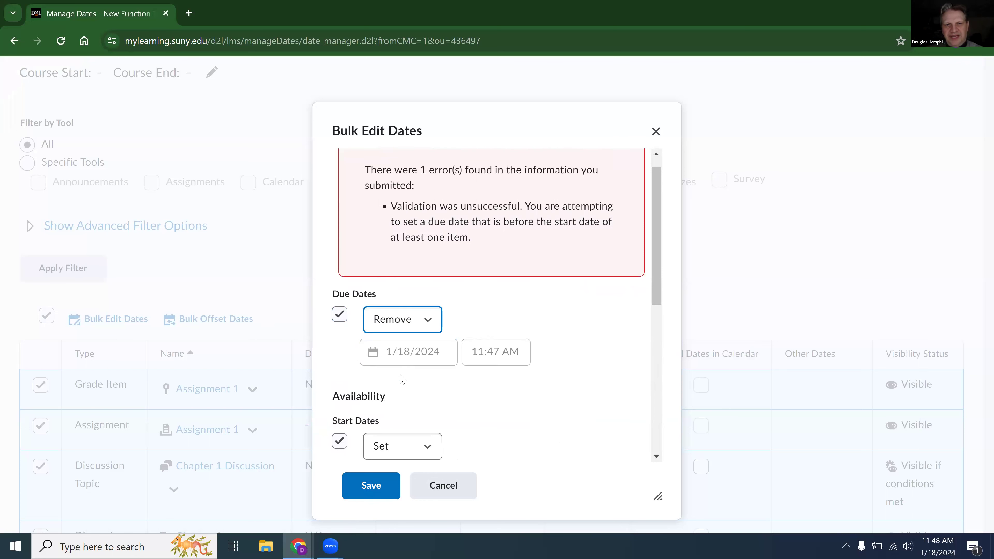
{"action": "left_click", "coordinate": [368, 486]}
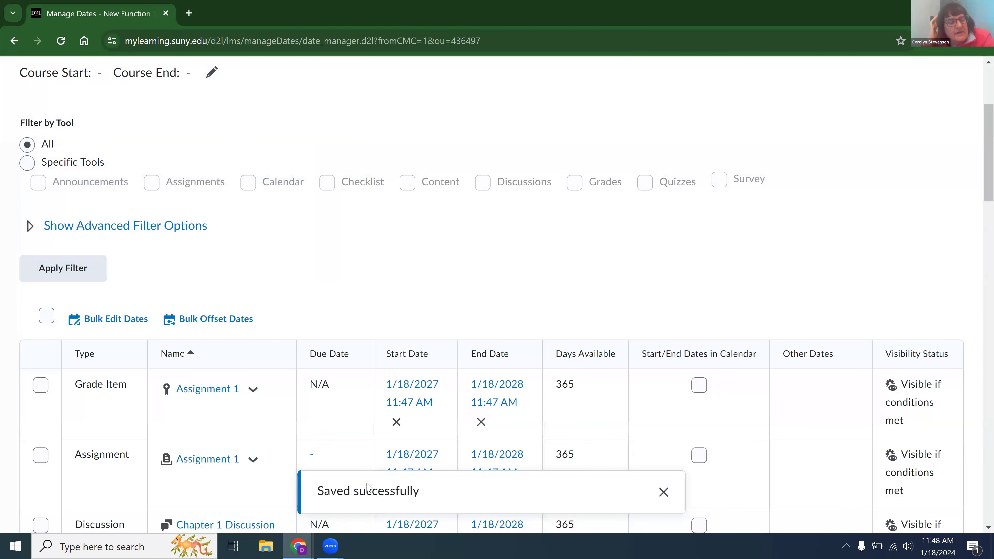
Open the Missed Work module in the course content.
{"action": "scroll", "coordinate": [364, 482], "scroll_direction": "up", "scroll_amount": 4}
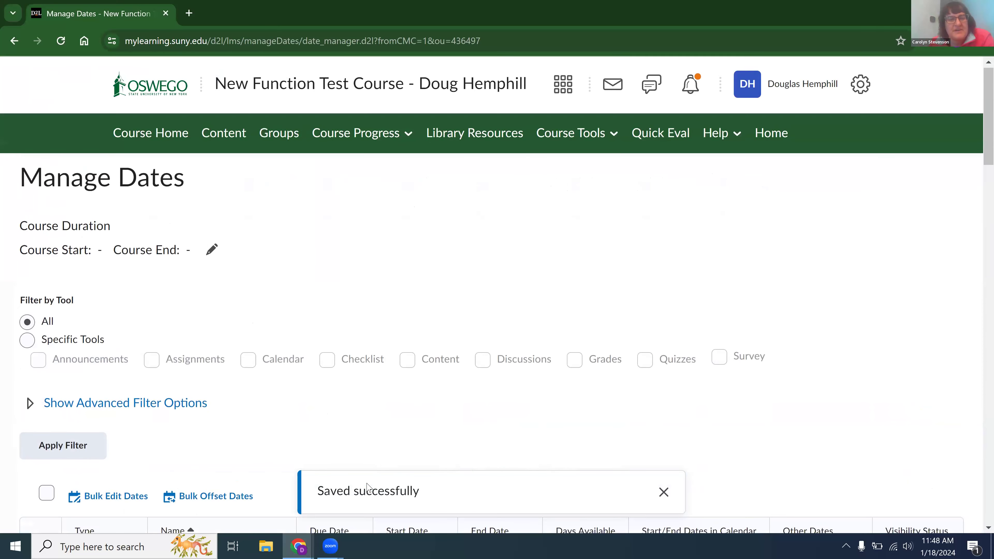
{"action": "left_click", "coordinate": [218, 145]}
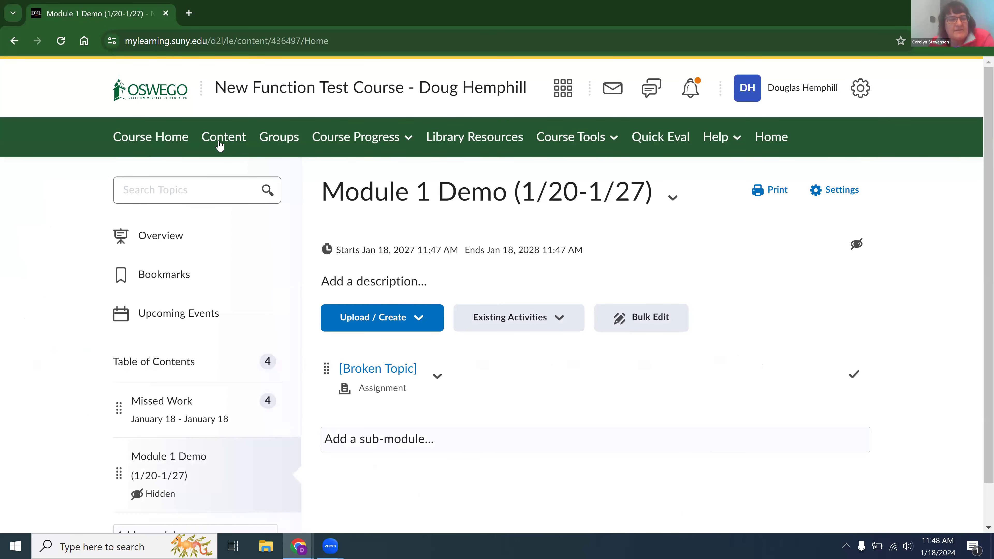
{"action": "scroll", "coordinate": [221, 146], "scroll_direction": "down", "scroll_amount": 1}
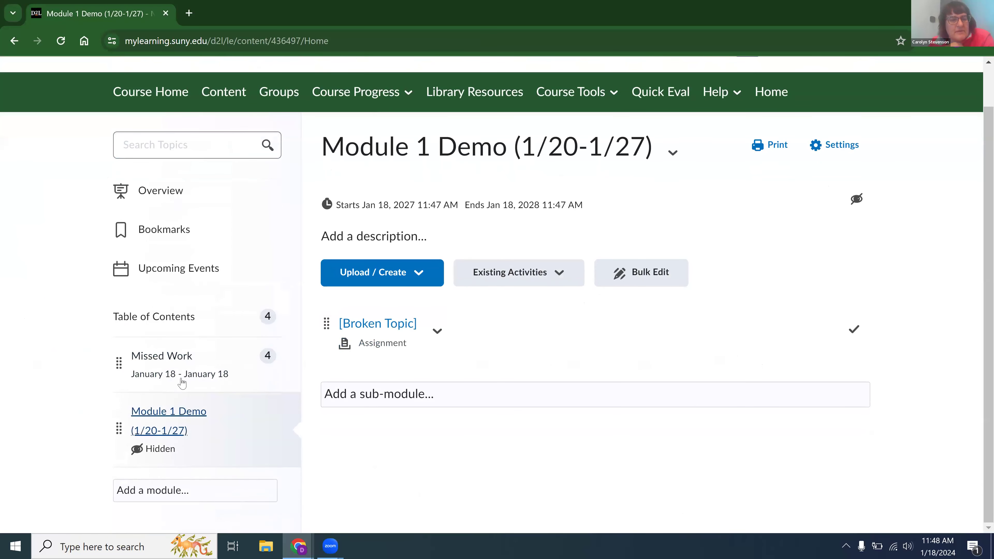
{"action": "left_click", "coordinate": [163, 369]}
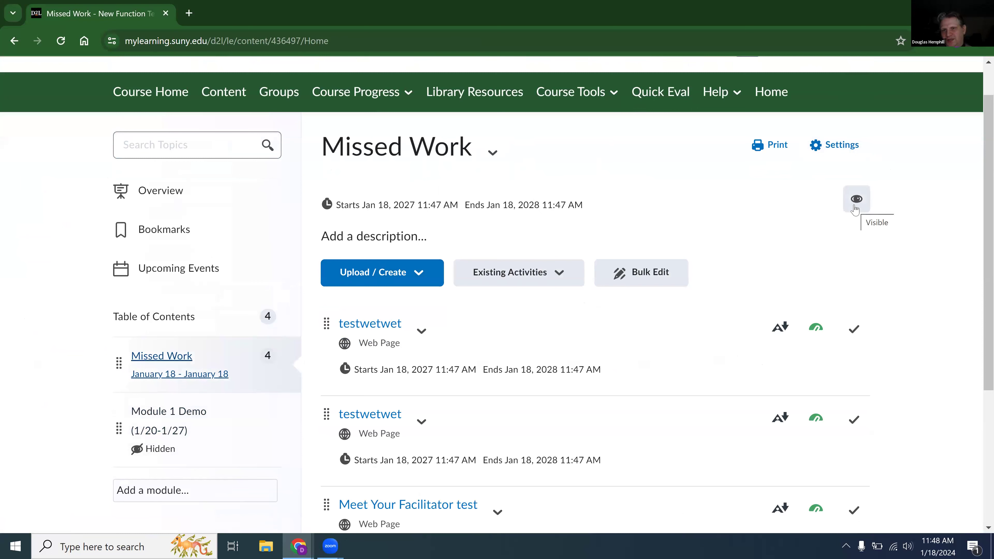
Hide the Missed Work module from users.
{"action": "left_click", "coordinate": [856, 209]}
{"action": "left_click", "coordinate": [852, 203]}
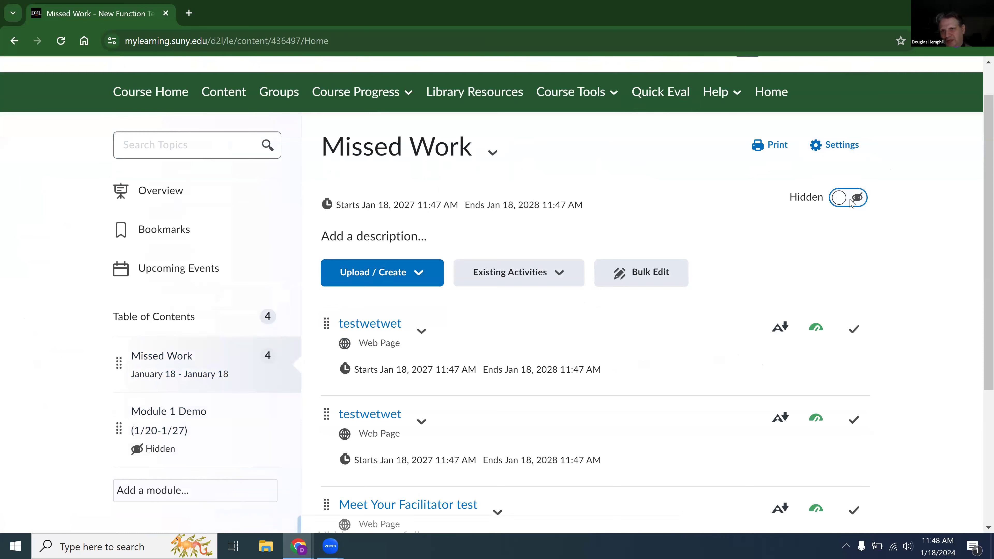
{"action": "left_click", "coordinate": [809, 234]}
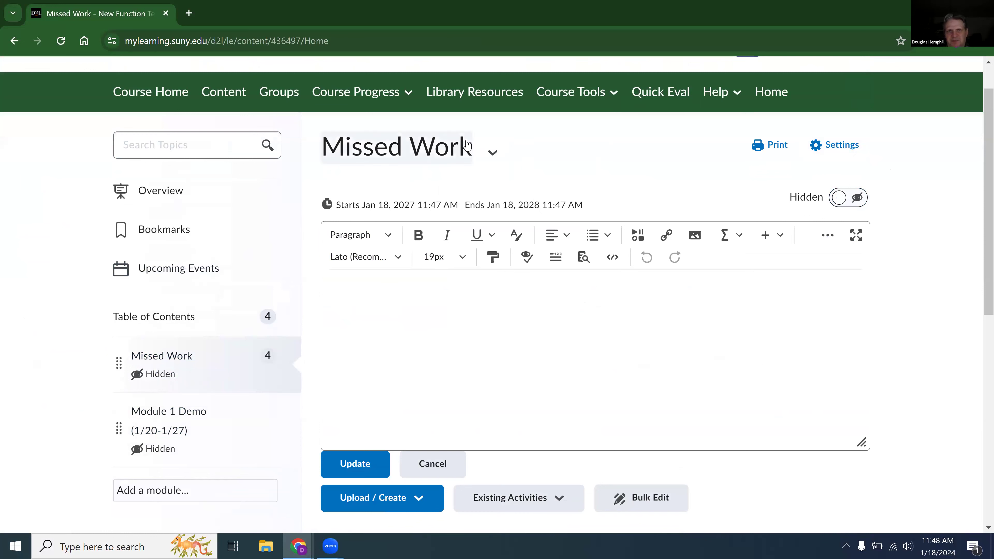
Make the Missed Work module visible to users through its module actions.
{"action": "left_click", "coordinate": [485, 151]}
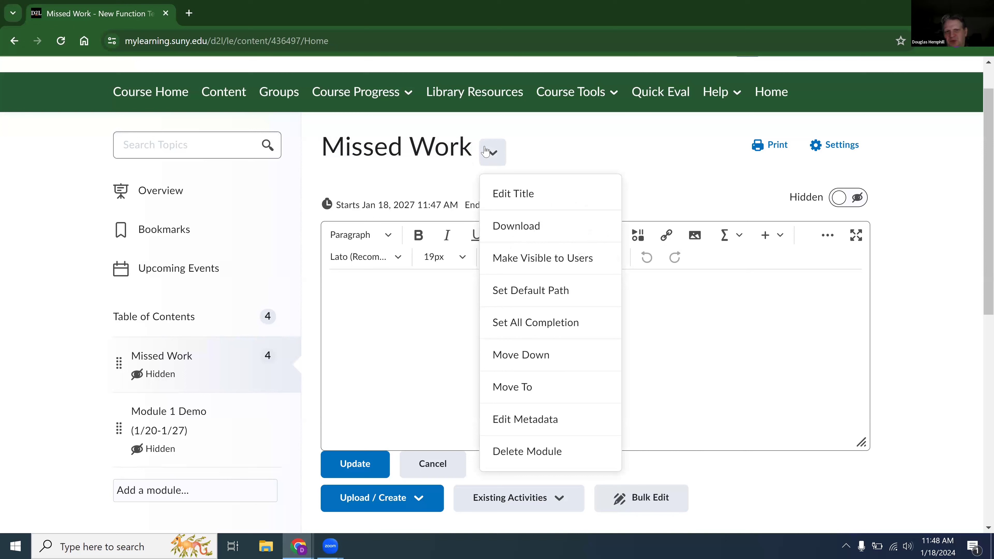
{"action": "left_click", "coordinate": [536, 266]}
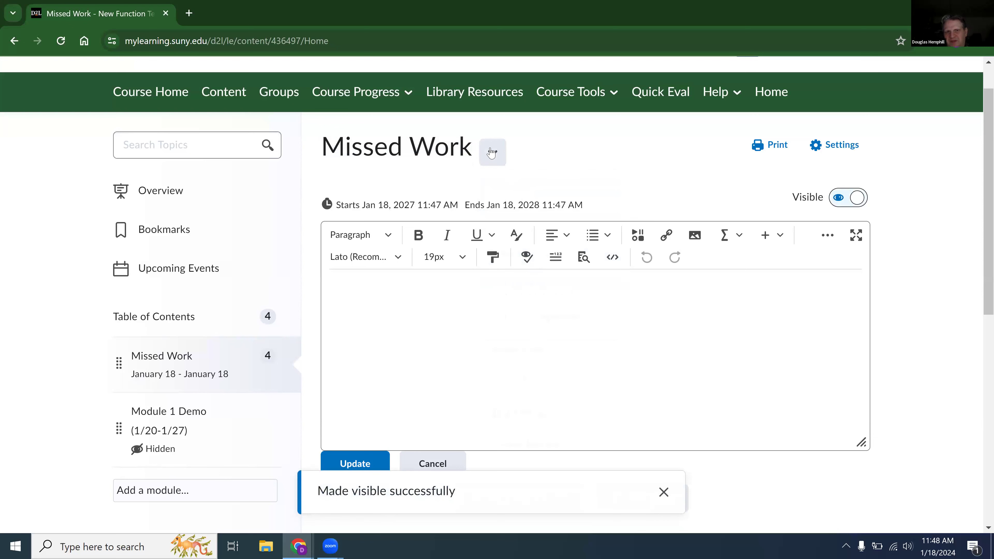
{"action": "left_click", "coordinate": [491, 152]}
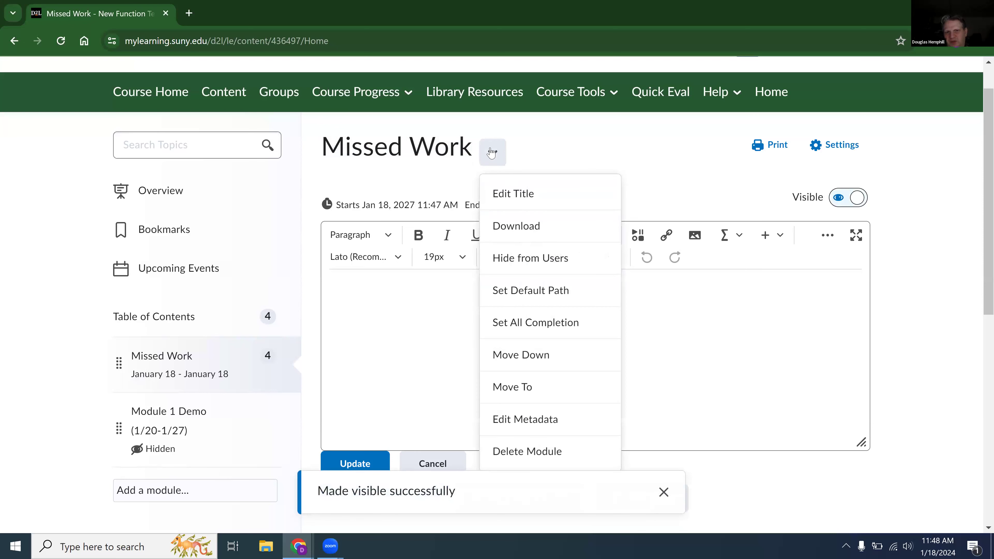
{"action": "left_click", "coordinate": [610, 155]}
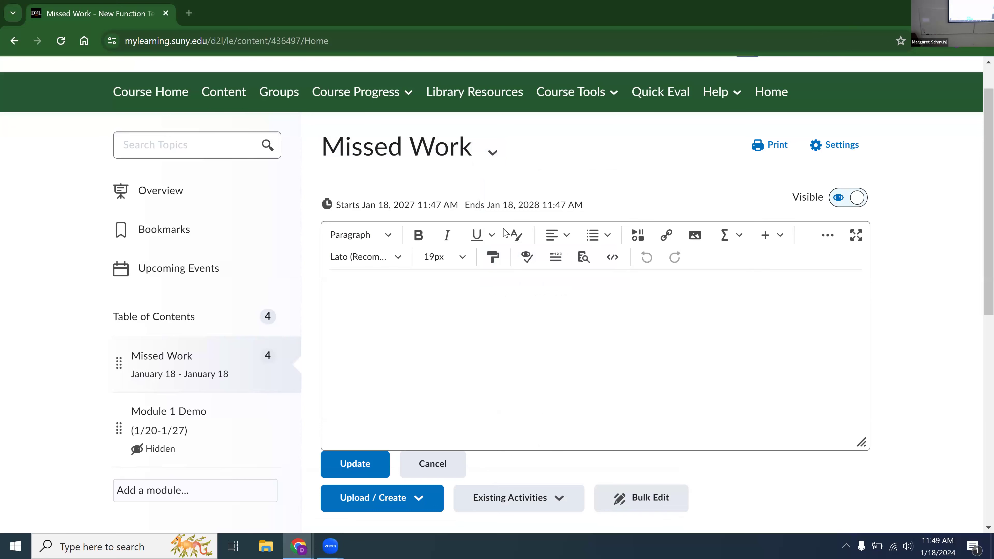
Open SUNY Oswego's Digital Learning Environment site (oswego.edu/dle) in a new browser tab and go to its Help and Support page.
{"action": "left_click", "coordinate": [189, 13]}
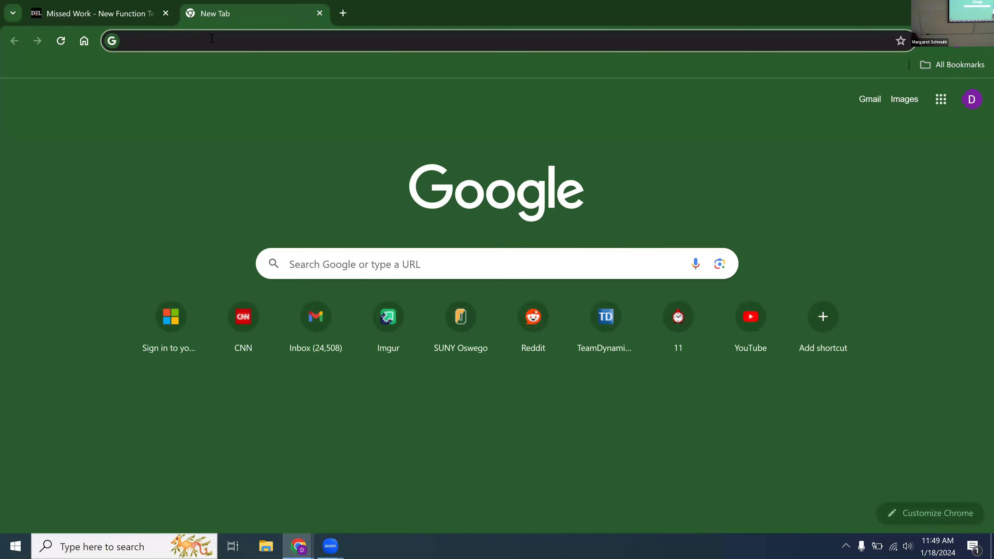
{"action": "type", "text": "oswegoe"}
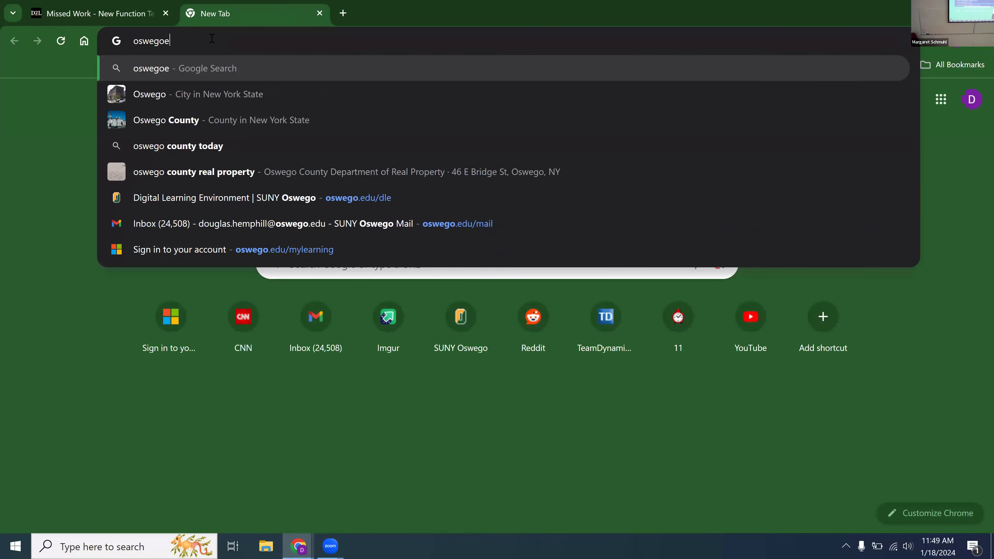
{"action": "left_click", "coordinate": [392, 198]}
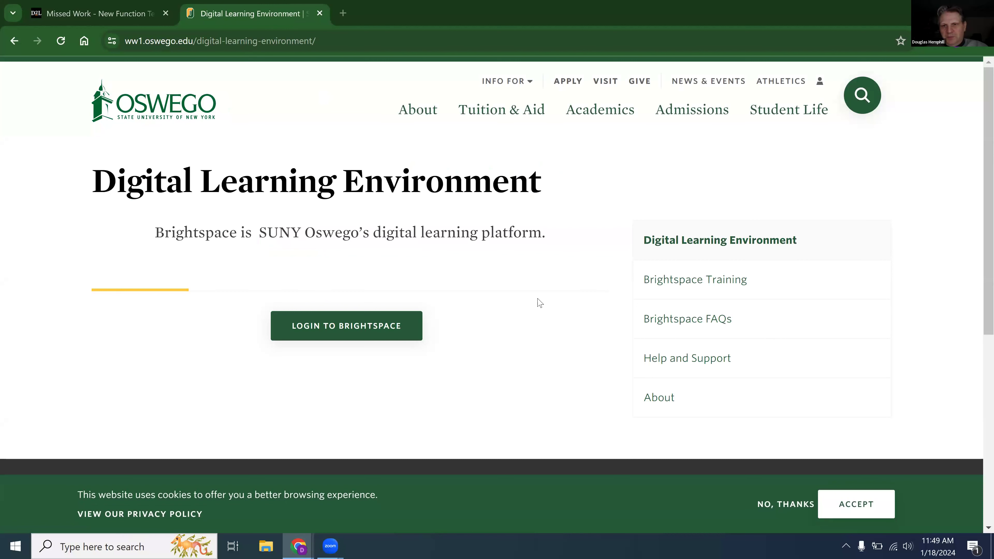
{"action": "left_click", "coordinate": [683, 370]}
Examine the Help and Support page's documentation links down to the Course Management guides on copying content to another course.
{"action": "scroll", "coordinate": [685, 370], "scroll_direction": "down", "scroll_amount": 2}
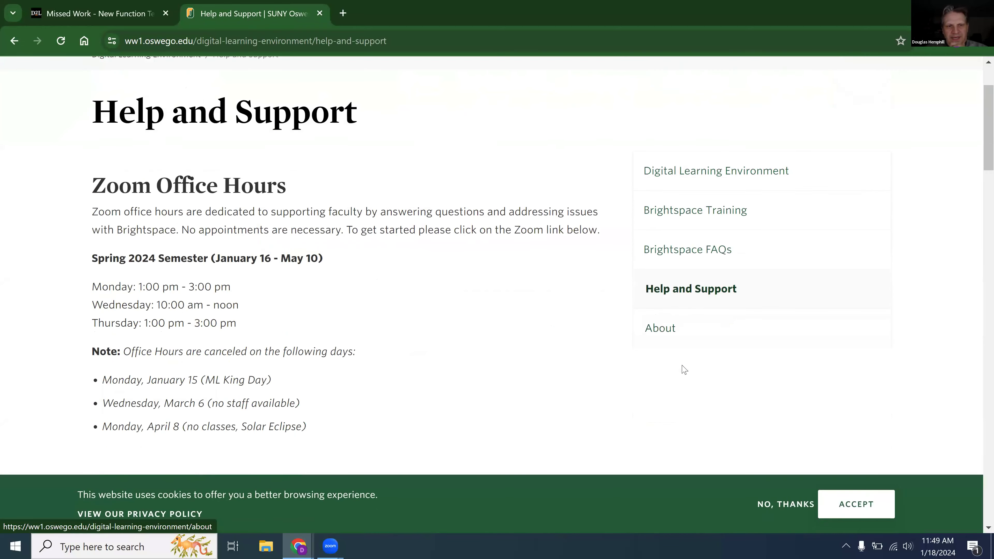
{"action": "scroll", "coordinate": [683, 370], "scroll_direction": "down", "scroll_amount": 8}
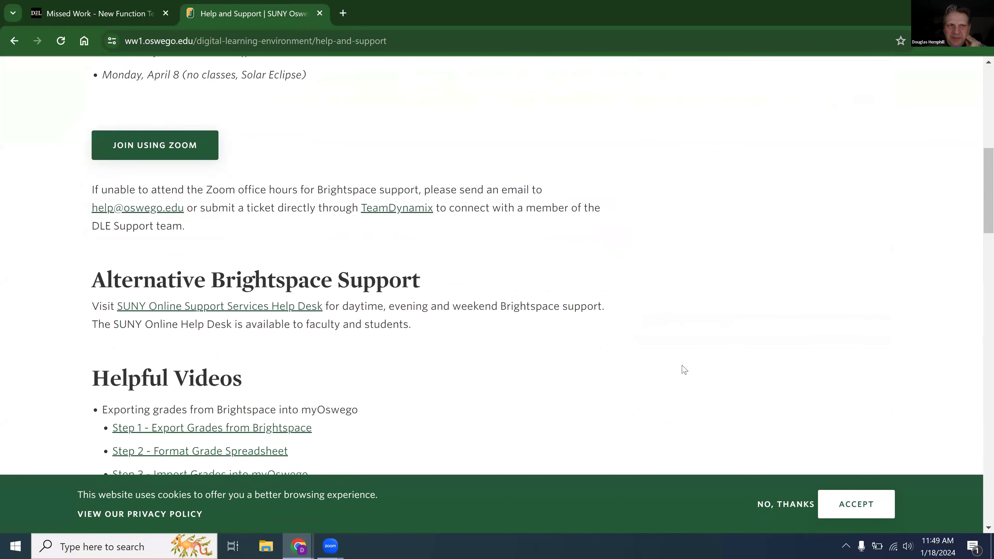
{"action": "scroll", "coordinate": [684, 370], "scroll_direction": "down", "scroll_amount": 11}
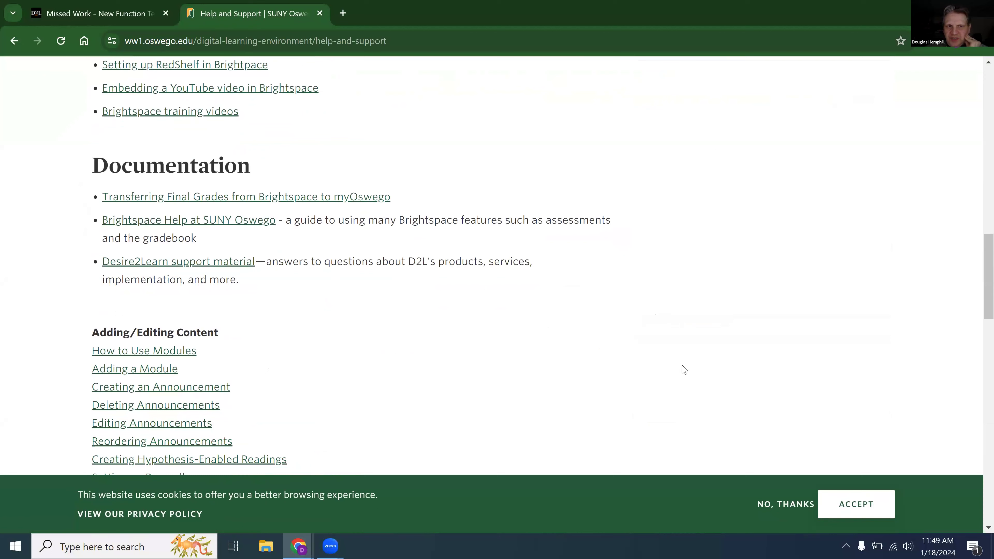
{"action": "scroll", "coordinate": [684, 370], "scroll_direction": "down", "scroll_amount": 1}
{"action": "scroll", "coordinate": [684, 370], "scroll_direction": "down", "scroll_amount": 5}
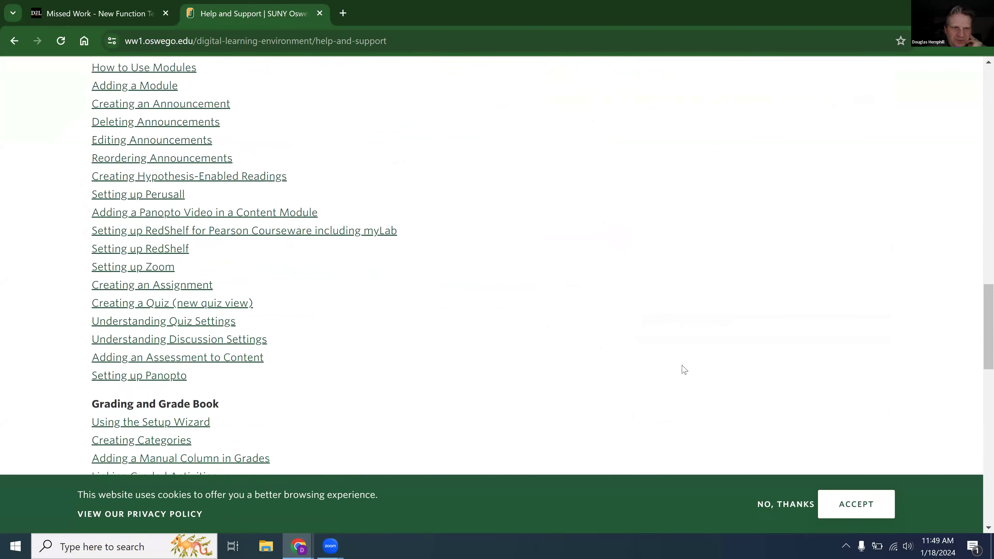
{"action": "scroll", "coordinate": [684, 369], "scroll_direction": "down", "scroll_amount": 6}
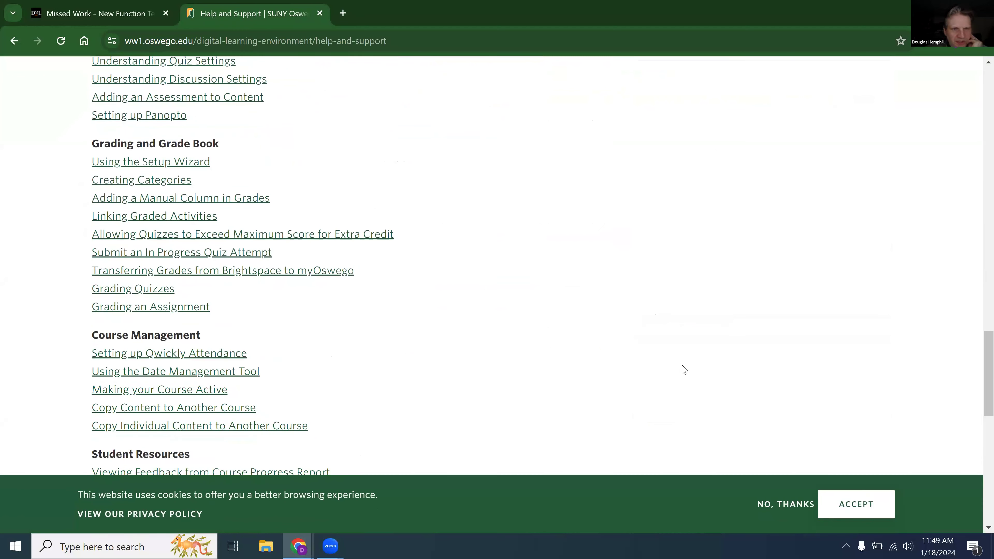
{"action": "left_click_drag", "start_coordinate": [80, 408], "coordinate": [335, 424]}
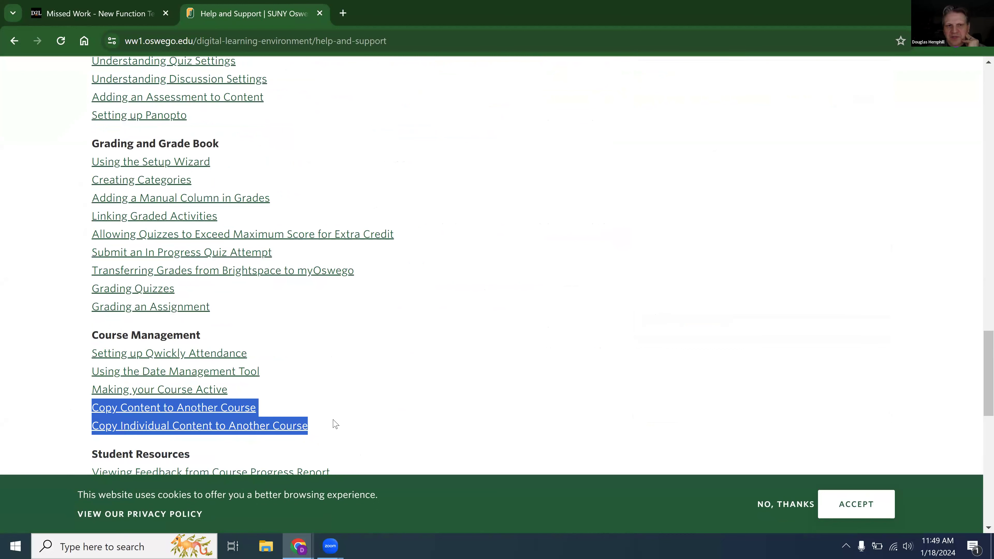
{"action": "left_click", "coordinate": [335, 424]}
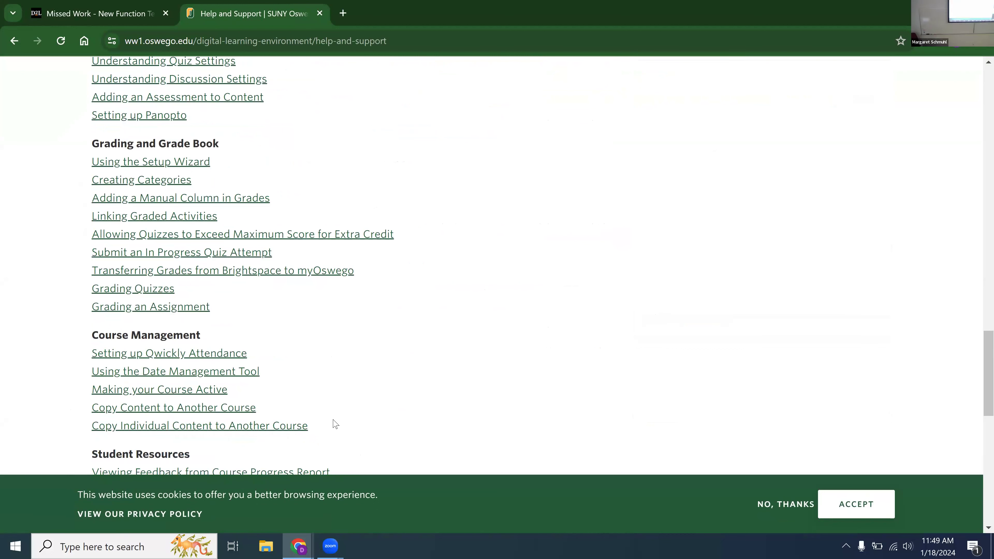
{"action": "scroll", "coordinate": [335, 424], "scroll_direction": "up", "scroll_amount": 3}
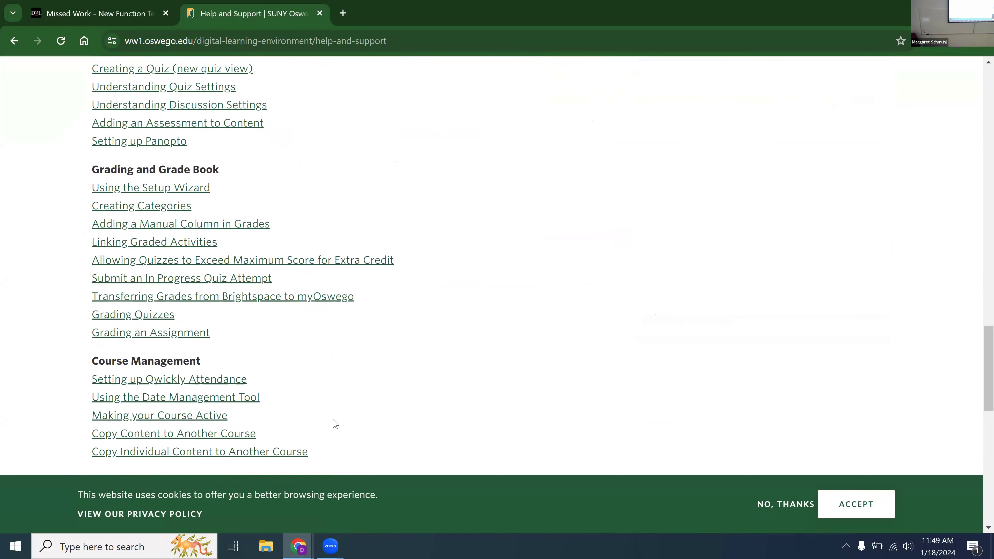
{"action": "scroll", "coordinate": [335, 424], "scroll_direction": "down", "scroll_amount": 3}
{"action": "scroll", "coordinate": [335, 424], "scroll_direction": "down", "scroll_amount": 1}
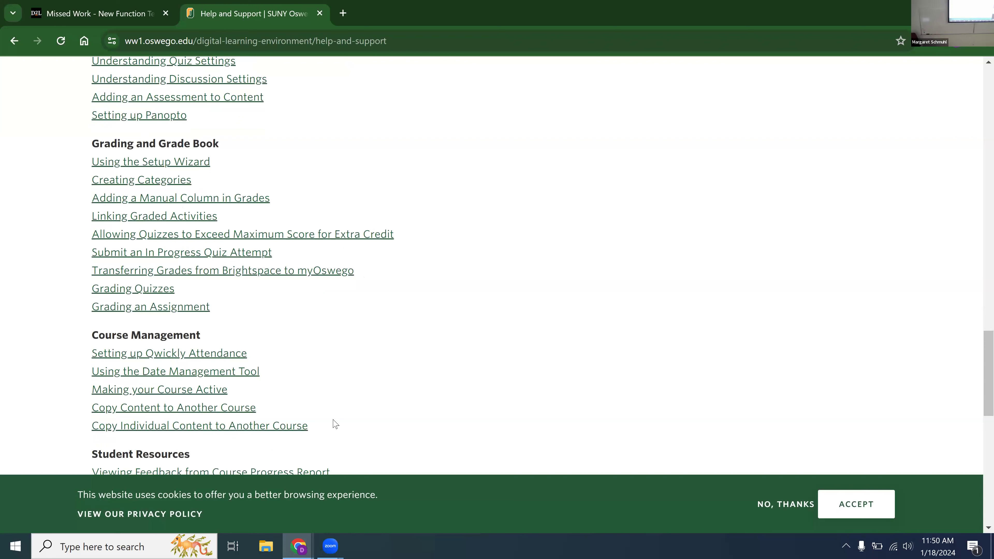
Open the Copy Content to Another Course guide, and restore its browser tab after closing it.
{"action": "left_click", "coordinate": [157, 410]}
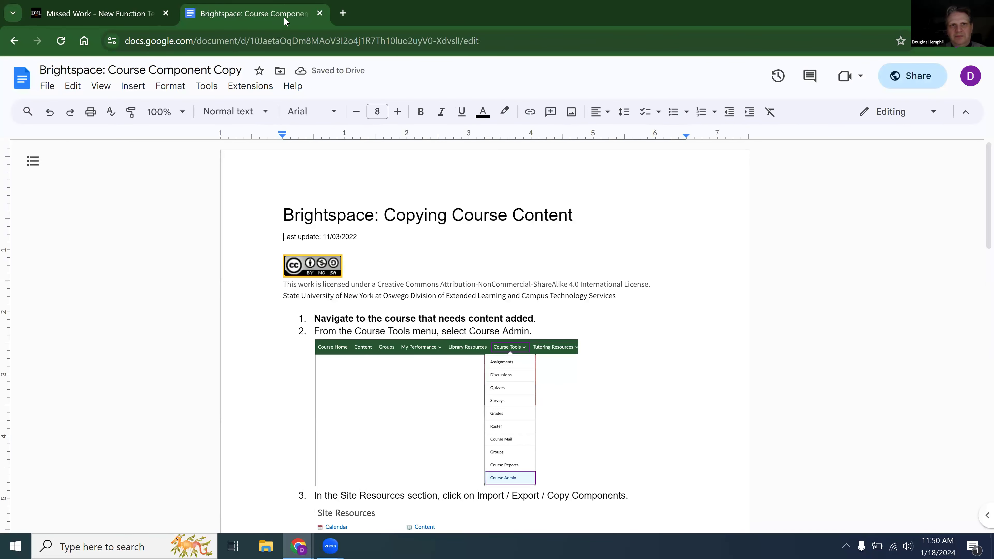
{"action": "left_click", "coordinate": [319, 13]}
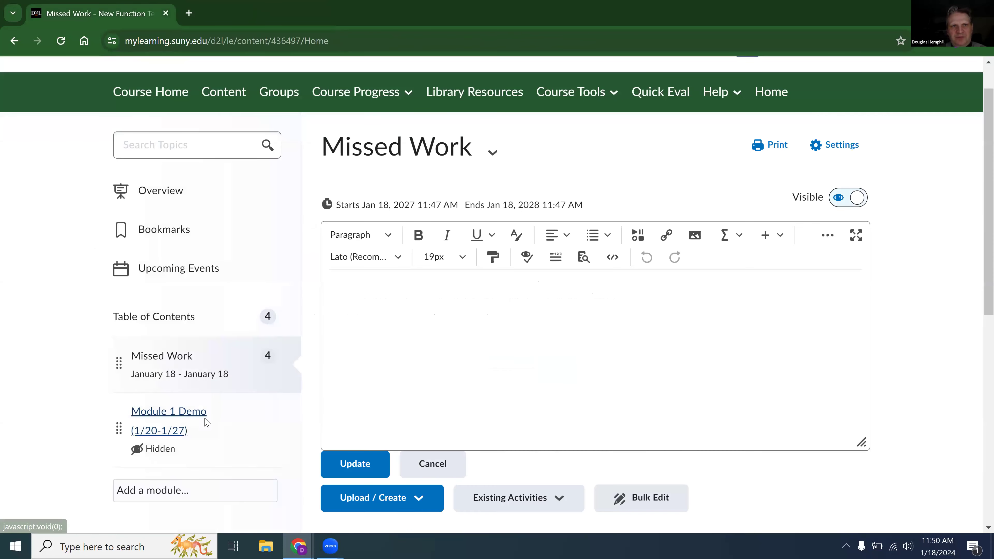
{"action": "right_click", "coordinate": [216, 7]}
{"action": "left_click", "coordinate": [261, 90]}
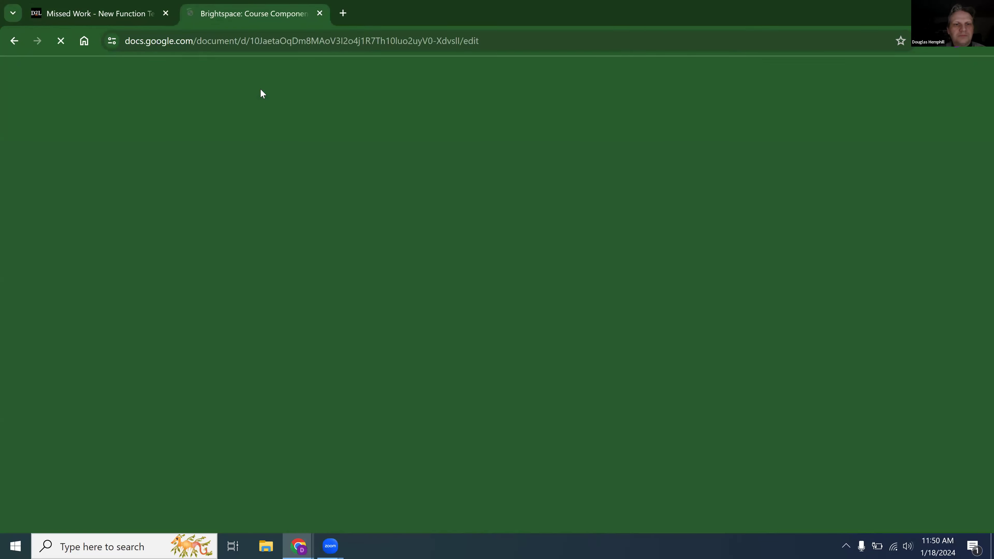
Return to the Help and Support page and open the Copy Individual Content to Another Course guide.
{"action": "left_click", "coordinate": [15, 39]}
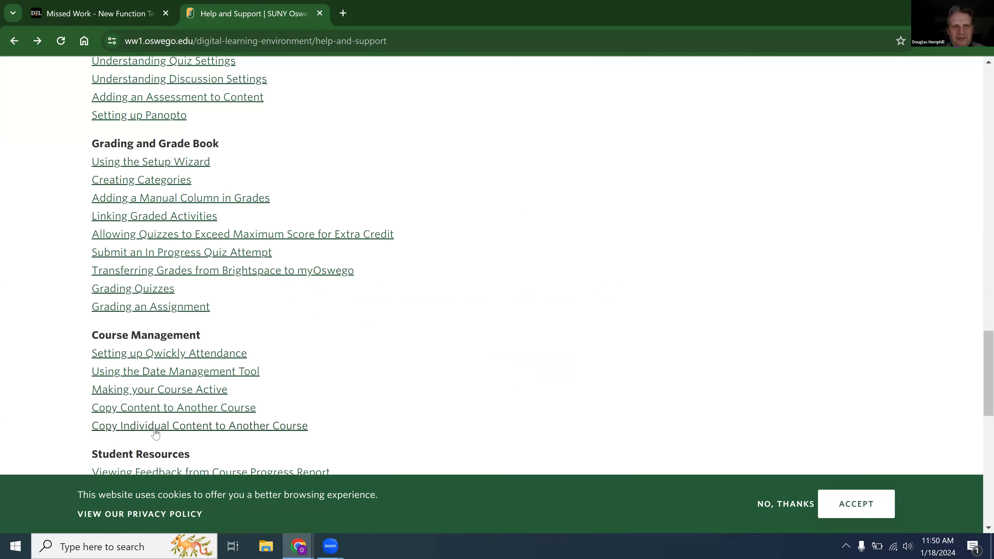
{"action": "left_click", "coordinate": [156, 431]}
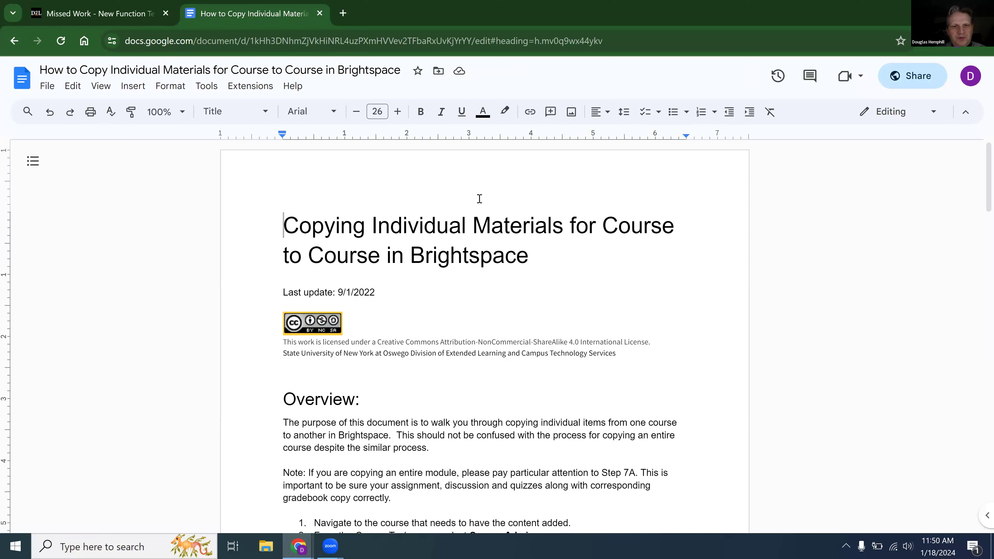
{"action": "right_click", "coordinate": [330, 547]}
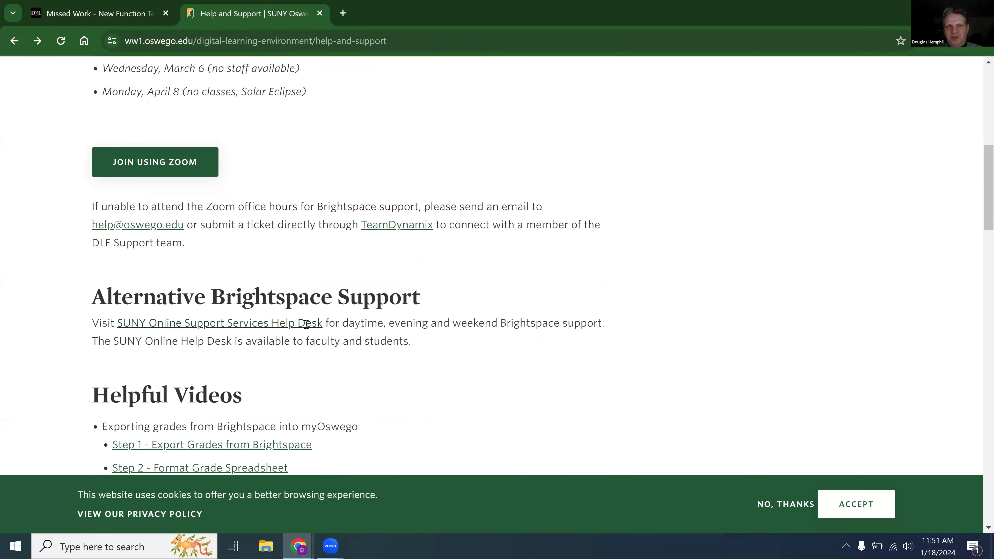
Reload the Help and Support page and examine the Zoom office hours and the Brightspace support contact options.
{"action": "scroll", "coordinate": [306, 324], "scroll_direction": "up", "scroll_amount": 10}
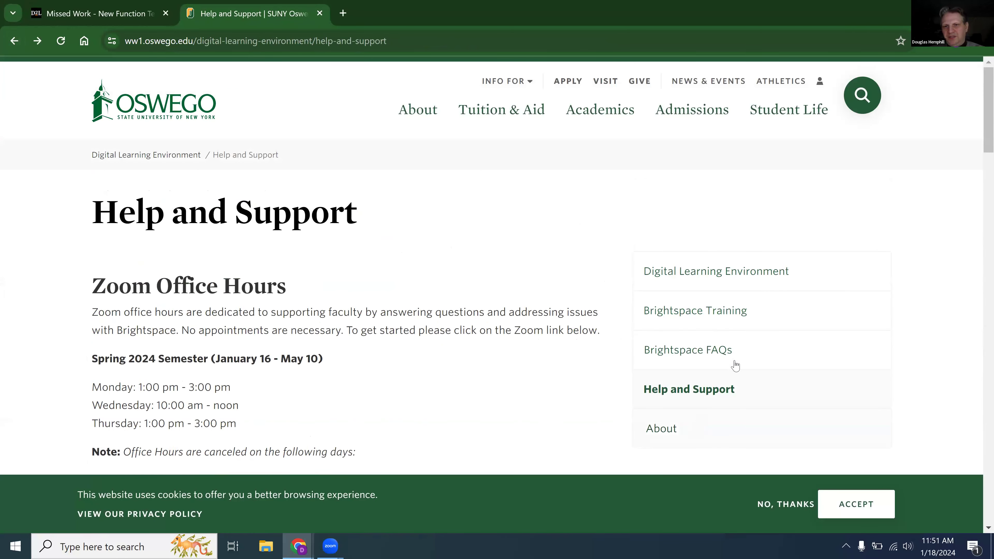
{"action": "left_click", "coordinate": [709, 394]}
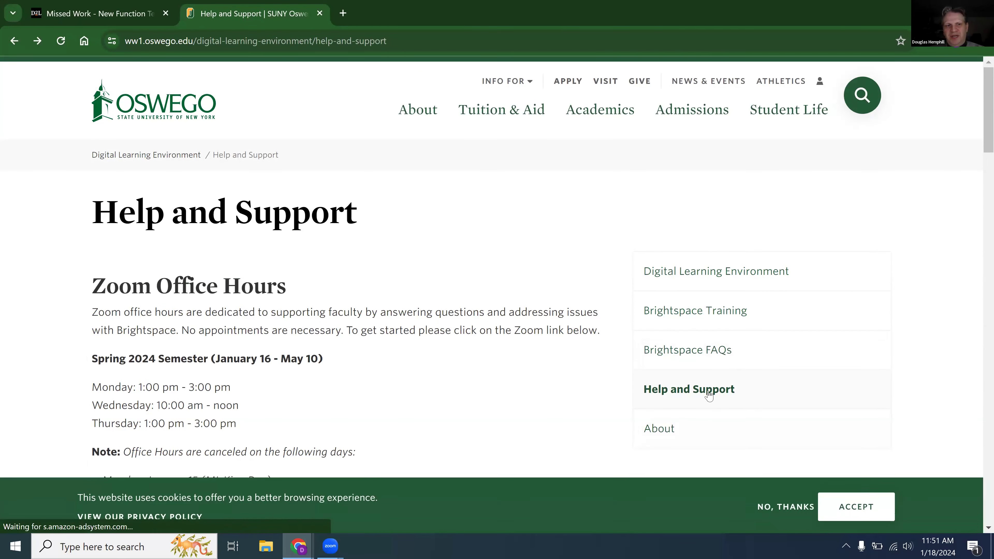
{"action": "right_click", "coordinate": [356, 263]}
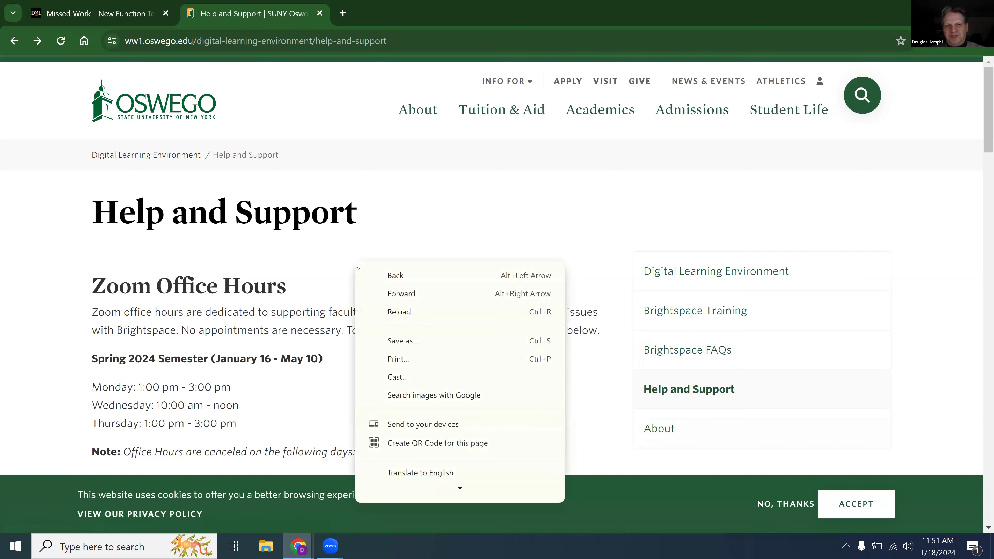
{"action": "left_click", "coordinate": [329, 253]}
{"action": "scroll", "coordinate": [330, 254], "scroll_direction": "down", "scroll_amount": 6}
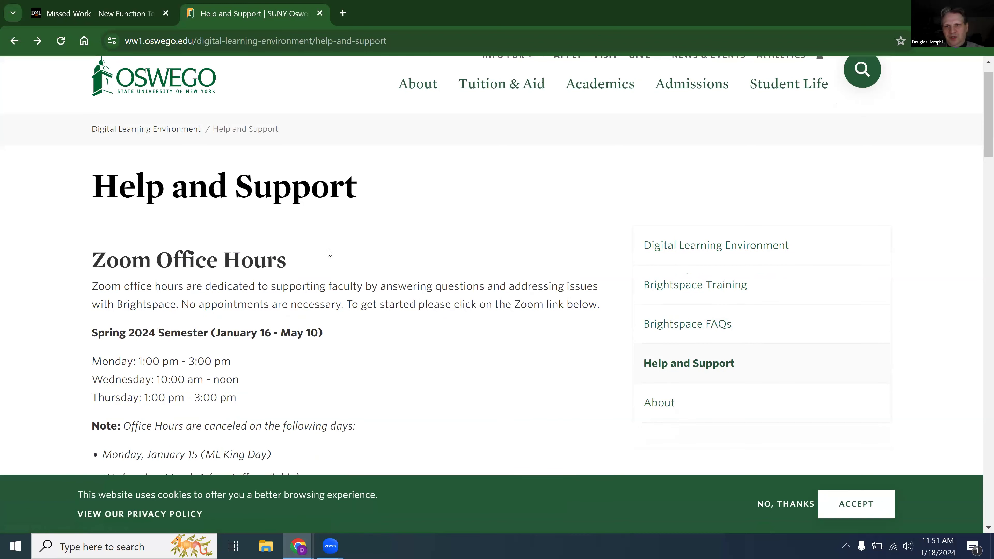
{"action": "scroll", "coordinate": [329, 253], "scroll_direction": "down", "scroll_amount": 1}
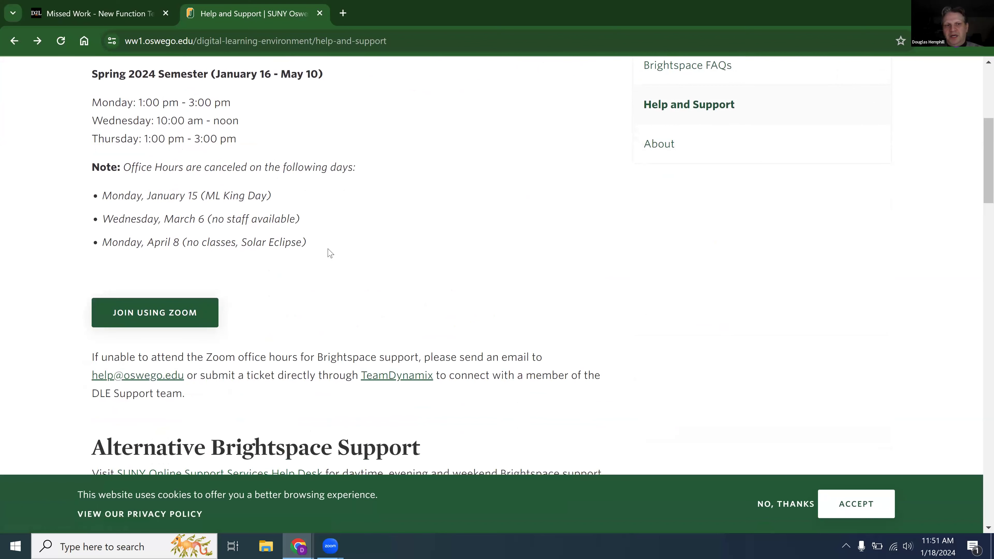